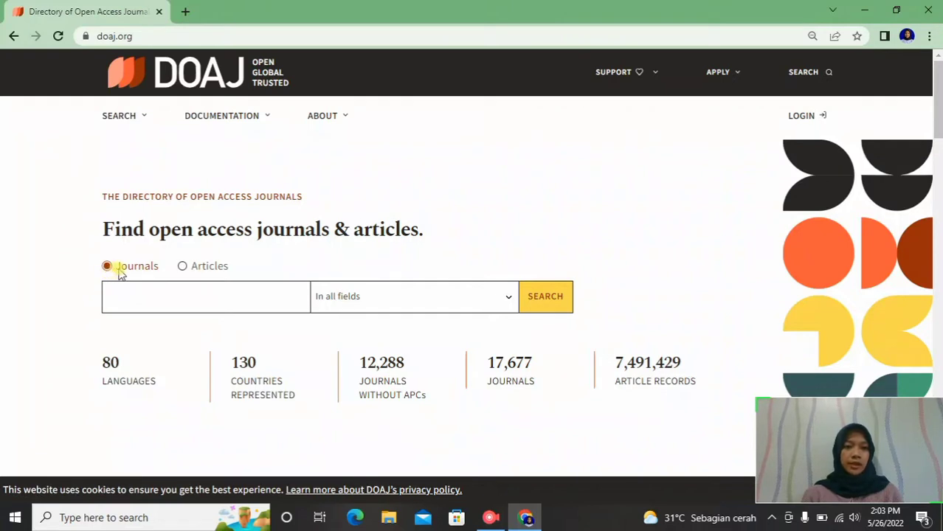
# - Search the directory's articles for "akuntansi" in all fields
pyautogui.click(183, 267)
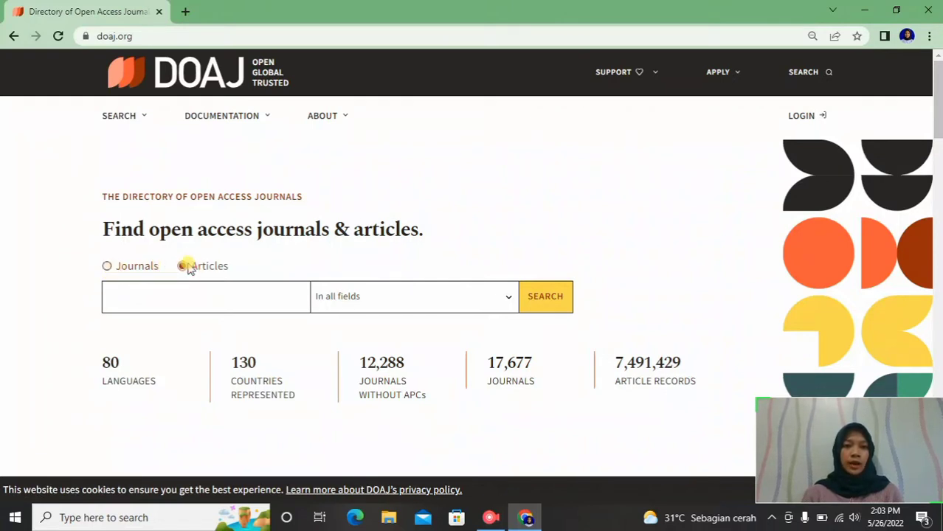
pyautogui.click(178, 295)
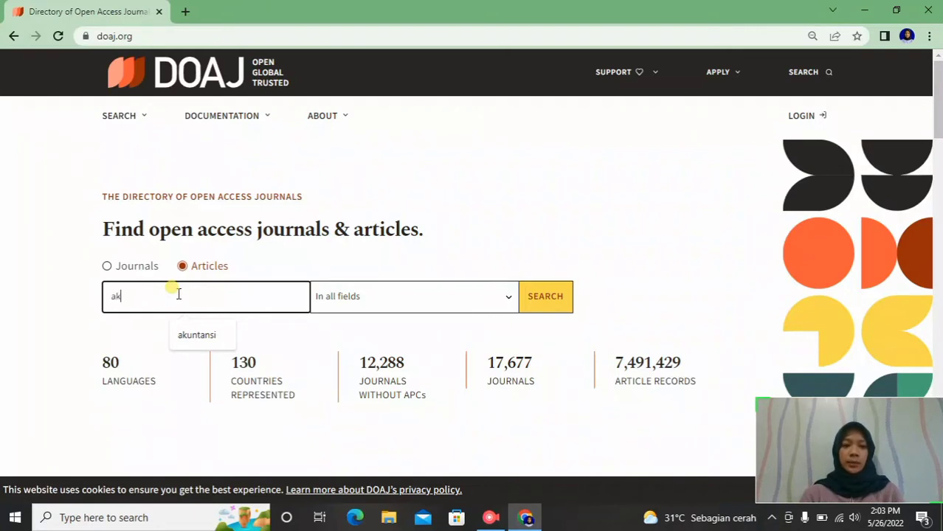
pyautogui.write('i')
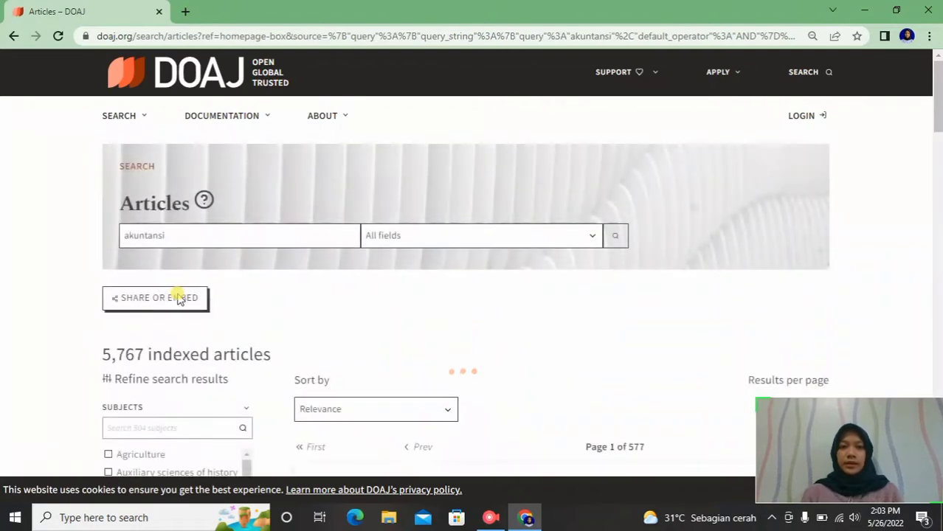
# - Look through the article results and open "Pengaruh Muatan Etika dalam Pendidikan Akuntansi terhadap Persepsi Etika Mahasiswa"
pyautogui.scroll(-2, 313, 321)
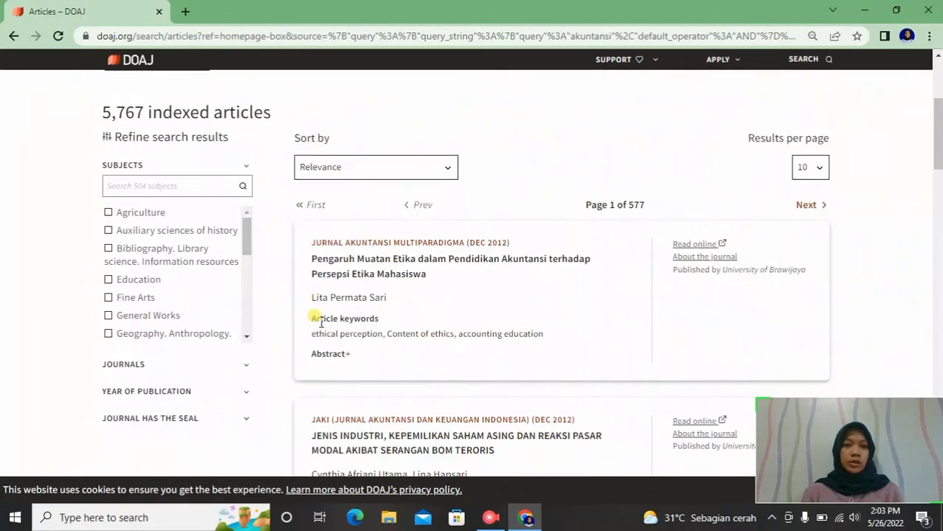
pyautogui.scroll(1, 321, 322)
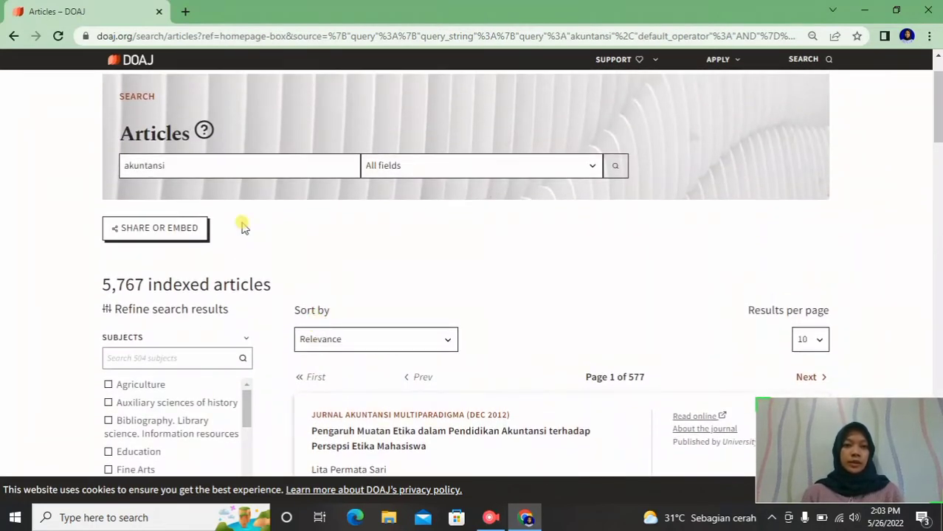
pyautogui.scroll(-1, 244, 225)
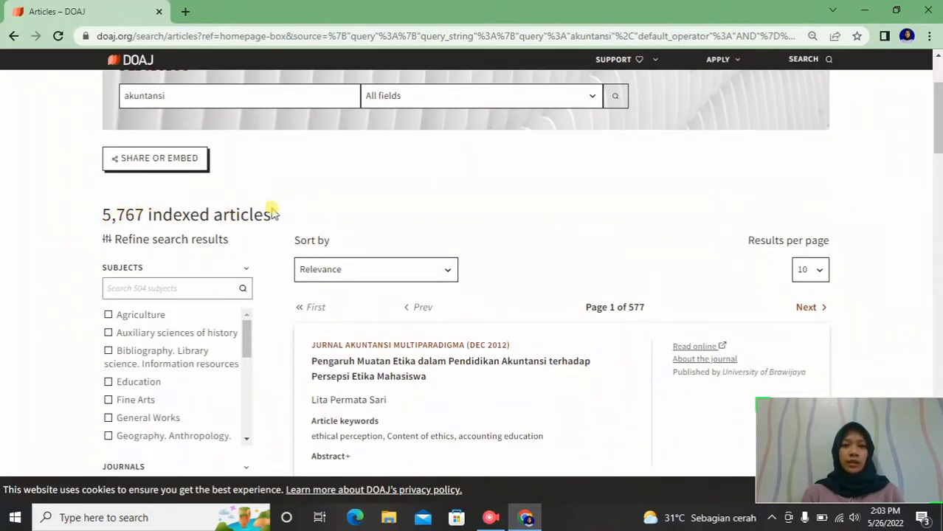
pyautogui.hotkey('ctrl', '-')
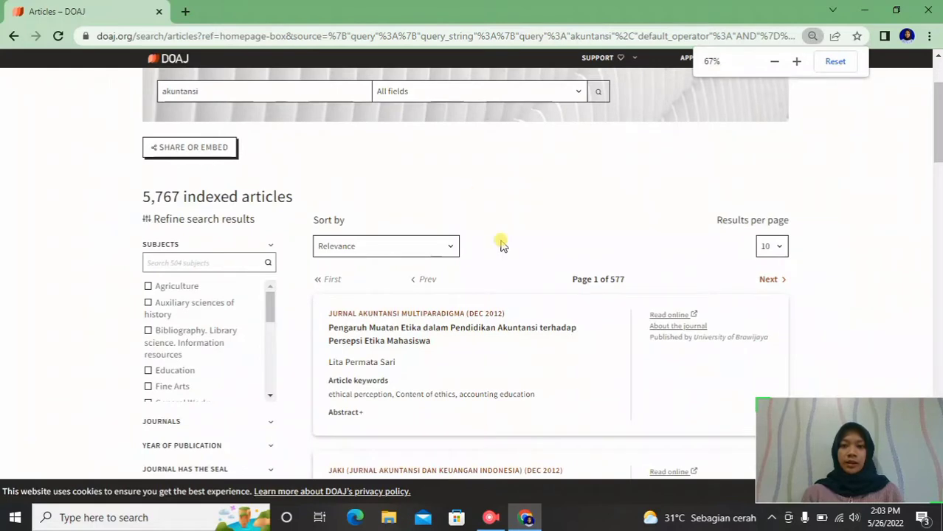
pyautogui.scroll(-5, 506, 256)
pyautogui.scroll(10, 506, 256)
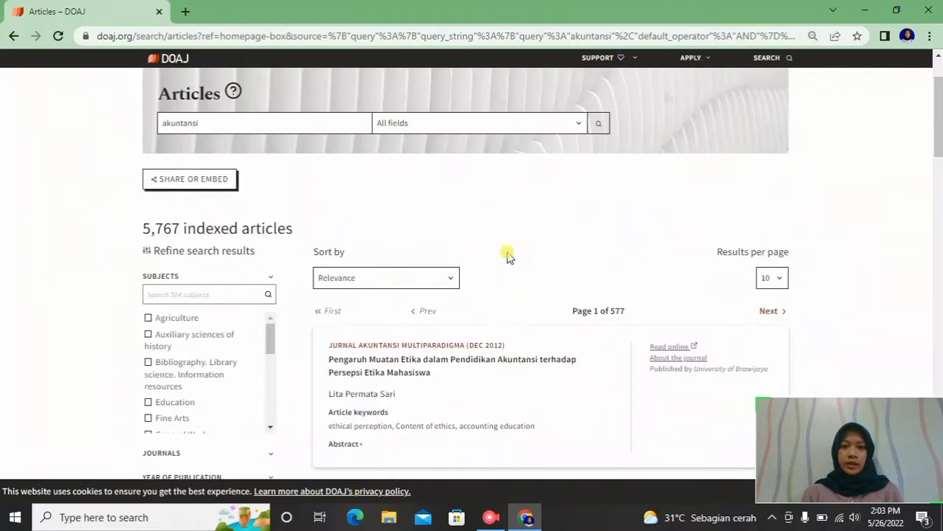
pyautogui.scroll(-1, 443, 337)
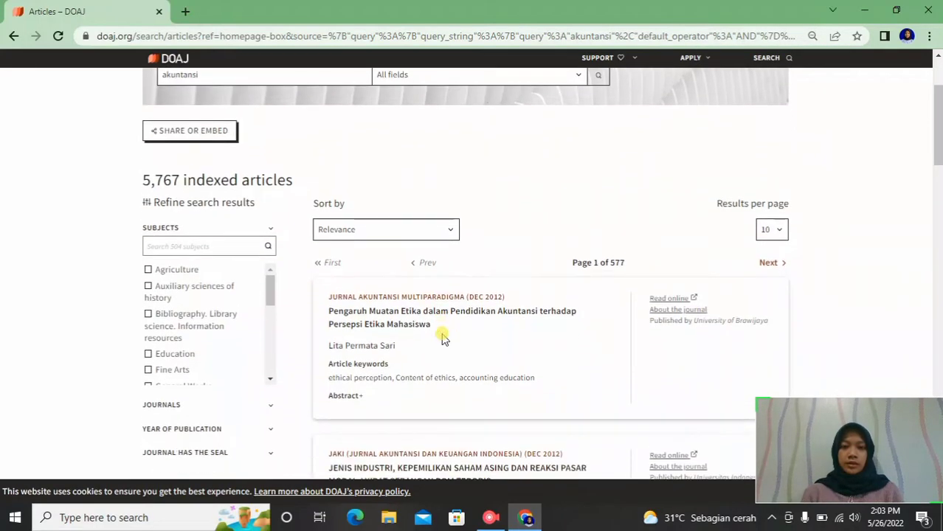
pyautogui.click(397, 337)
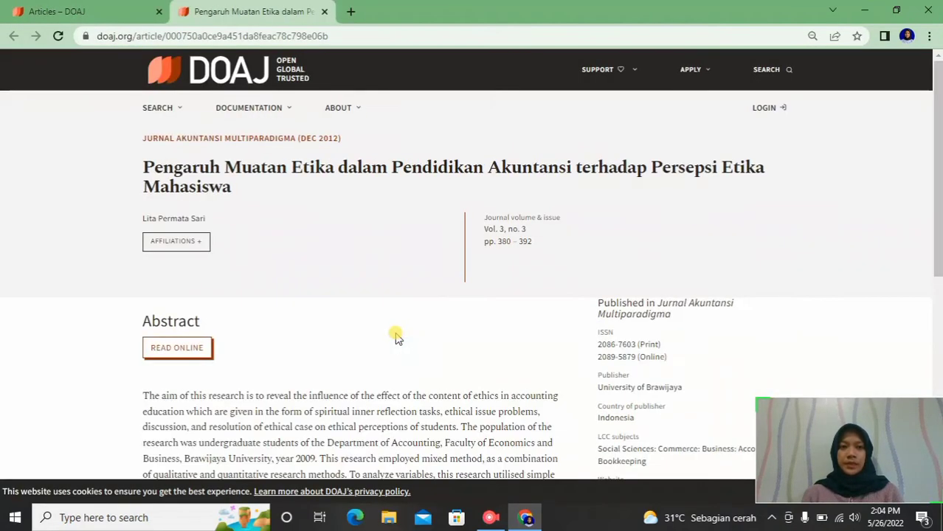
# - Open the article's online version on the Jurnal Akuntansi Multiparadigma site and download its PDF file
pyautogui.click(179, 350)
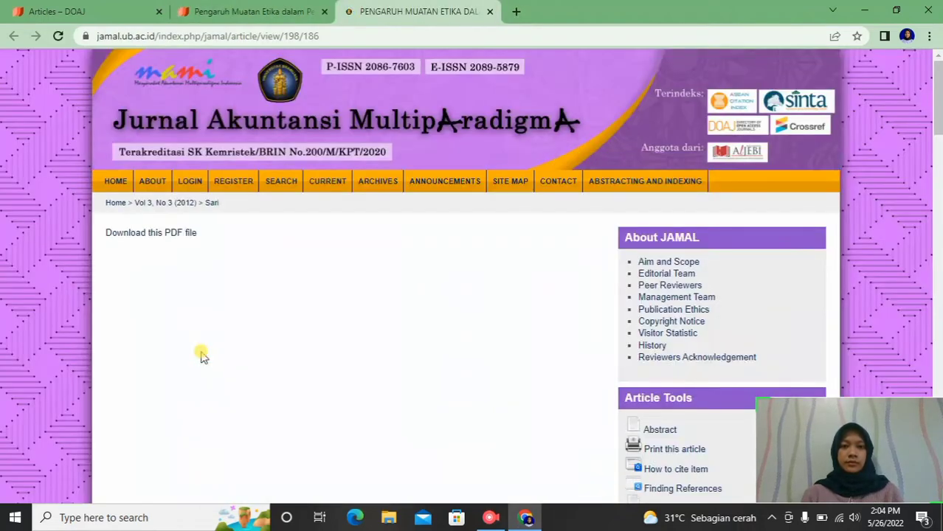
pyautogui.scroll(-7, 340, 356)
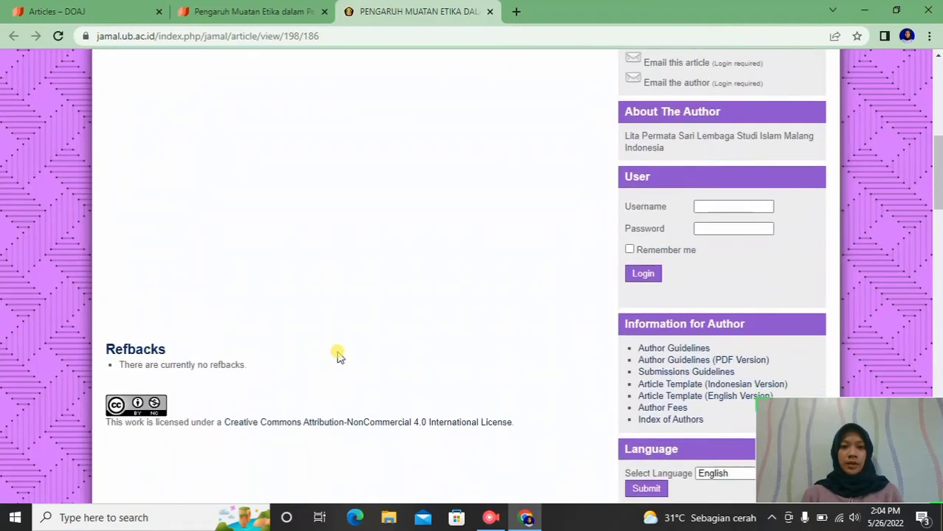
pyautogui.scroll(5, 339, 356)
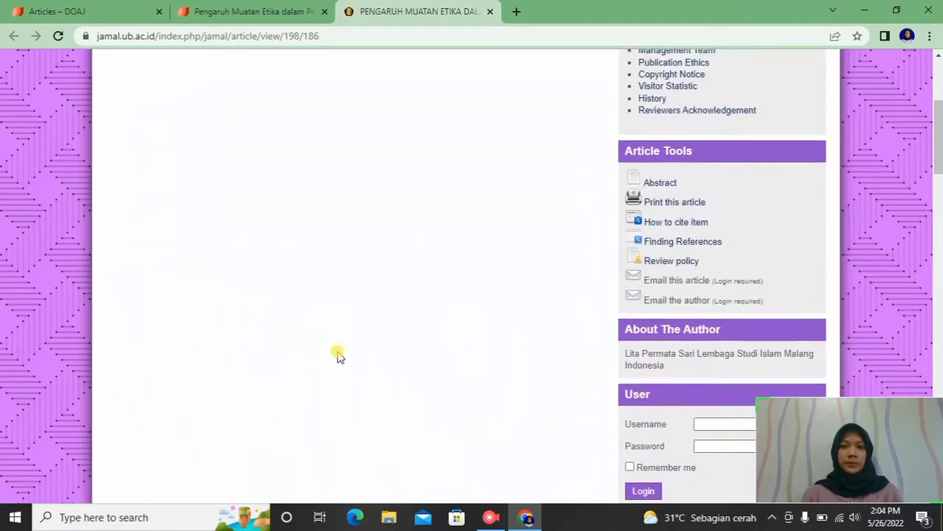
pyautogui.scroll(3, 338, 356)
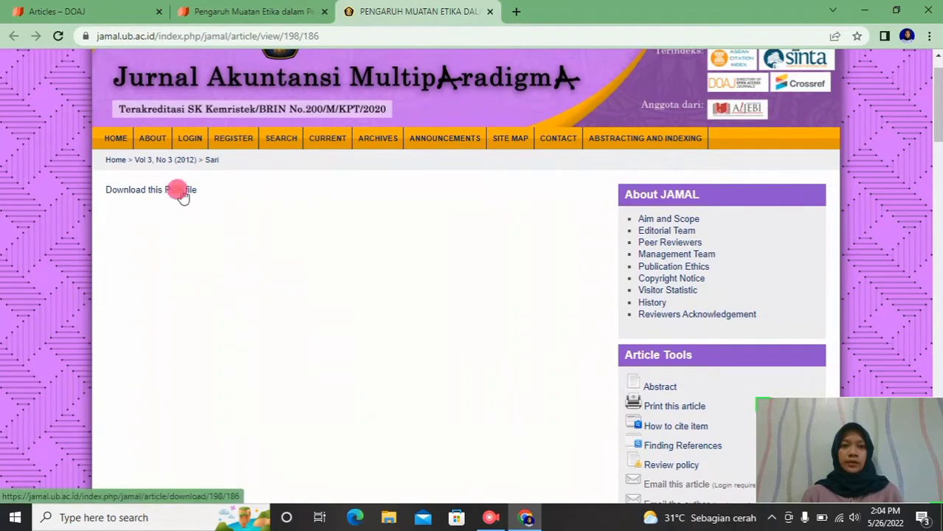
pyautogui.click(183, 195)
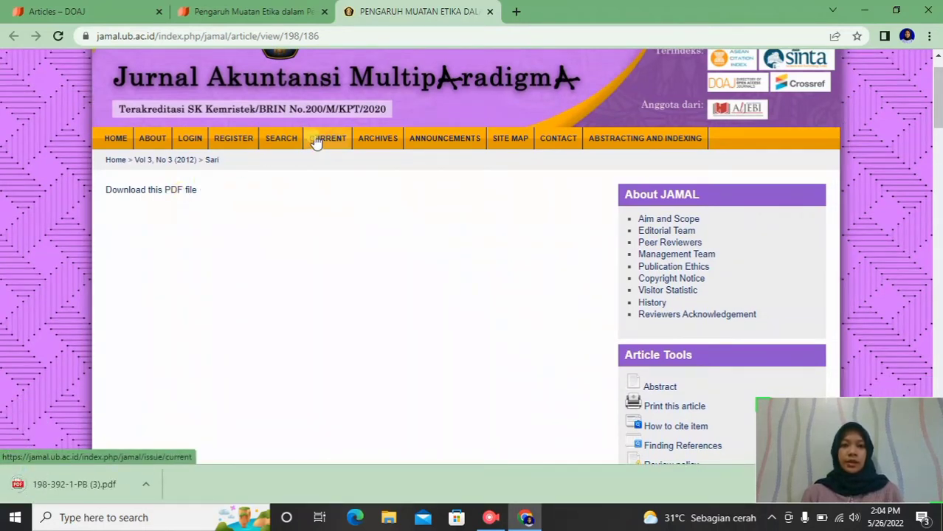
# - Search the web for "portal garuda" in a new browser tab and open the Garuda site
pyautogui.click(520, 14)
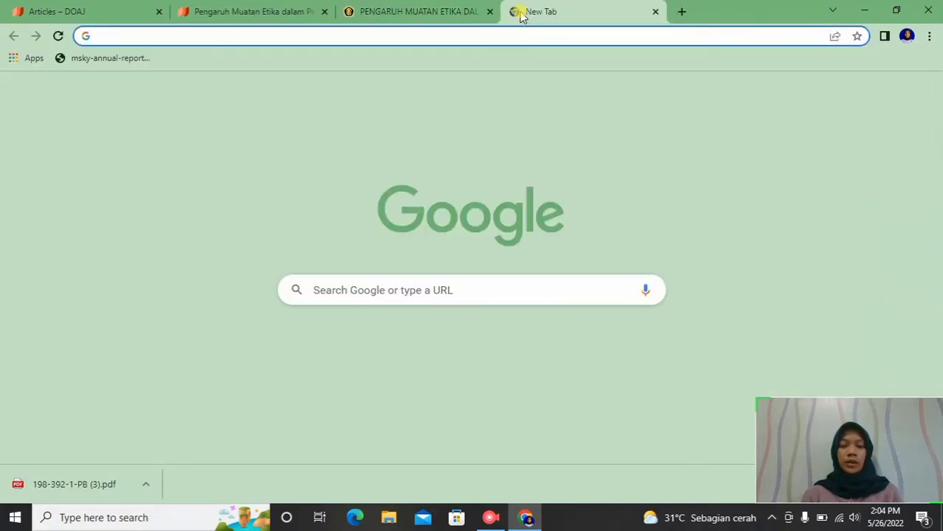
pyautogui.write('portal')
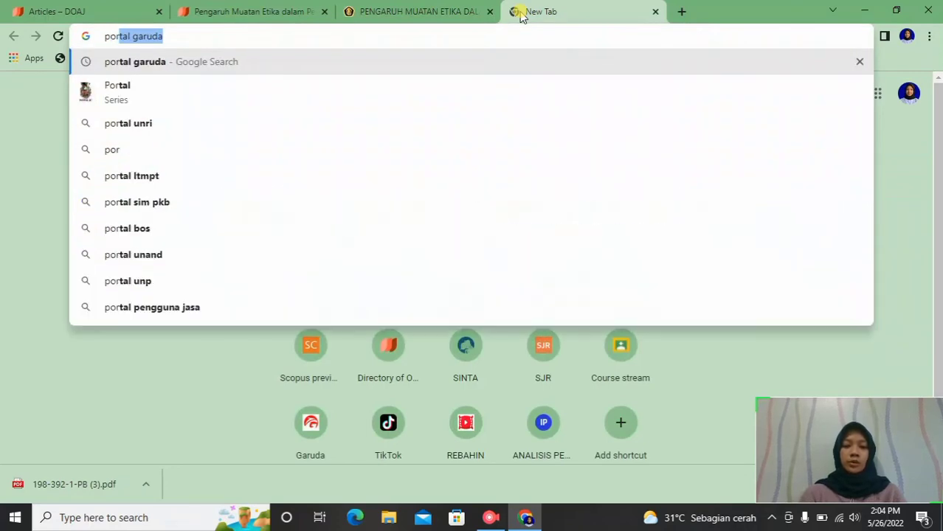
pyautogui.write(' garuda')
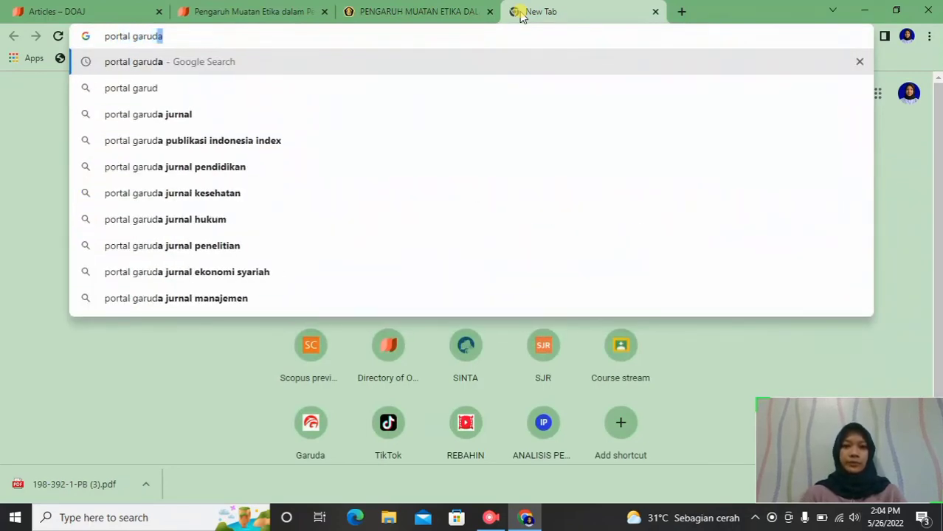
pyautogui.press('Return')
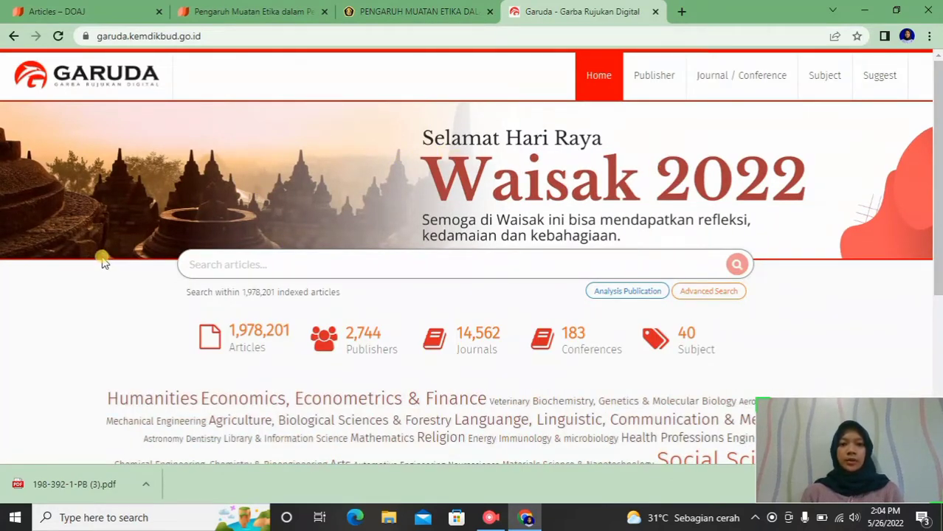
# - Search Garuda's journal and conference listing for "ekonomi"
pyautogui.click(743, 83)
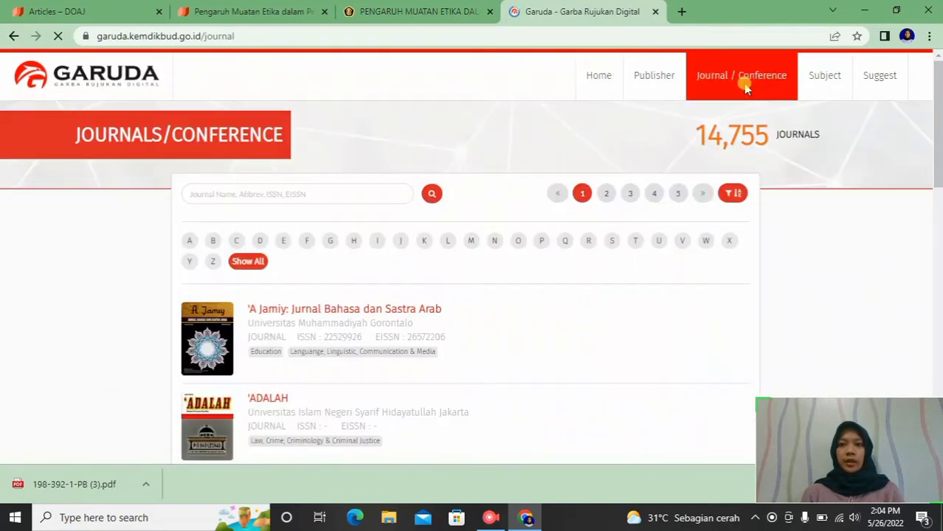
pyautogui.click(373, 193)
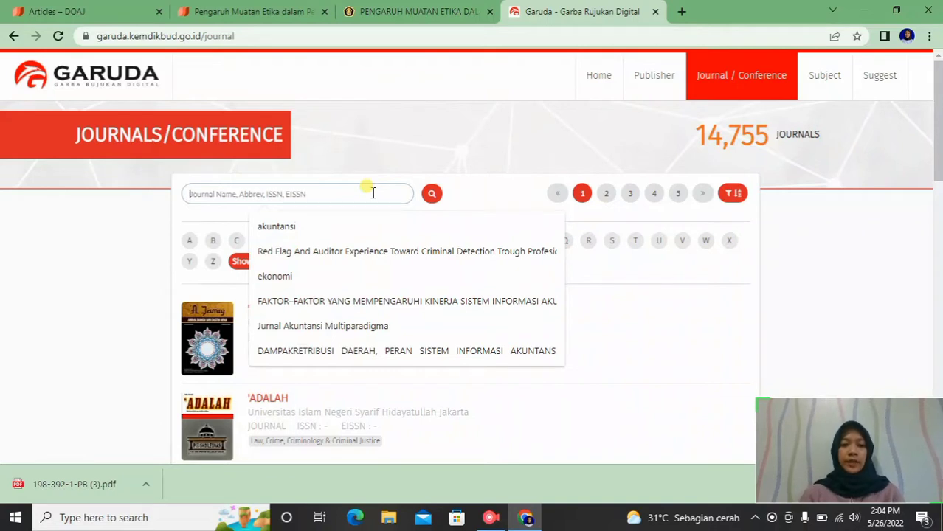
pyautogui.write('ekono')
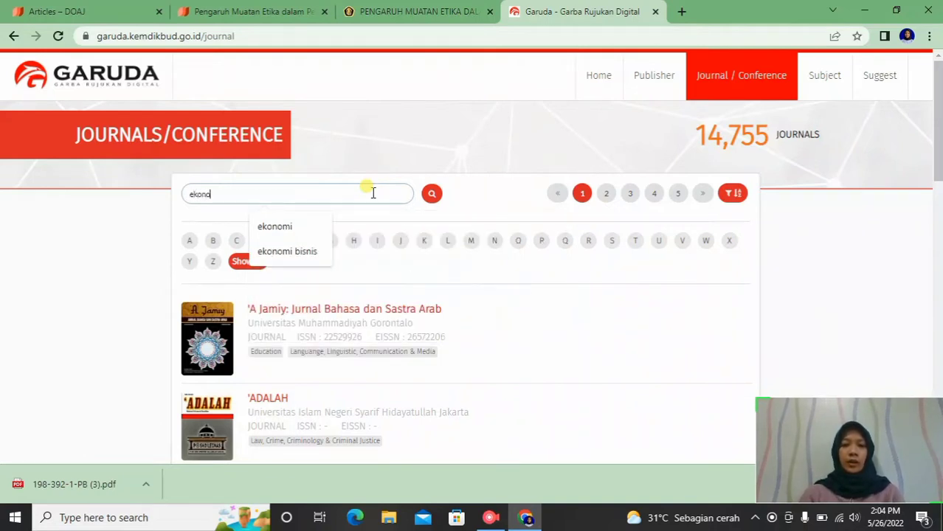
pyautogui.write('mi')
pyautogui.press('Return')
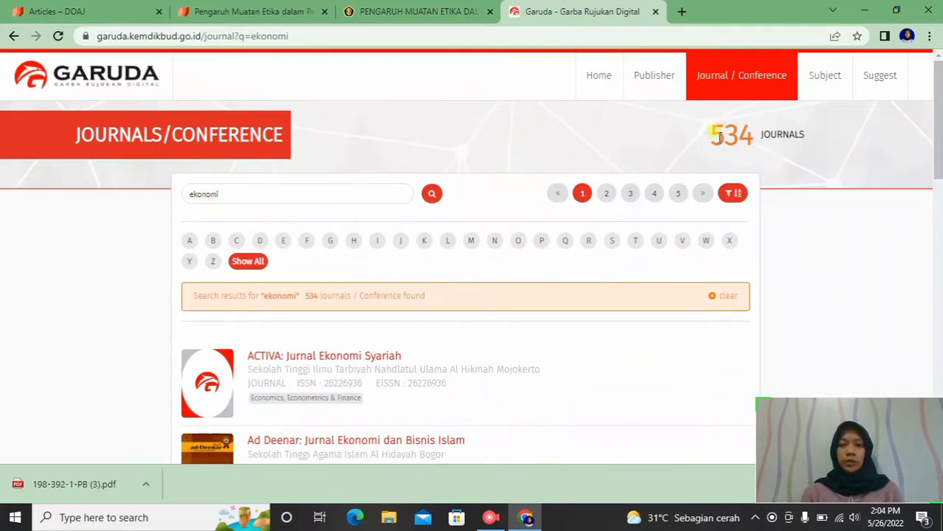
# - Browse the journals found and open the page of "Agregat: Jurnal Ekonomi dan Bisnis"
pyautogui.scroll(-8, 505, 166)
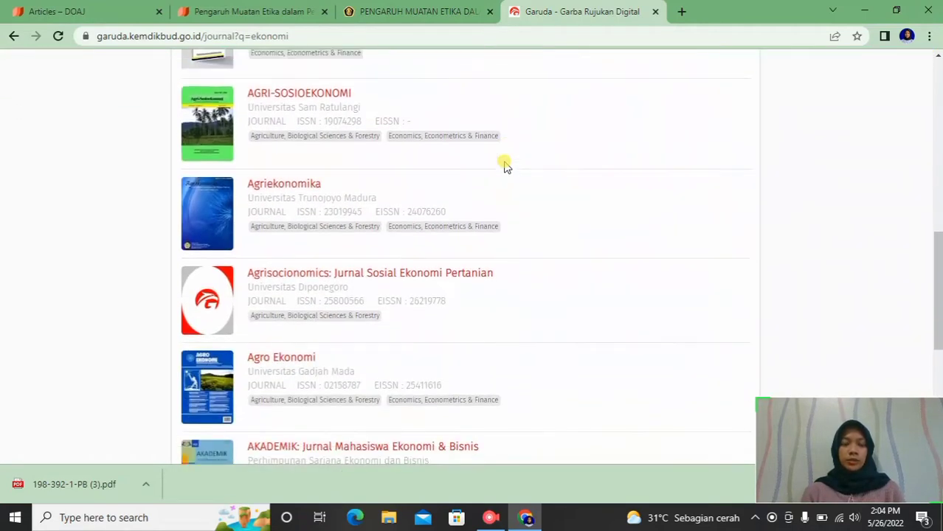
pyautogui.scroll(4, 505, 165)
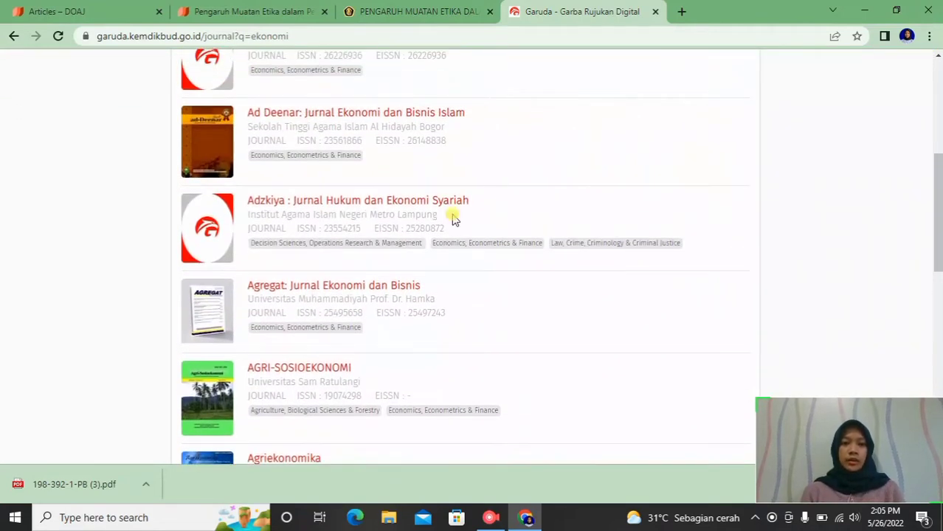
pyautogui.click(382, 286)
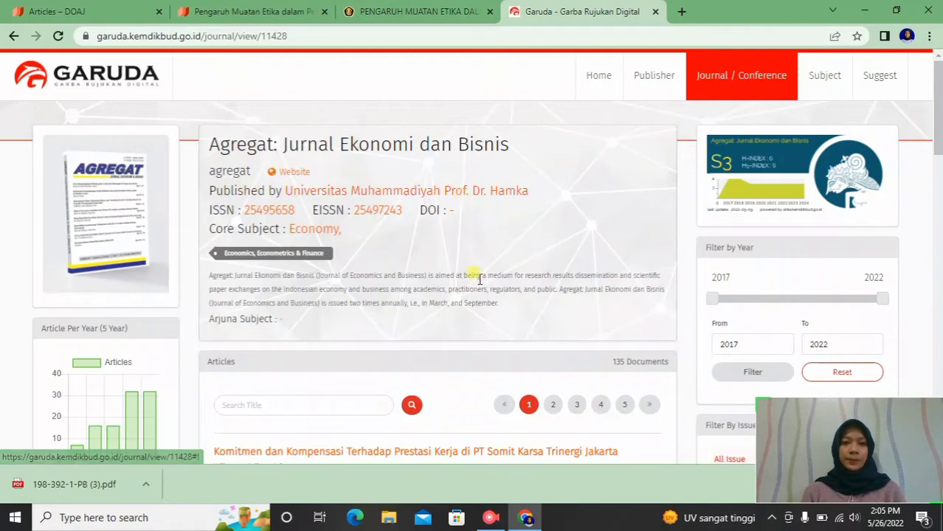
# - Review the journal's information and open its article "Komitmen dan Kompensasi Terhadap Prestasi Kerja di PT Somit Karsa Trinergi Jakarta"
pyautogui.scroll(-3, 478, 279)
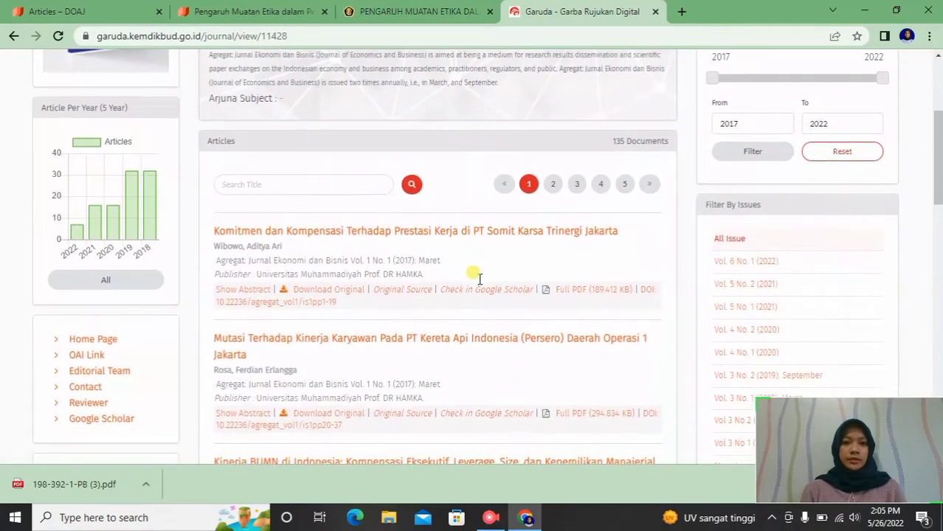
pyautogui.scroll(3, 479, 279)
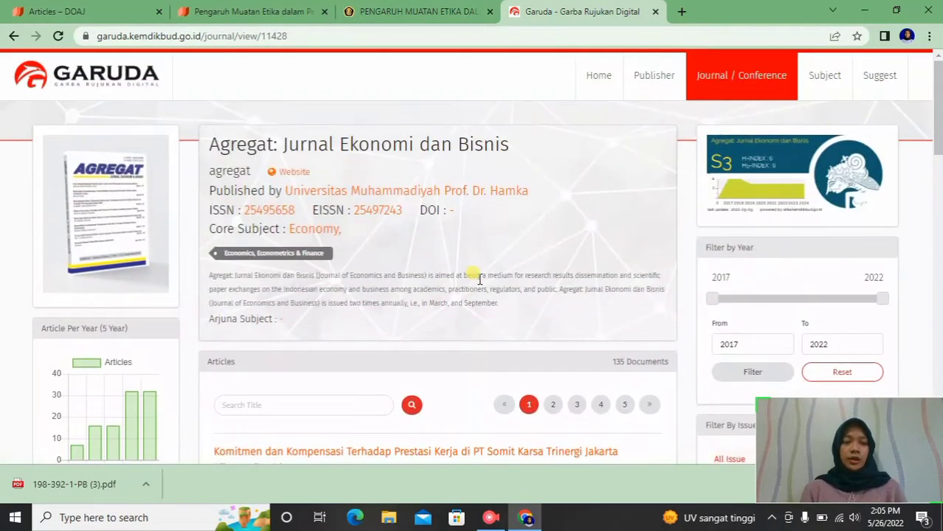
pyautogui.scroll(-3, 479, 279)
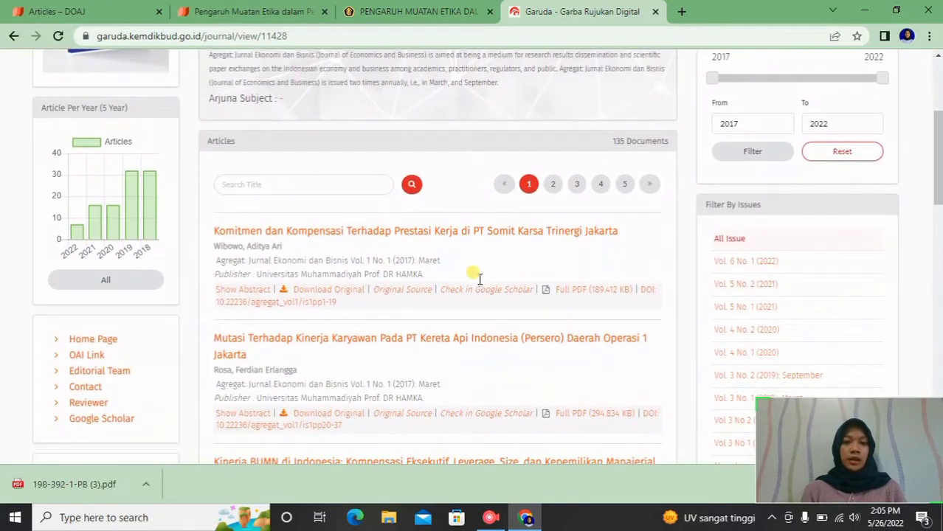
pyautogui.scroll(-1, 299, 229)
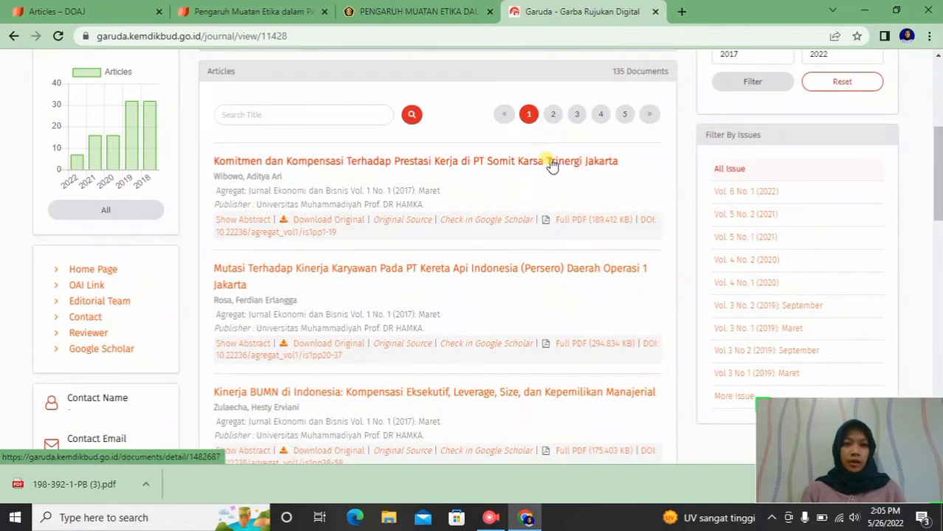
pyautogui.click(552, 165)
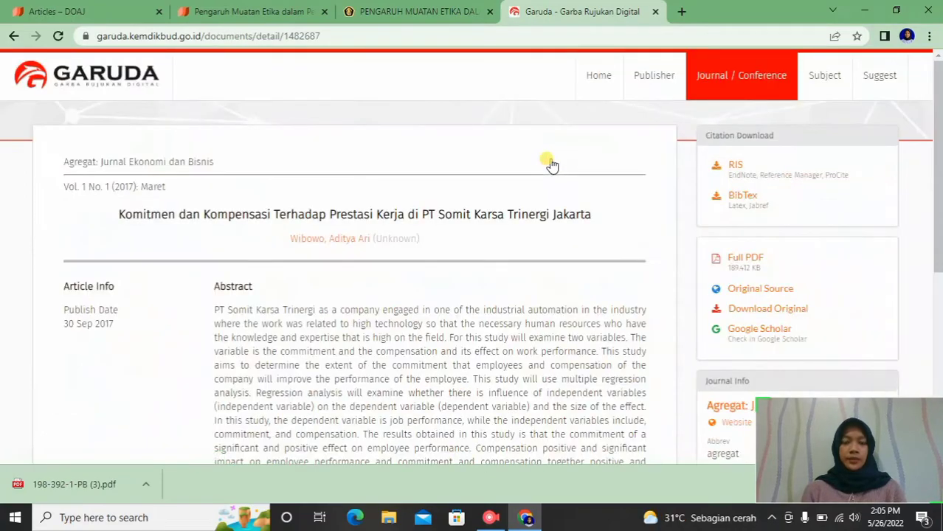
# - Review the article's abstract page, open its full PDF and read through to the second page
pyautogui.scroll(-5, 488, 280)
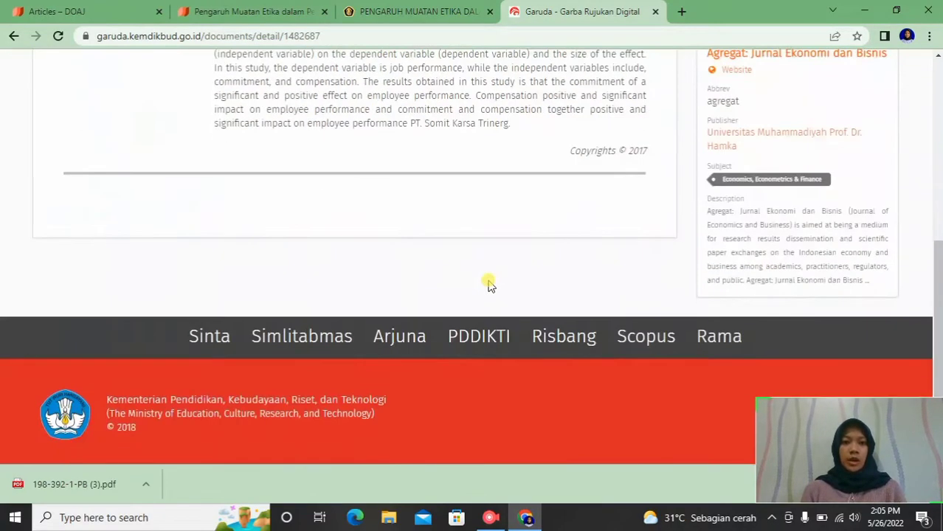
pyautogui.scroll(5, 489, 280)
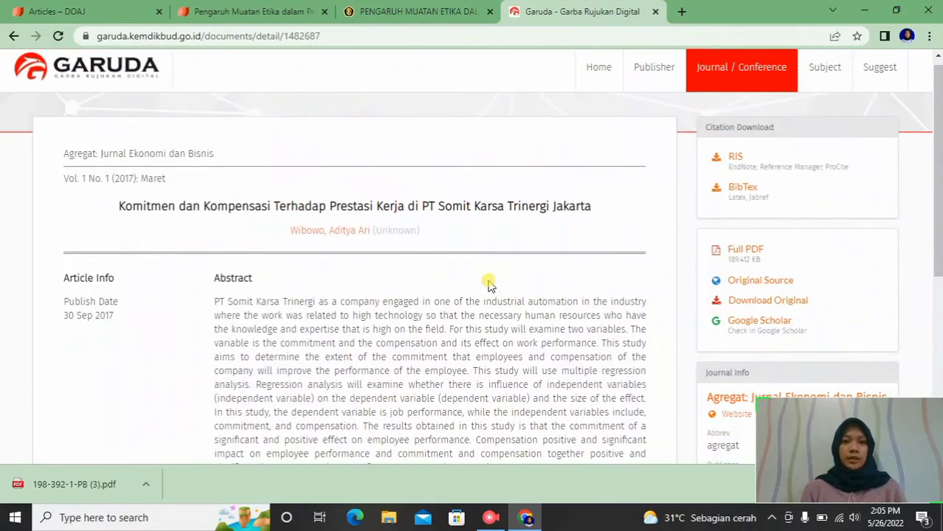
pyautogui.click(746, 249)
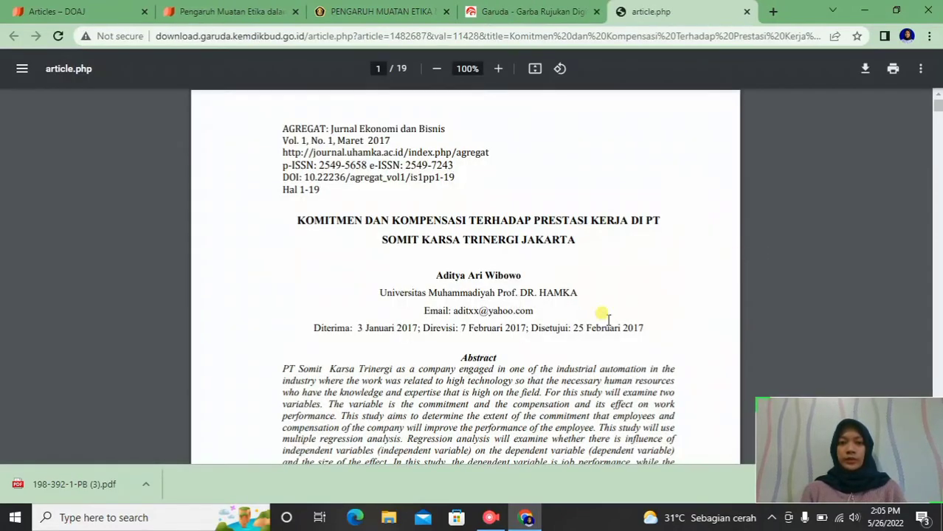
pyautogui.scroll(-2, 607, 318)
pyautogui.scroll(-10, 606, 319)
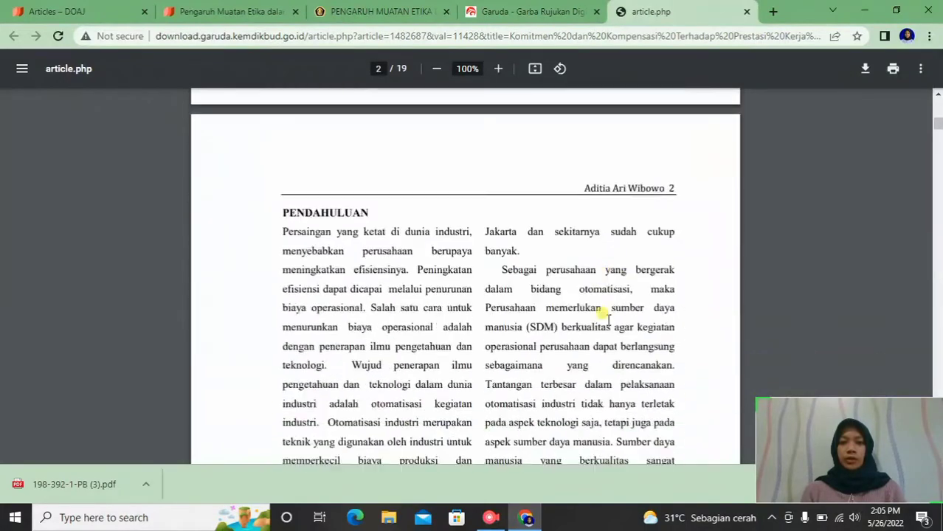
# - Skim the article PDF and save it in the Downloads folder as "garuda1482687 (1)"
pyautogui.scroll(-7, 606, 319)
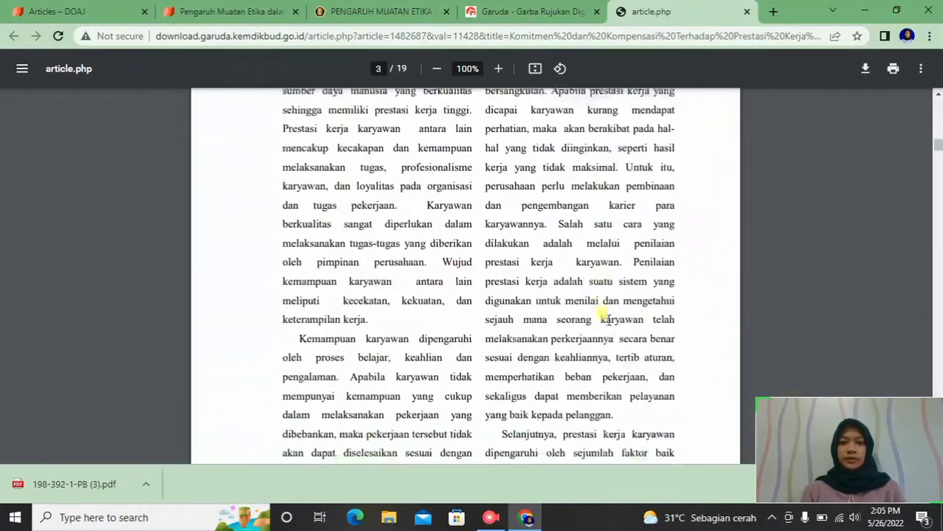
pyautogui.scroll(20, 607, 318)
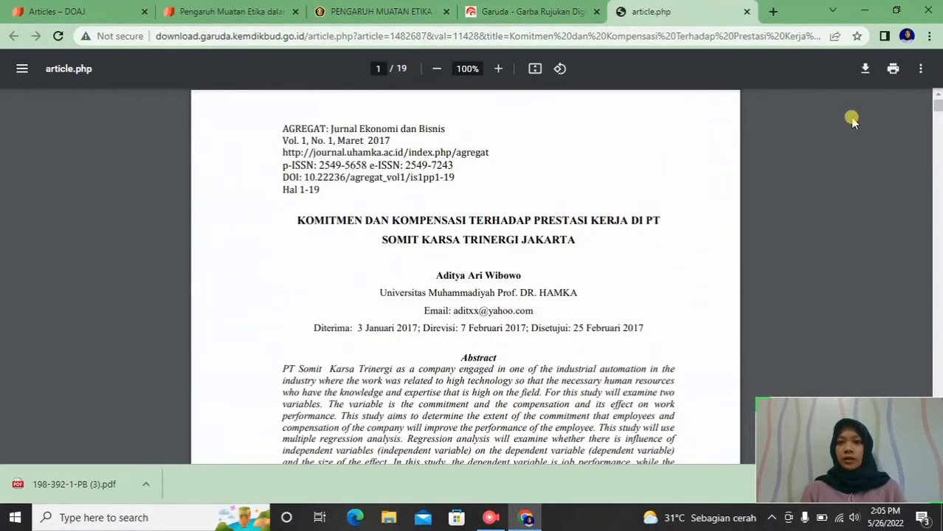
pyautogui.click(863, 68)
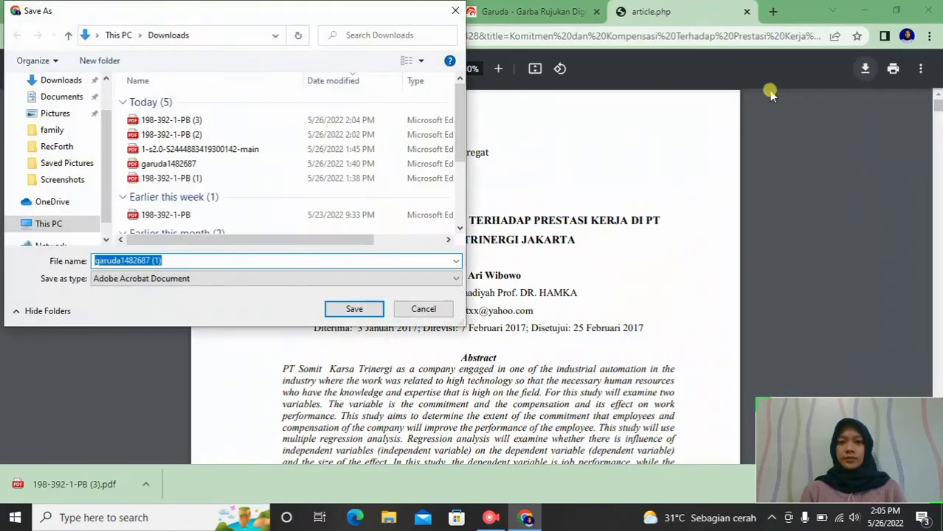
pyautogui.click(60, 80)
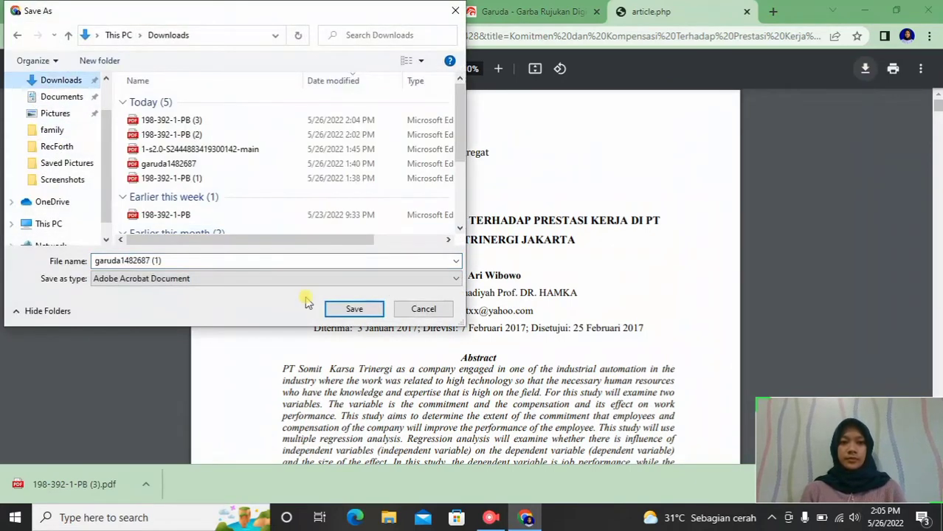
pyautogui.click(353, 310)
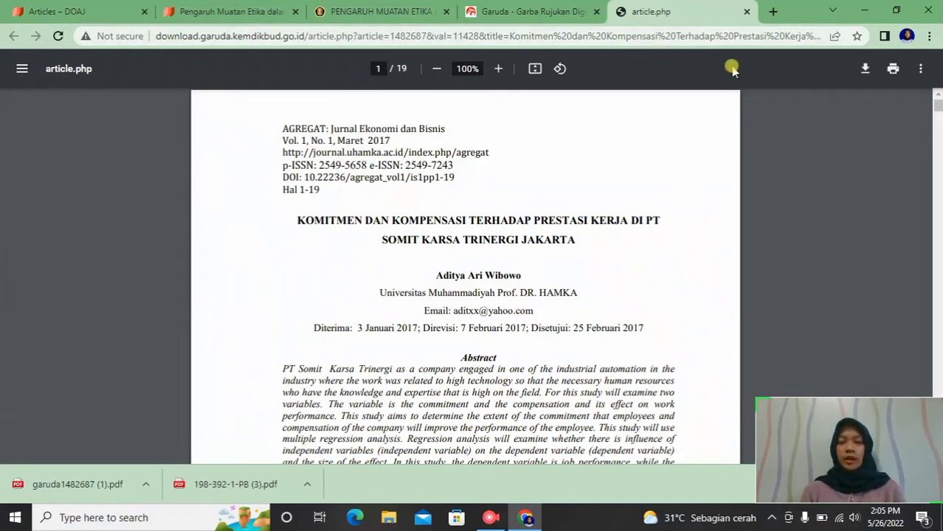
# - Open the SINTA site in a new browser tab and go to its listing of journal sources
pyautogui.click(772, 13)
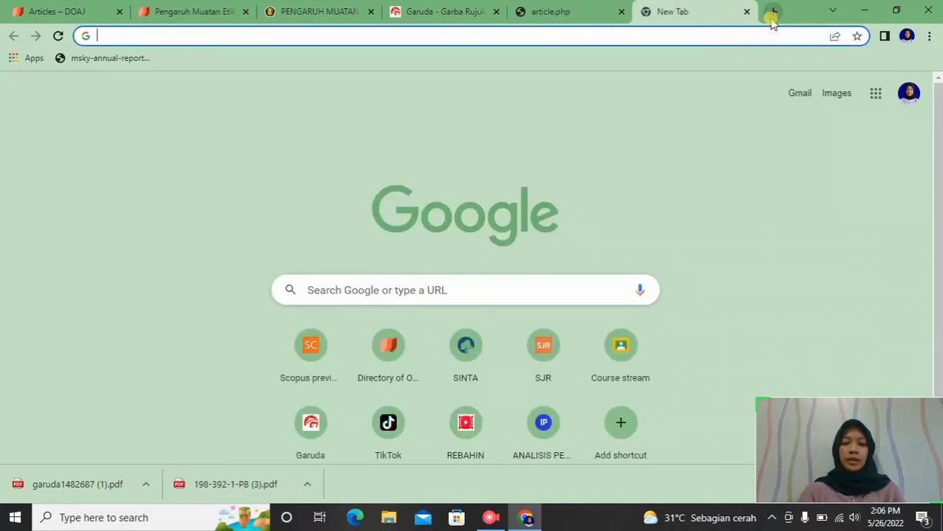
pyautogui.write('sinta')
pyautogui.press('Return')
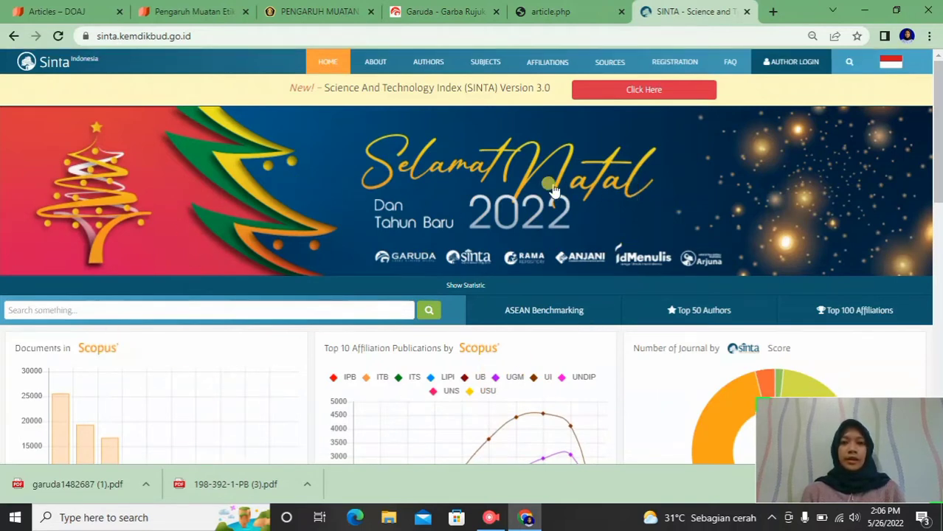
pyautogui.moveTo(600, 70)
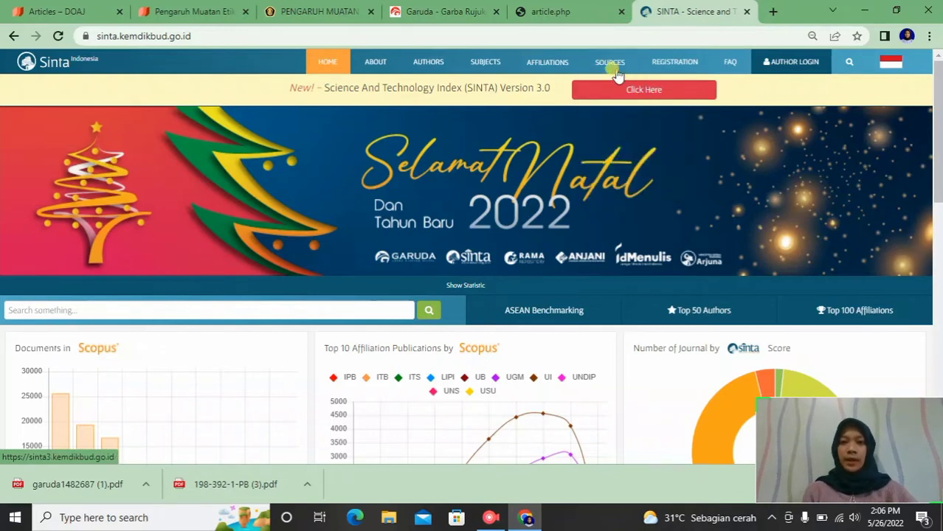
pyautogui.click(615, 87)
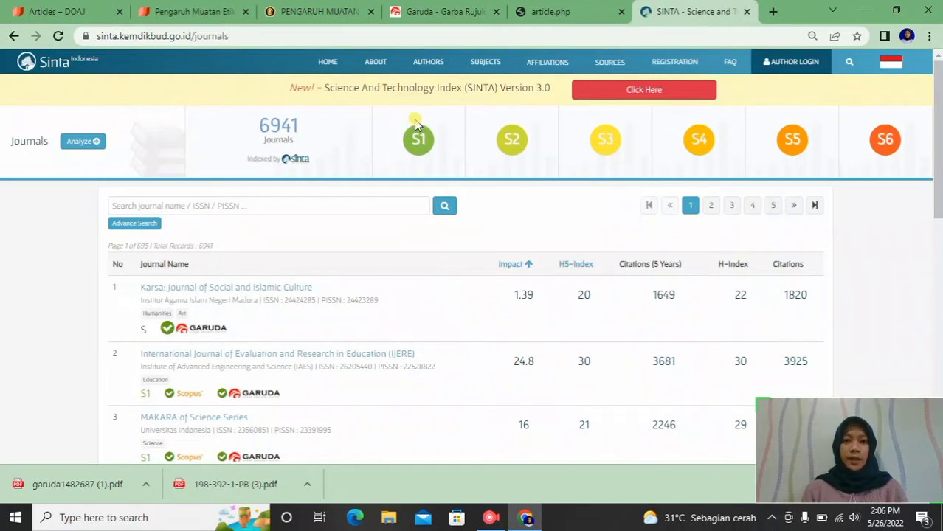
# - Open the home page of Jurnal Akuntansi Multiparadigma from its article page and copy the journal's title
pyautogui.click(389, 202)
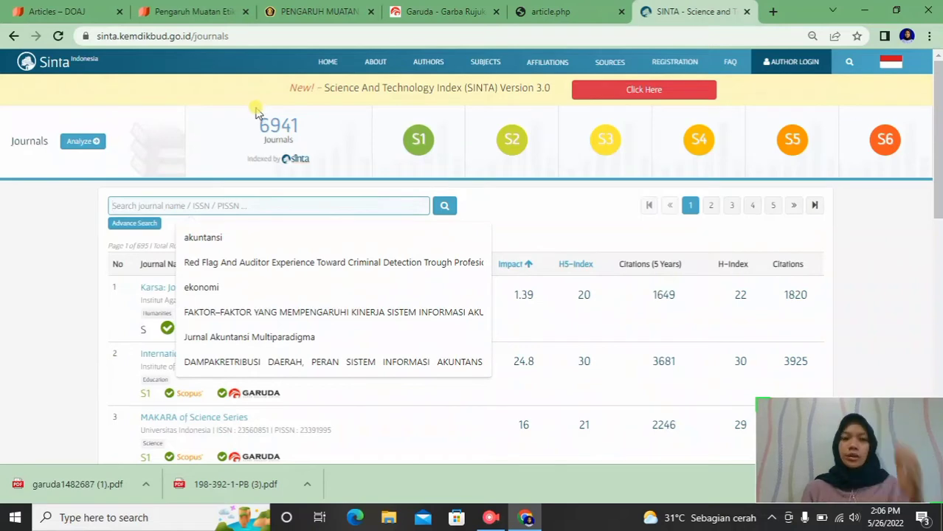
pyautogui.click(319, 11)
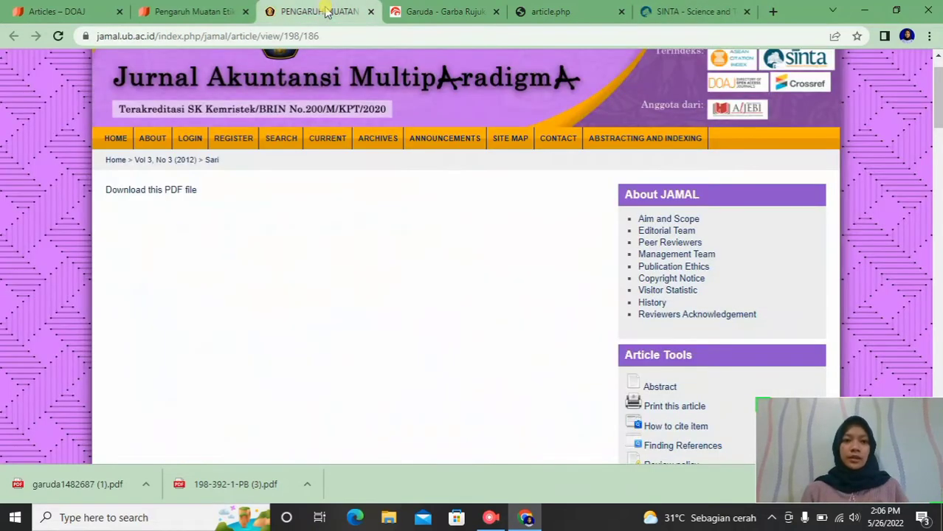
pyautogui.click(107, 143)
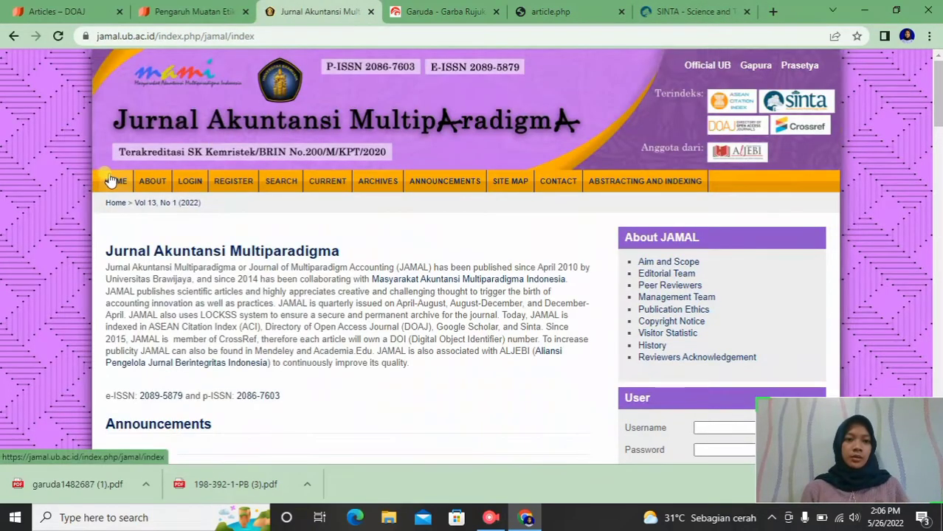
pyautogui.moveTo(103, 254); pyautogui.dragTo(347, 259)
pyautogui.hotkey('ctrl', 'c')
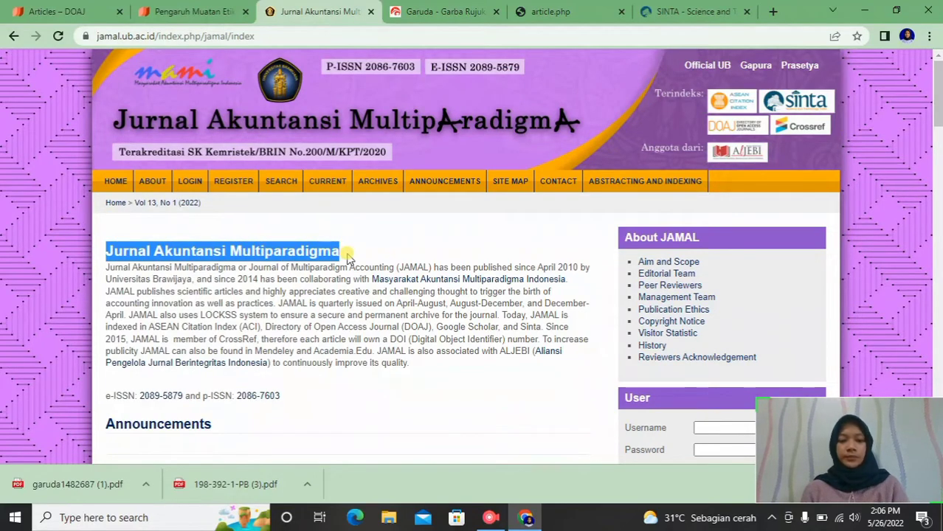
# - Search SINTA's journals for "Jurnal Akuntansi Multiparadigma" and open that journal's profile
pyautogui.click(706, 12)
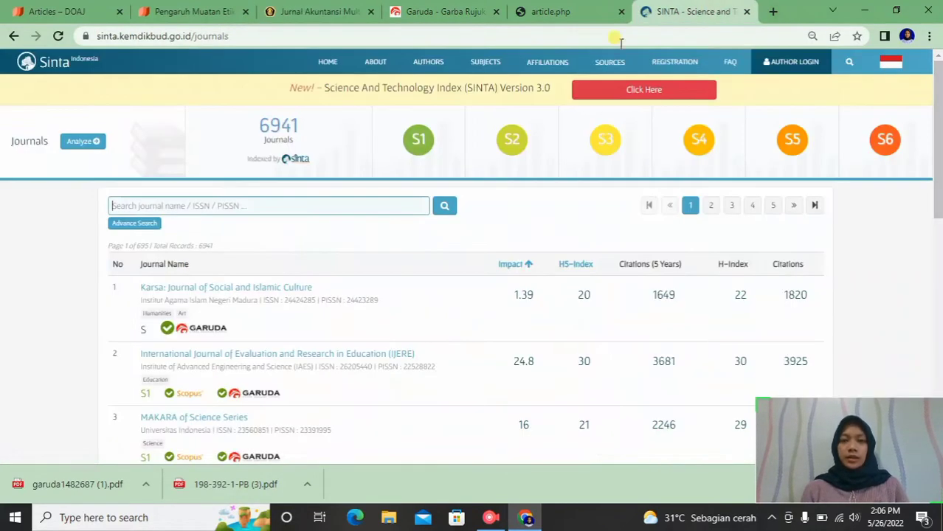
pyautogui.click(319, 206)
pyautogui.hotkey('ctrl', 'v')
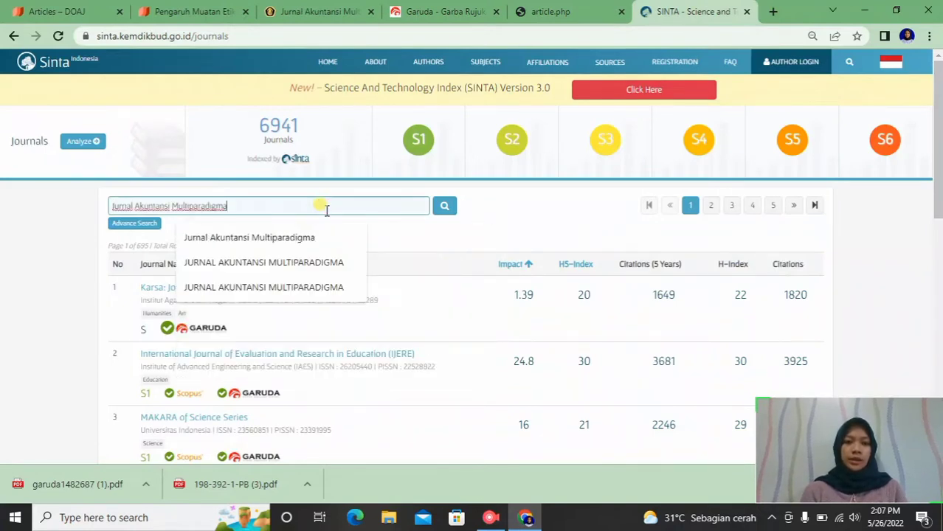
pyautogui.click(445, 197)
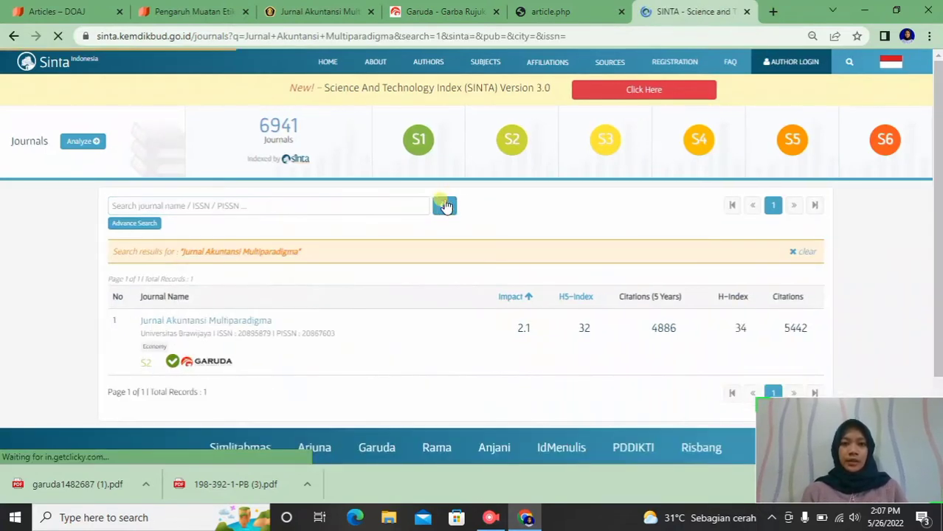
pyautogui.click(251, 322)
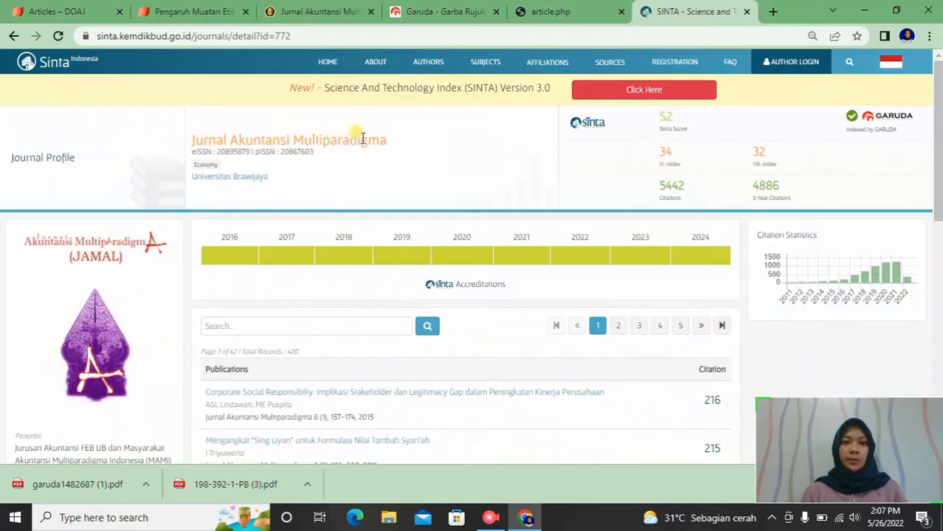
# - Compare the journal's own site and its DOAJ article entries with its SINTA profile, examining the score, index and citation figures
pyautogui.click(310, 10)
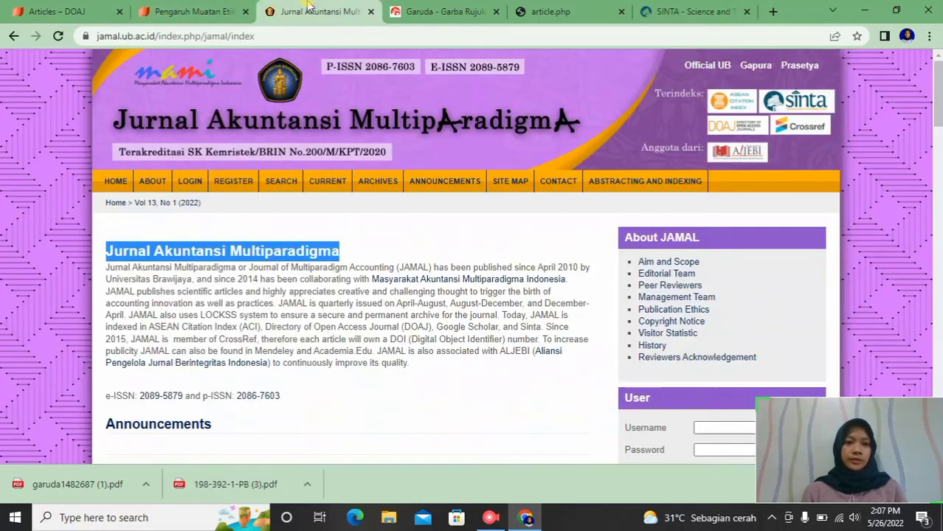
pyautogui.scroll(-4, 284, 206)
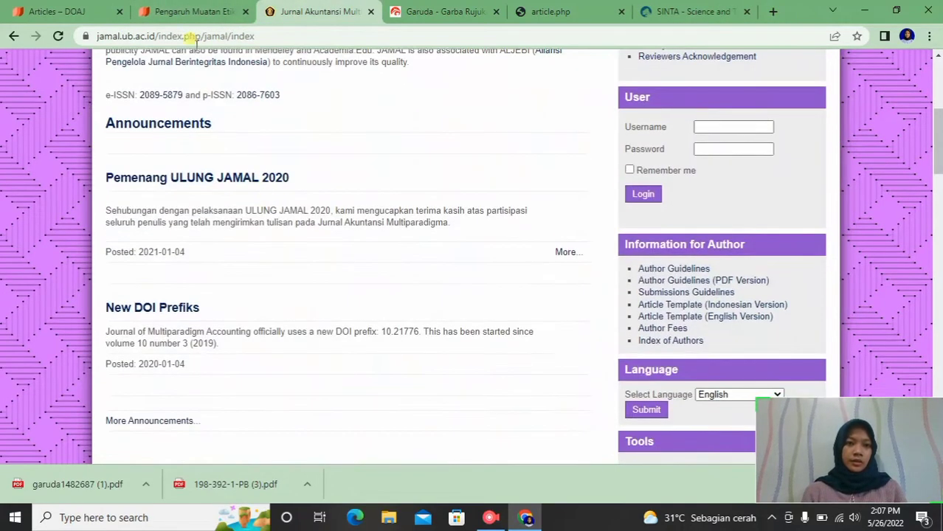
pyautogui.click(191, 11)
pyautogui.moveTo(233, 159)
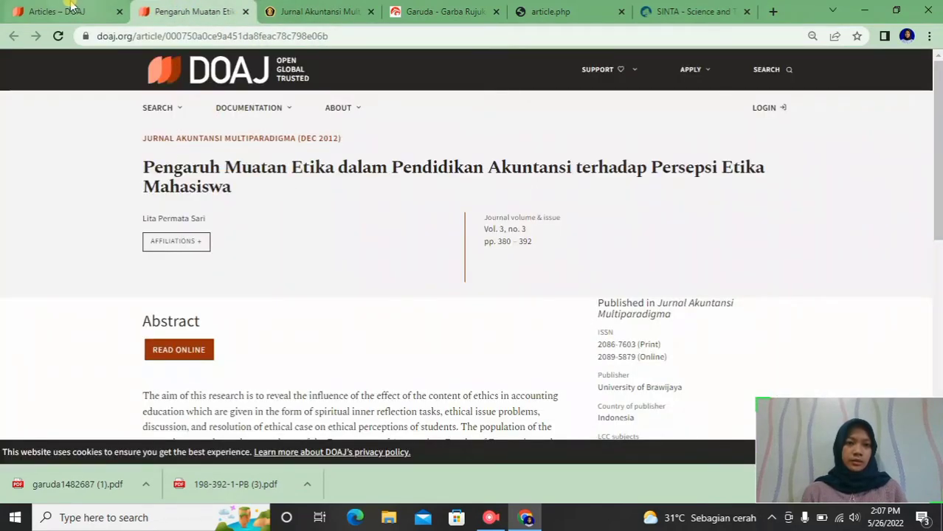
pyautogui.click(72, 9)
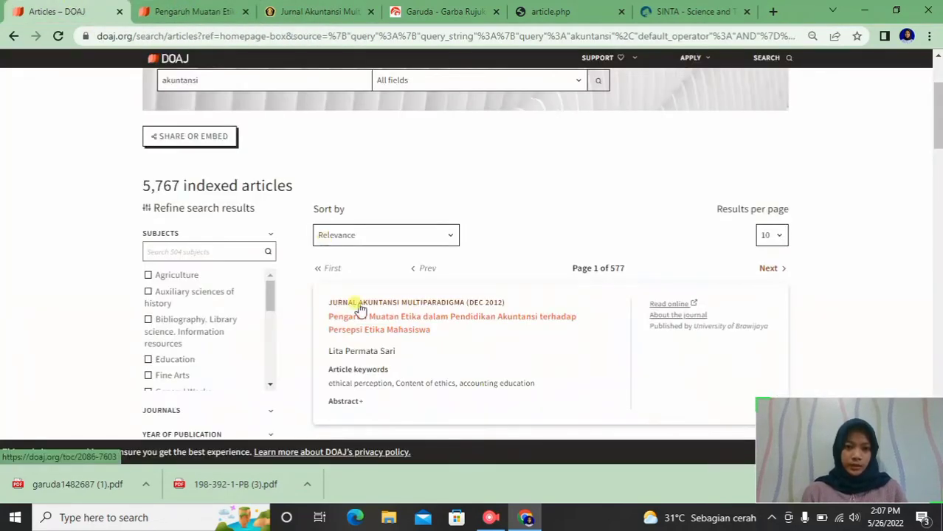
pyautogui.scroll(-2, 359, 308)
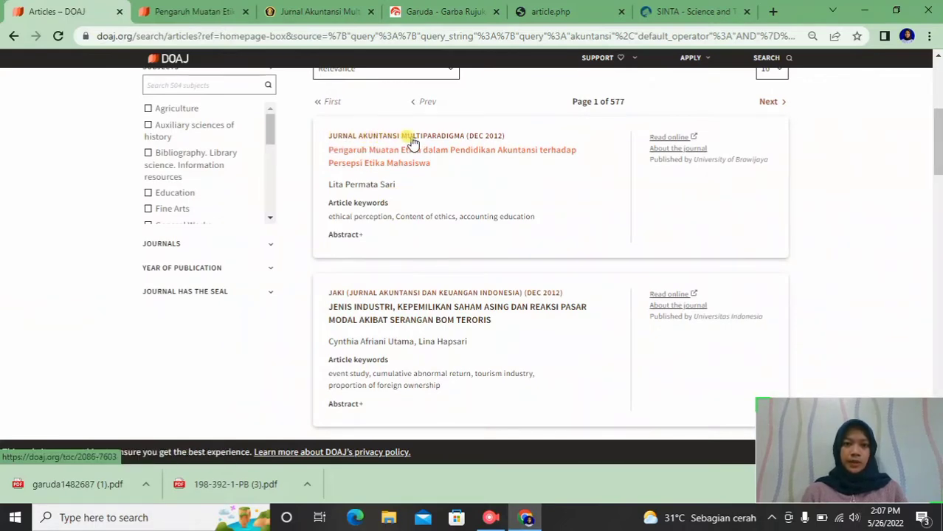
pyautogui.click(666, 10)
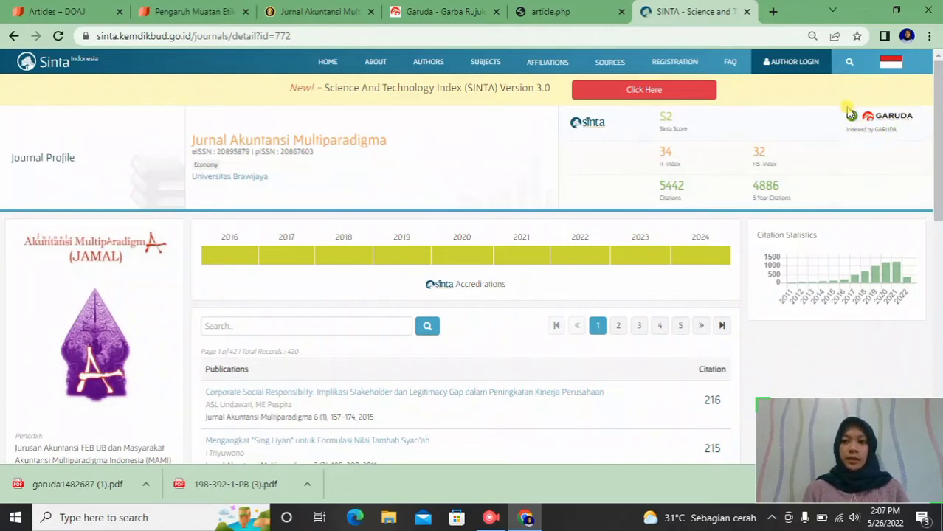
pyautogui.scroll(-3, 719, 181)
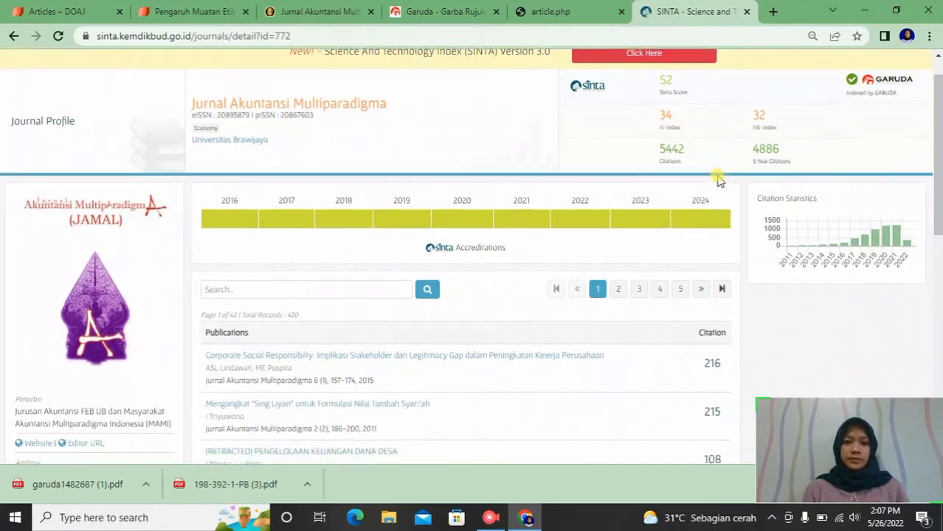
pyautogui.scroll(3, 719, 180)
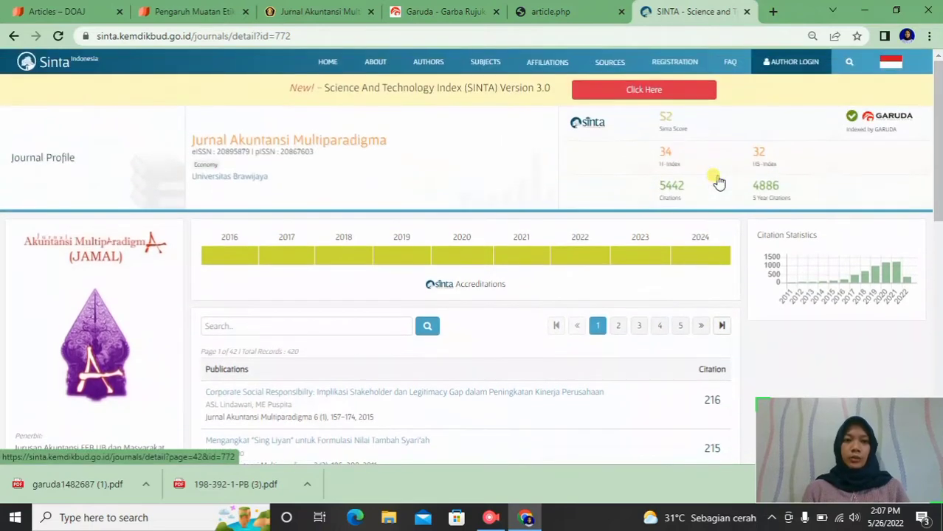
# - Return SINTA to its journal listing and copy the name "Agregat: Jurnal Ekonomi dan Bisnis" from the Garuda article page
pyautogui.moveTo(619, 70)
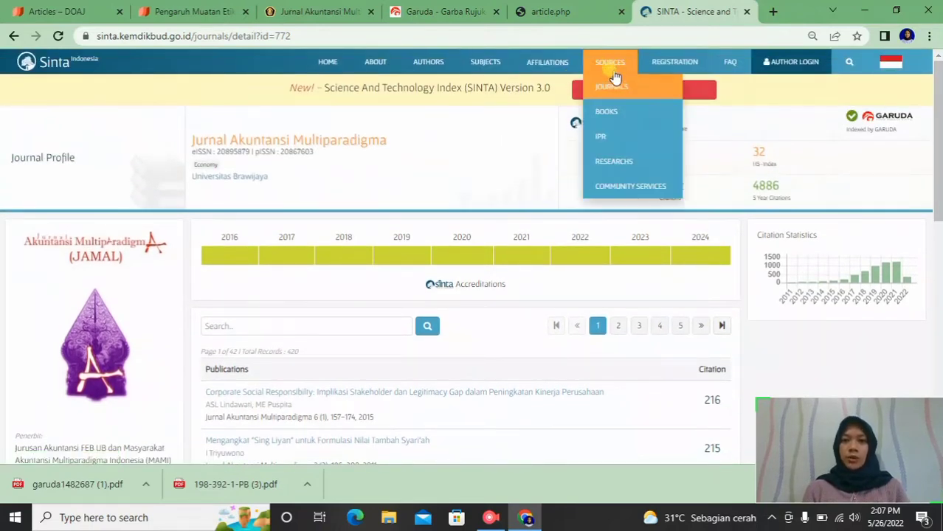
pyautogui.click(612, 86)
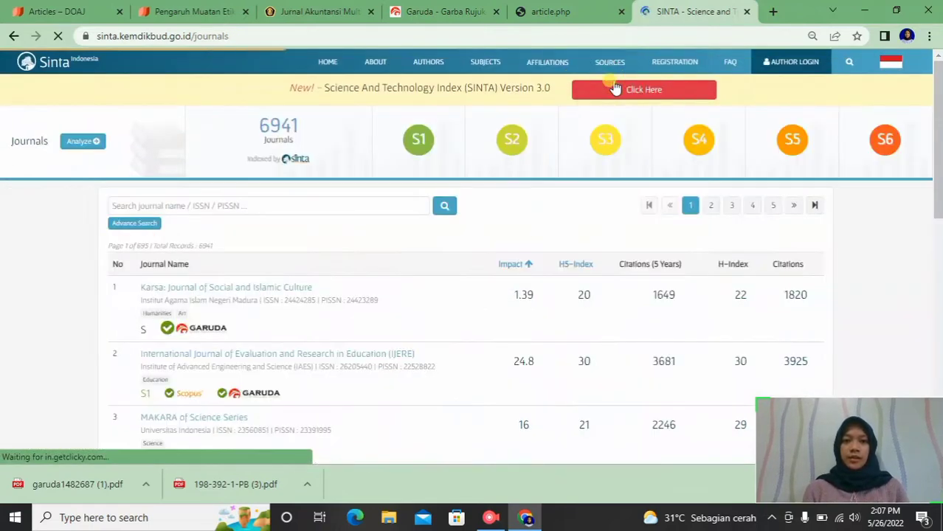
pyautogui.click(302, 199)
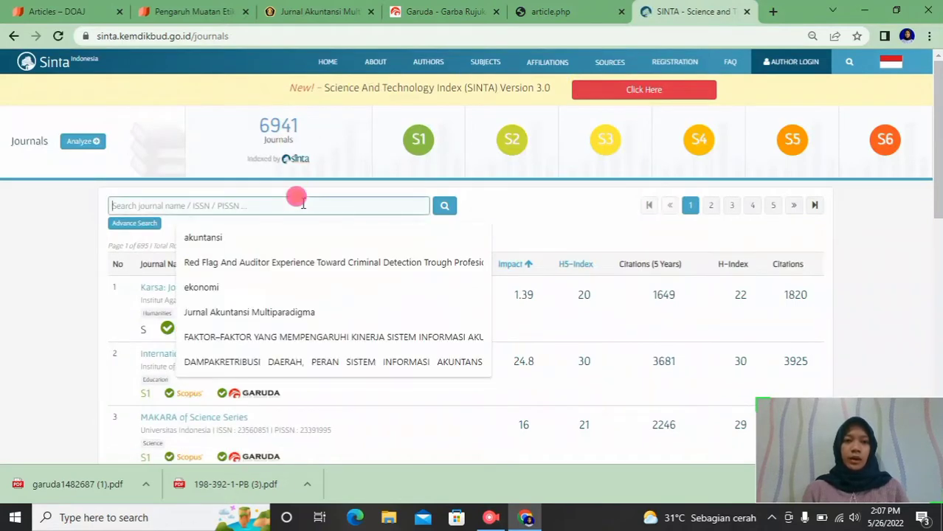
pyautogui.click(424, 11)
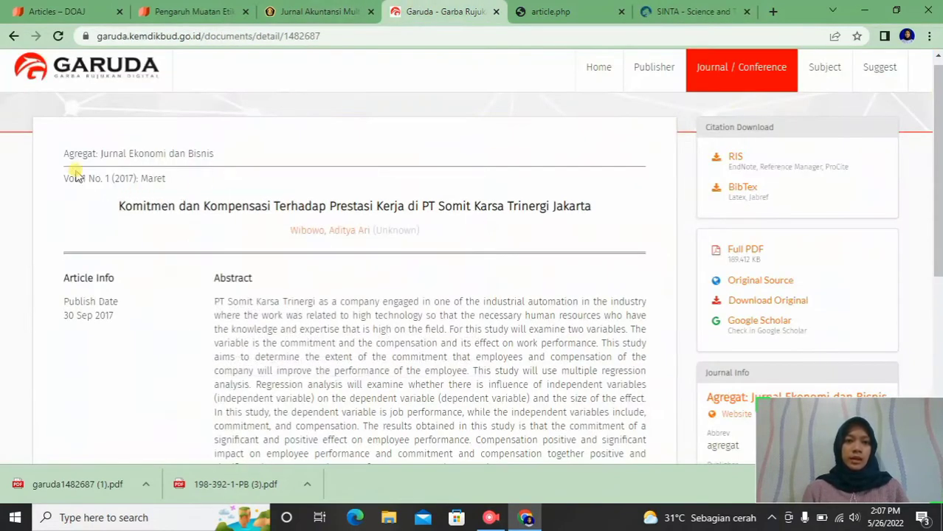
pyautogui.moveTo(63, 154); pyautogui.dragTo(198, 156)
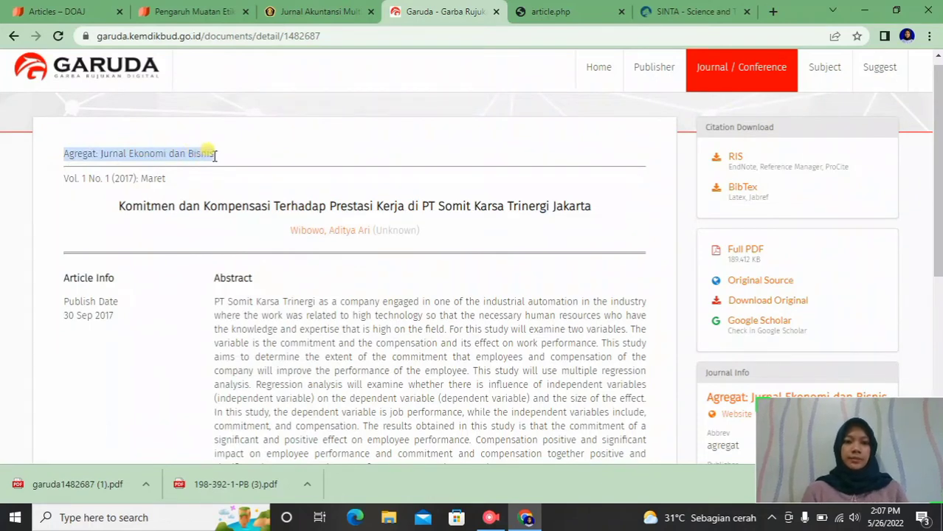
# - Search SINTA's journals for "Agregat: Jurnal Ekonomi dan Bisnis", open its profile and review its accreditation and publications
pyautogui.click(642, 7)
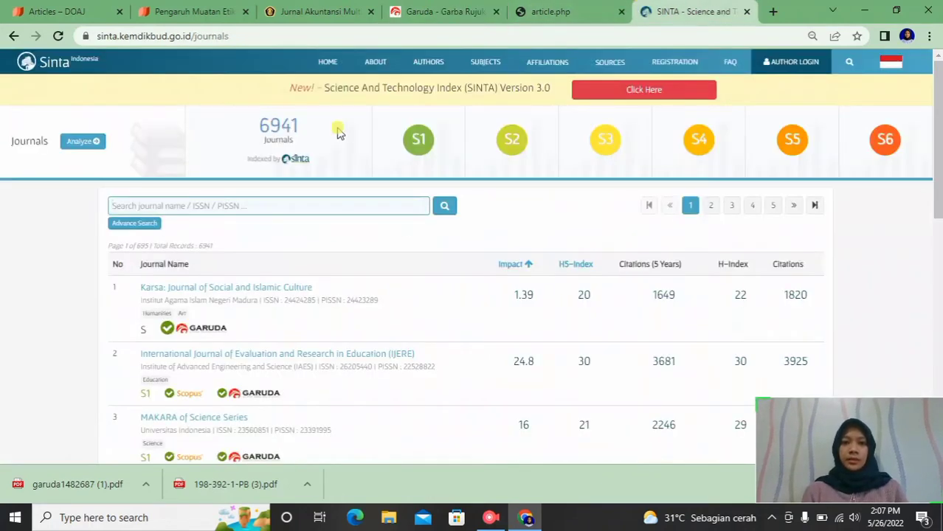
pyautogui.click(270, 206)
pyautogui.write('Agregat: Jurnal Ekonomi dan Bisnis')
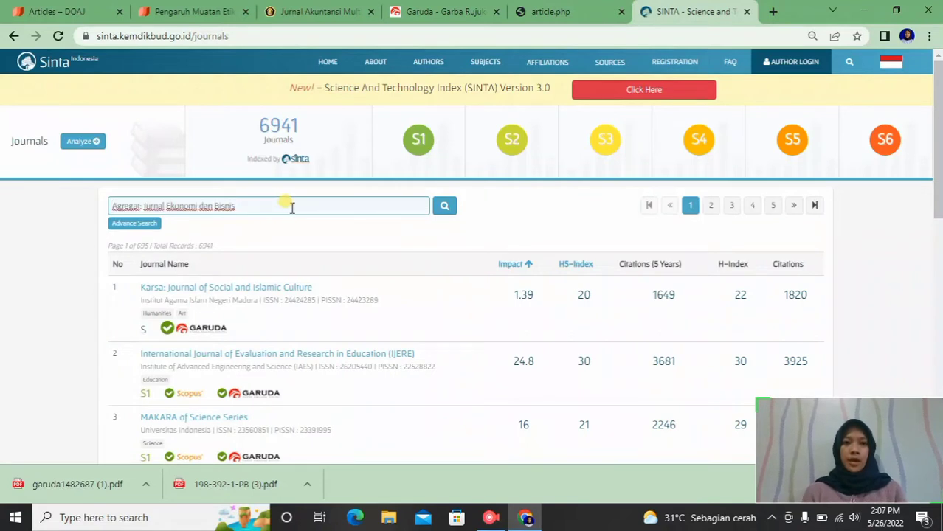
pyautogui.click(443, 208)
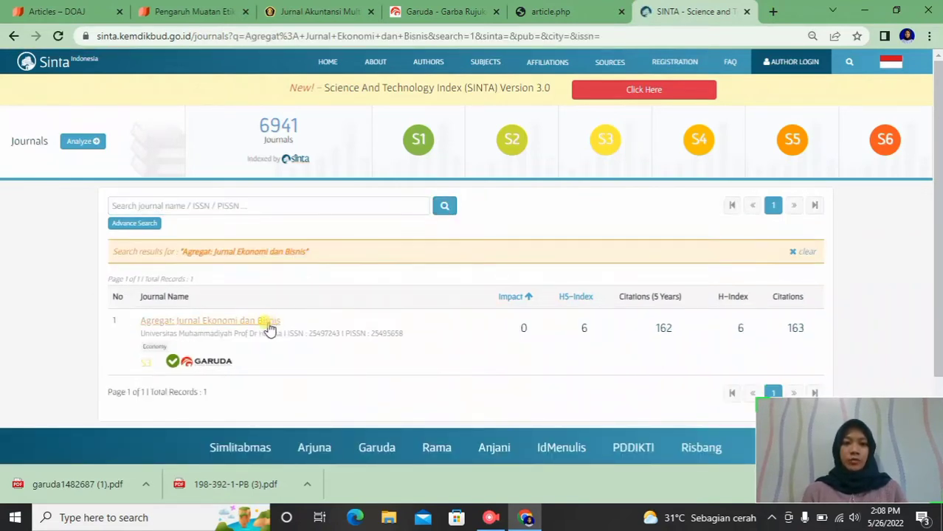
pyautogui.click(264, 328)
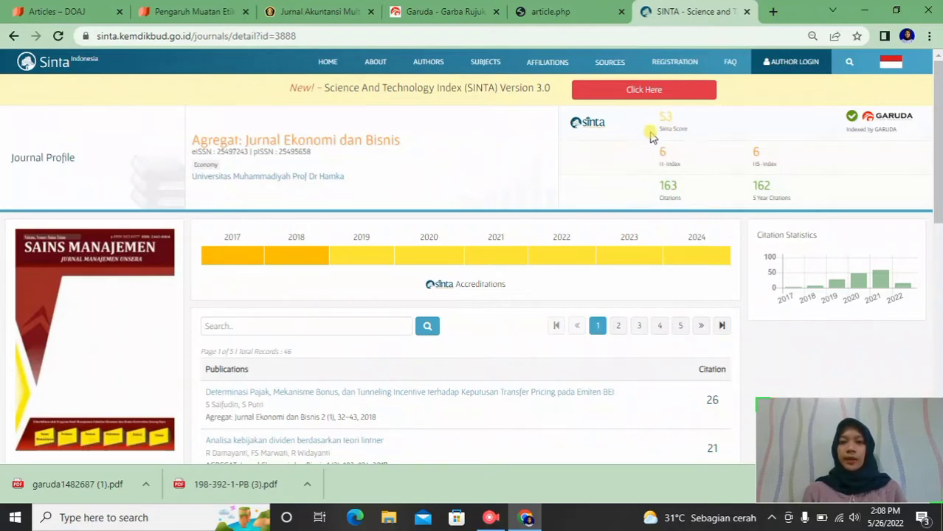
pyautogui.scroll(-3, 589, 169)
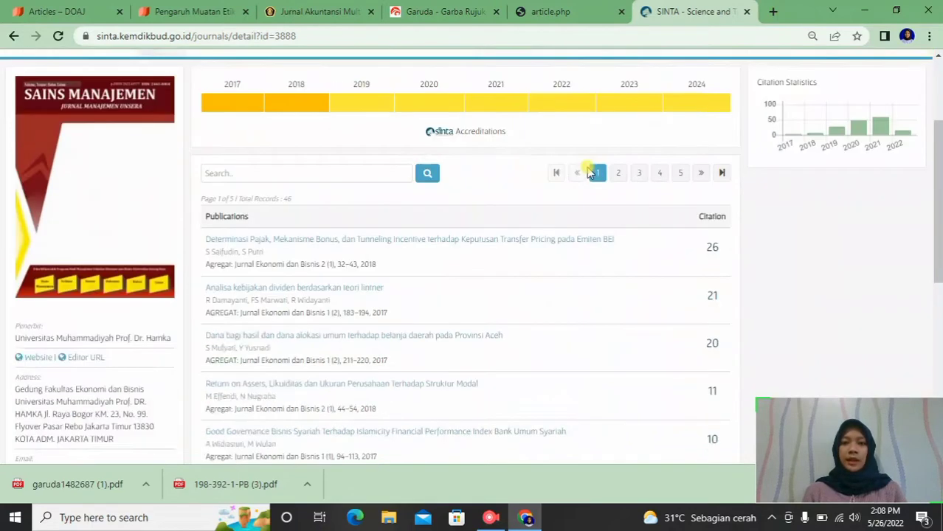
# - Find Scopus through a web search for "scopus.com" in a new browser tab and open its Sources list
pyautogui.scroll(3, 589, 171)
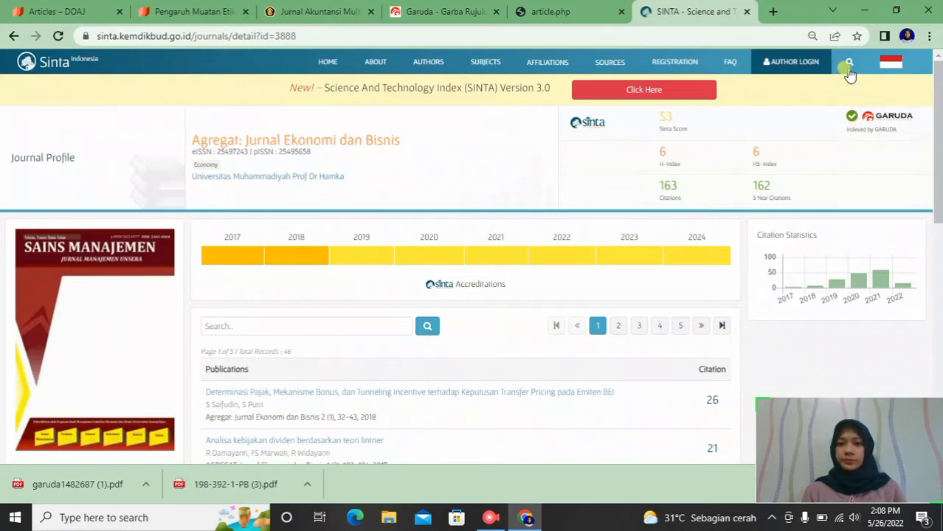
pyautogui.click(771, 13)
pyautogui.write('sc')
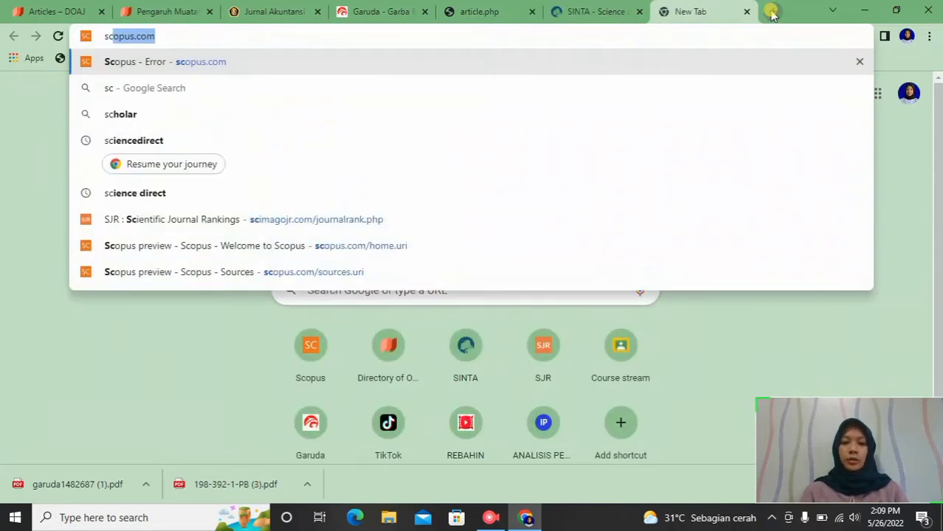
pyautogui.write('opus.com')
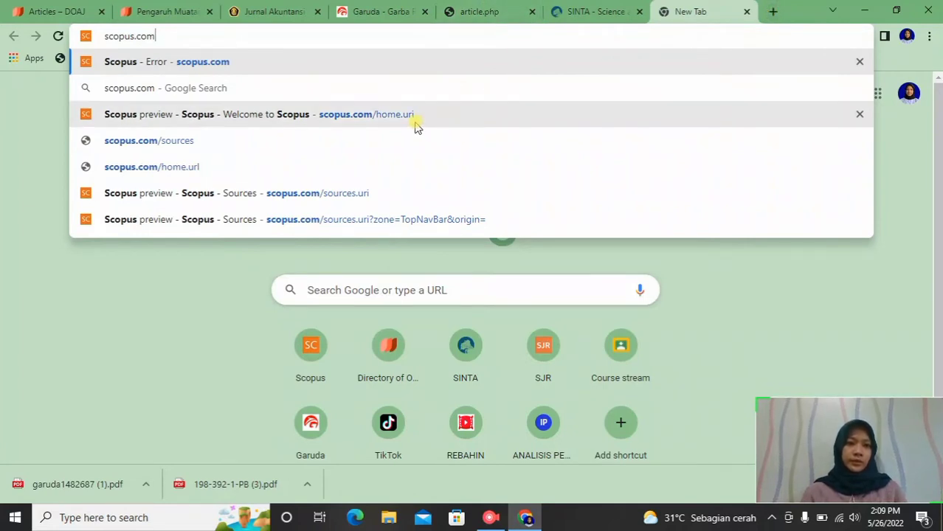
pyautogui.click(355, 89)
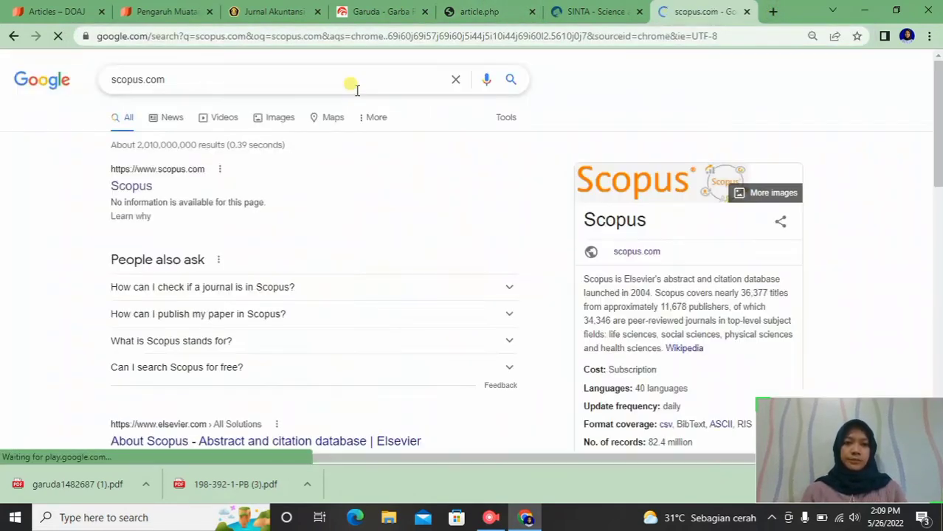
pyautogui.click(141, 185)
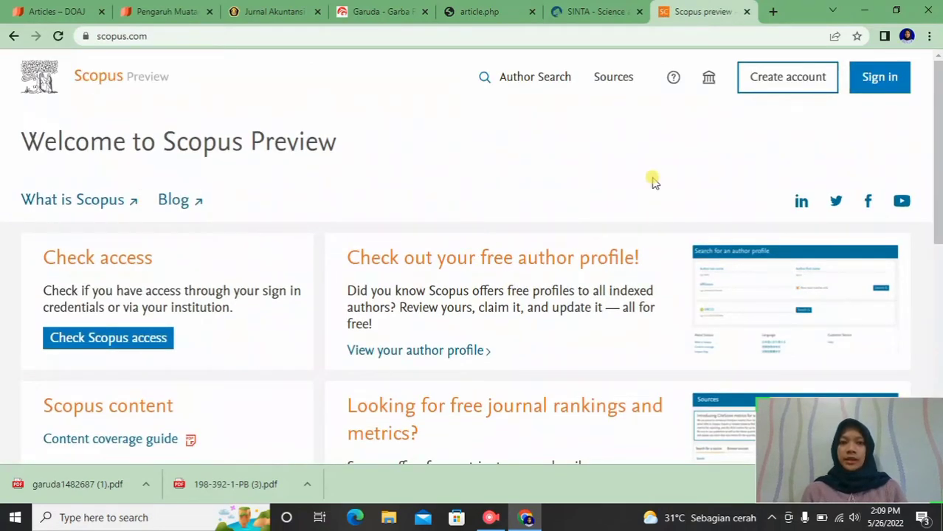
pyautogui.click(613, 78)
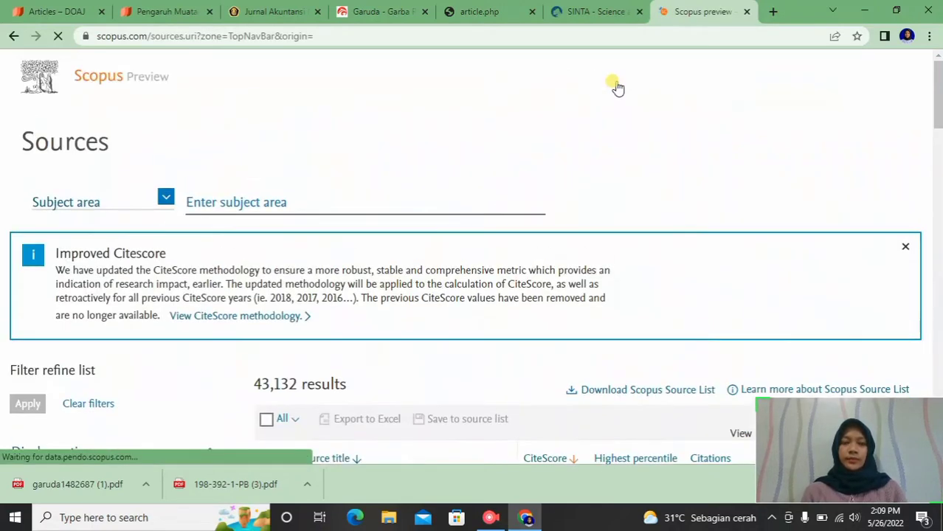
# - Filter the Scopus sources by the subject area "Business, Management and Accounting"
pyautogui.click(325, 206)
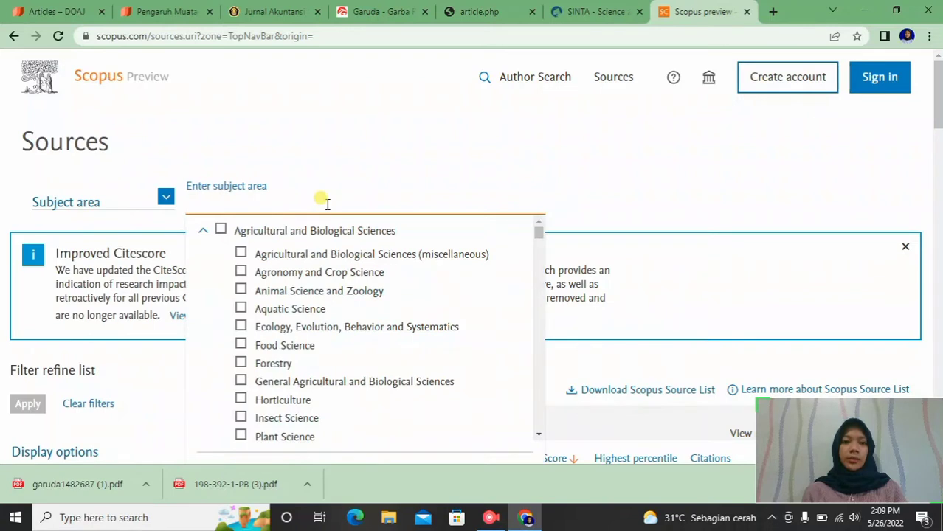
pyautogui.write('a')
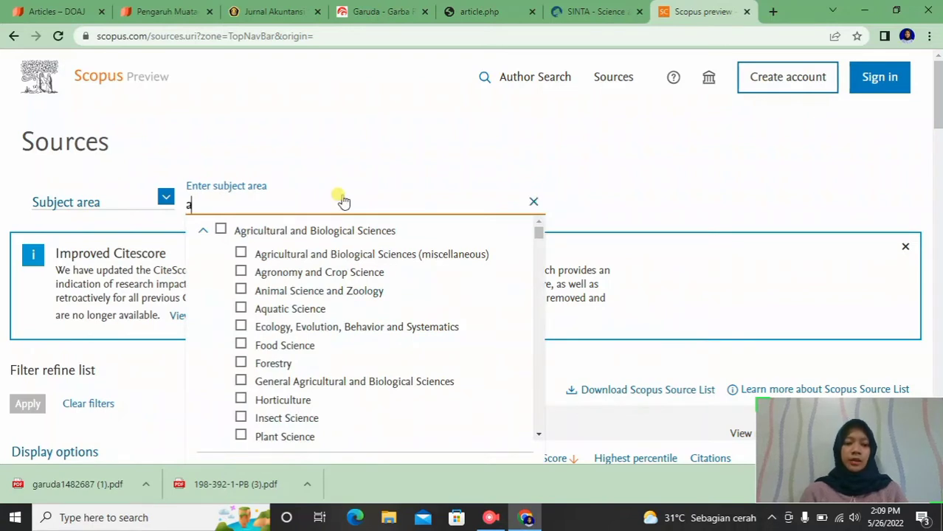
pyautogui.write('cc')
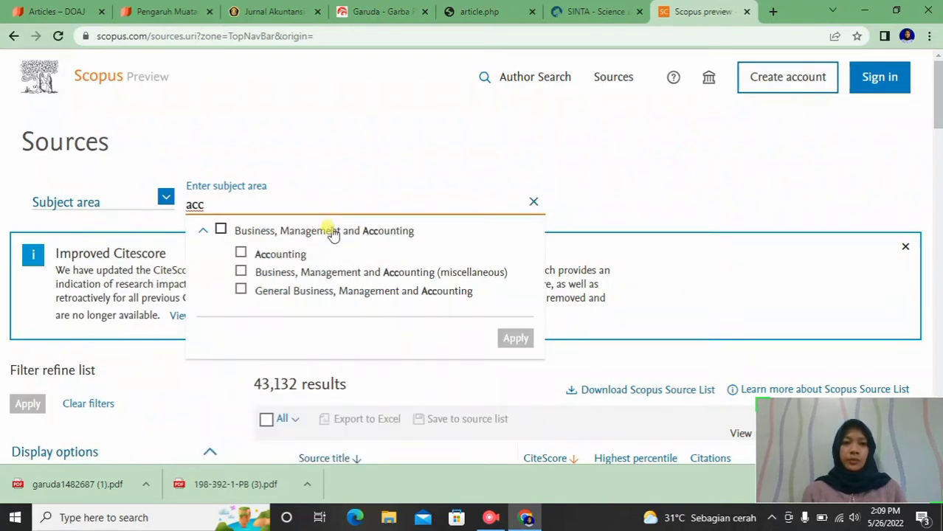
pyautogui.click(331, 232)
pyautogui.click(516, 338)
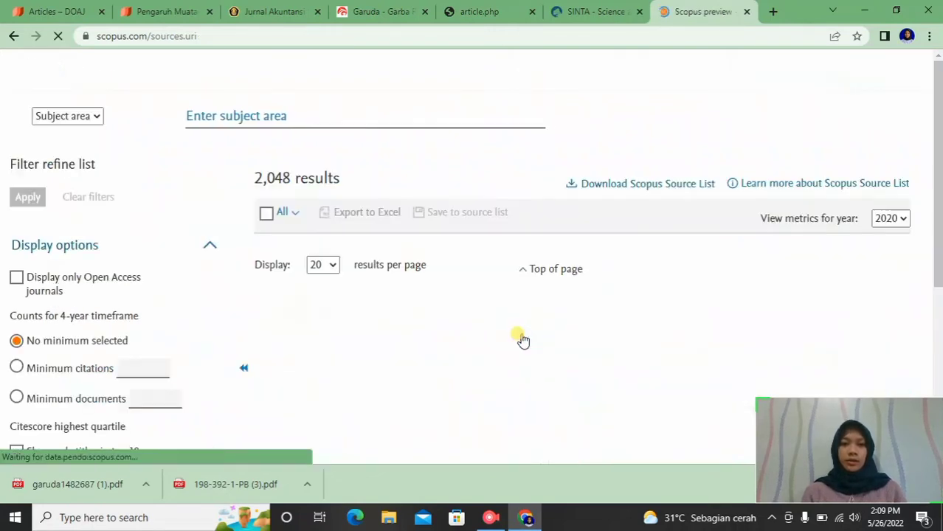
# - Restrict the source list to the Journals source type and dismiss the Improved Citescore notice
pyautogui.scroll(-5, 392, 379)
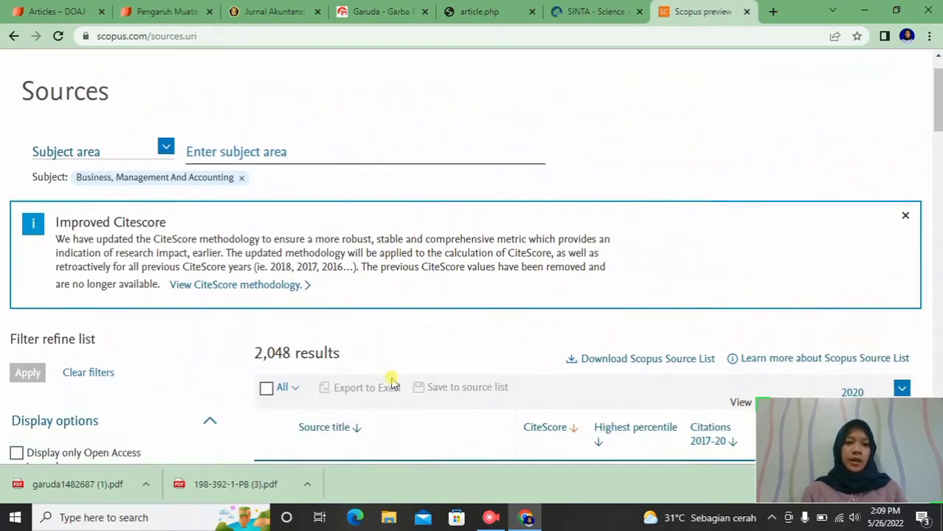
pyautogui.scroll(-3, 392, 378)
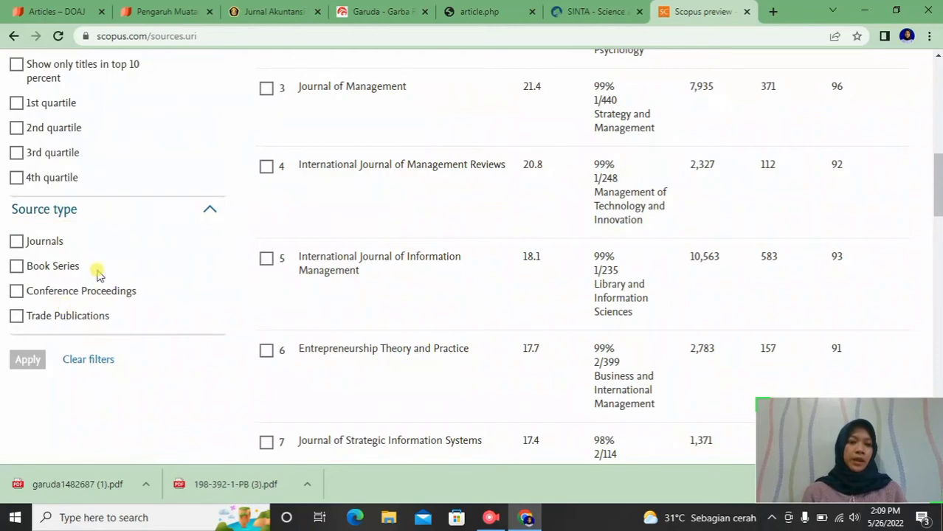
pyautogui.click(57, 244)
pyautogui.click(27, 360)
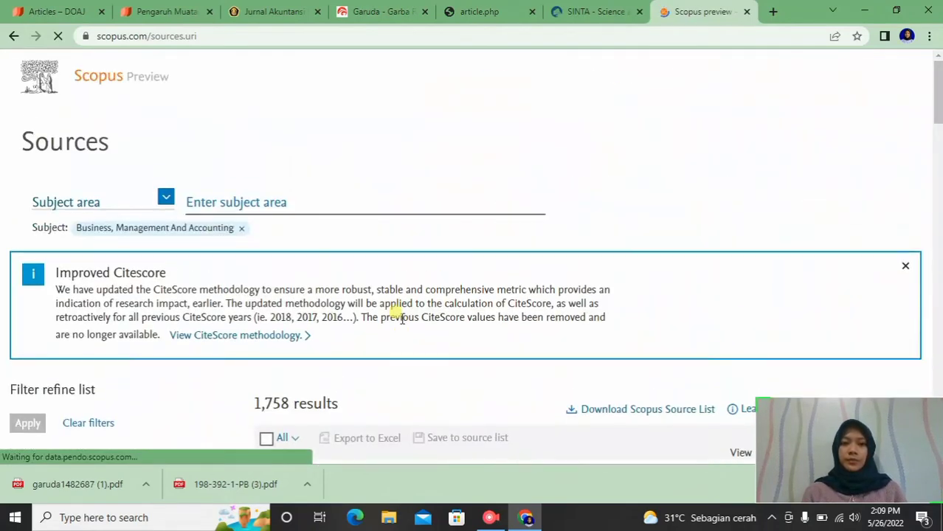
pyautogui.click(906, 266)
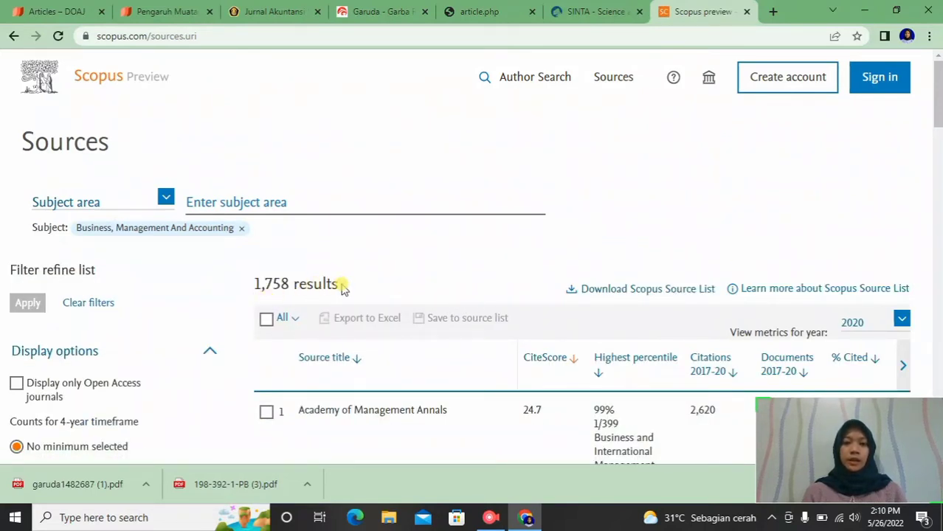
# - Browse the filtered journals, open "Journal of Management" and review its source details and metrics
pyautogui.scroll(-4, 342, 288)
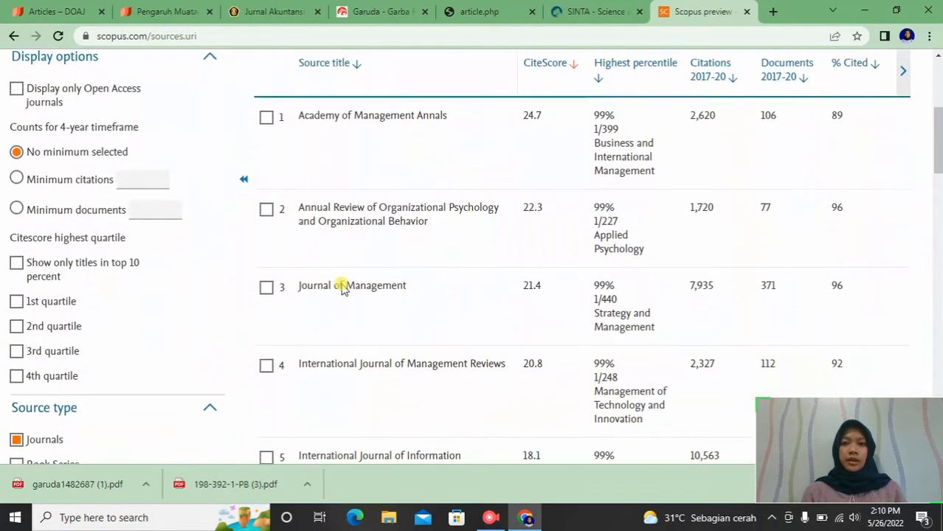
pyautogui.scroll(-4, 342, 287)
pyautogui.scroll(5, 341, 287)
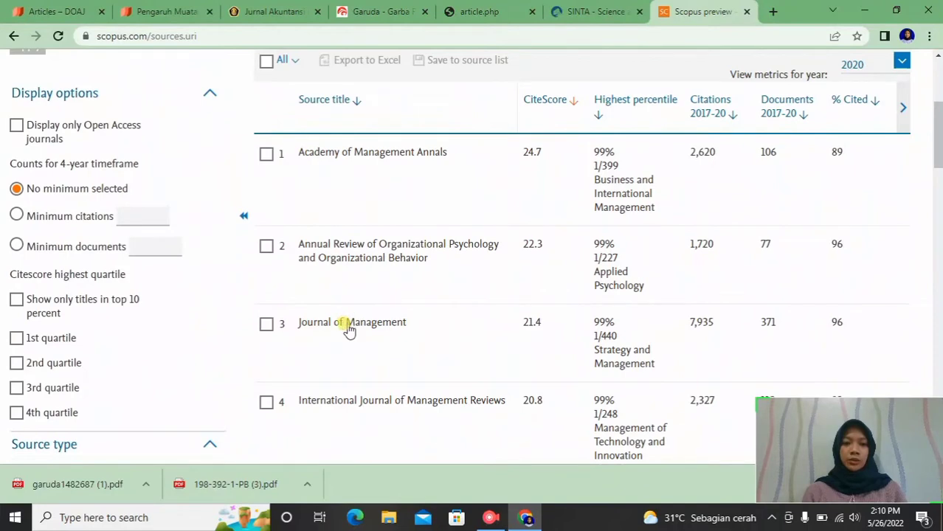
pyautogui.click(349, 326)
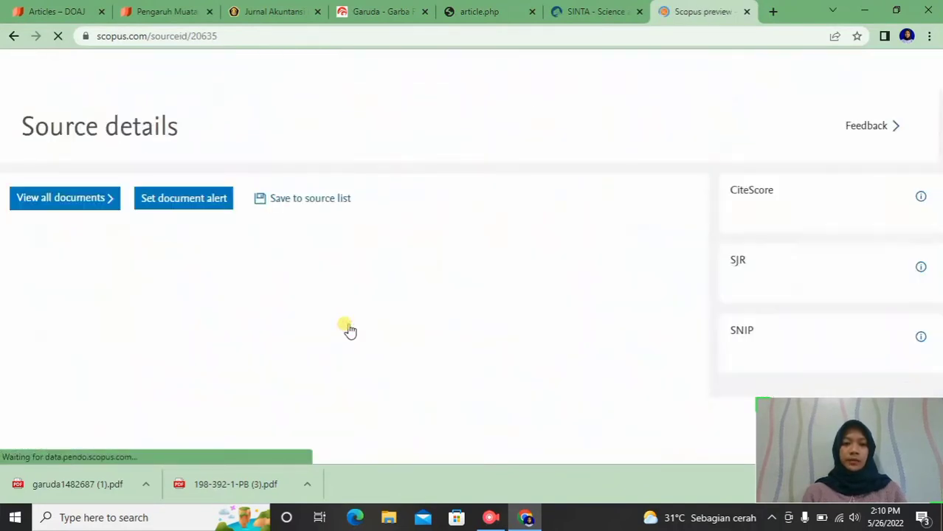
pyautogui.scroll(-3, 350, 330)
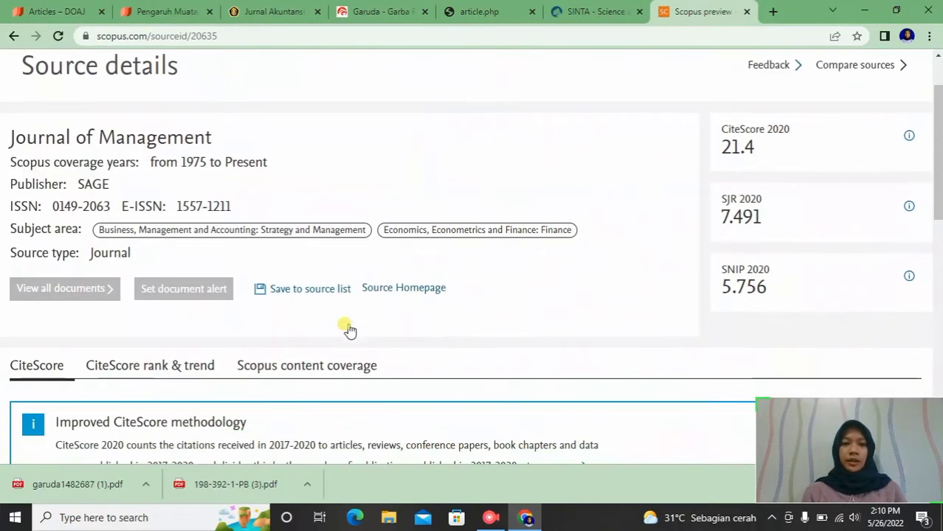
pyautogui.scroll(3, 350, 330)
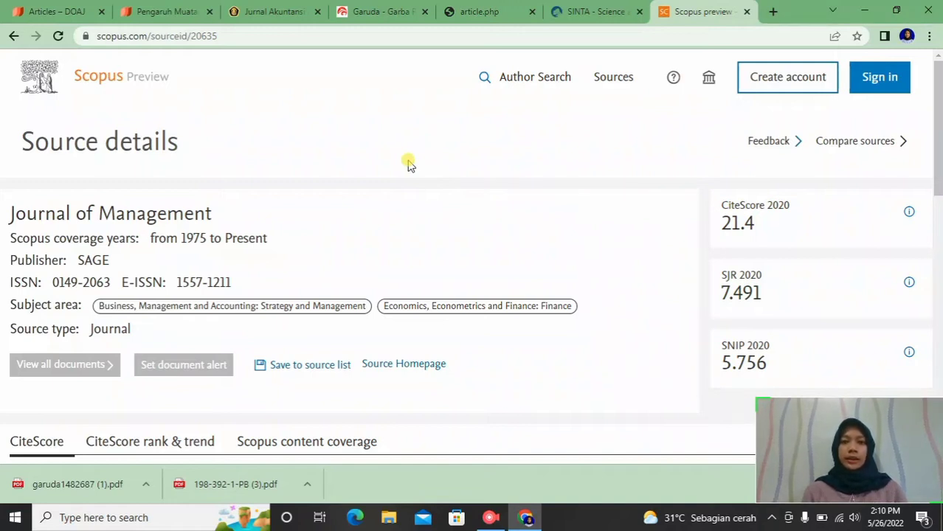
# - Search the web for "google scholar" in a new browser tab and open the Google Scholar home page
pyautogui.click(769, 15)
pyautogui.write('goo')
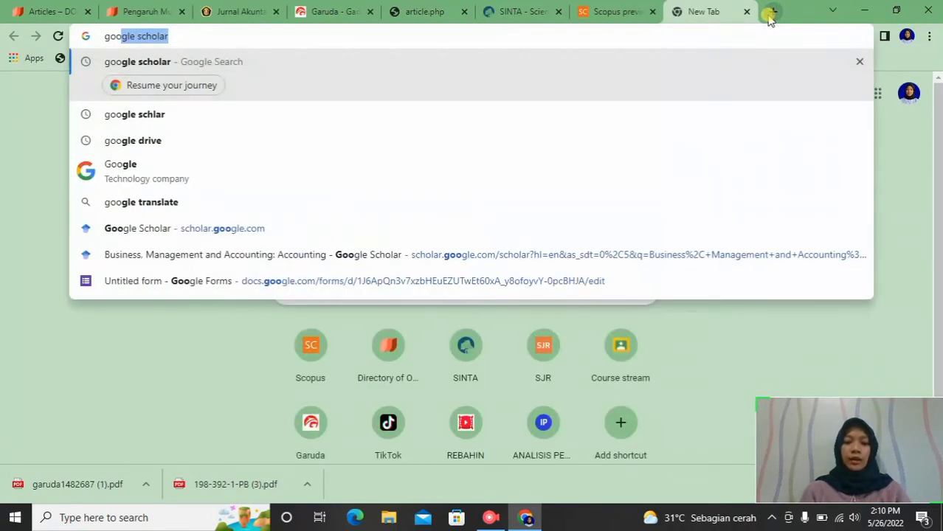
pyautogui.write('gle scholar')
pyautogui.press('Return')
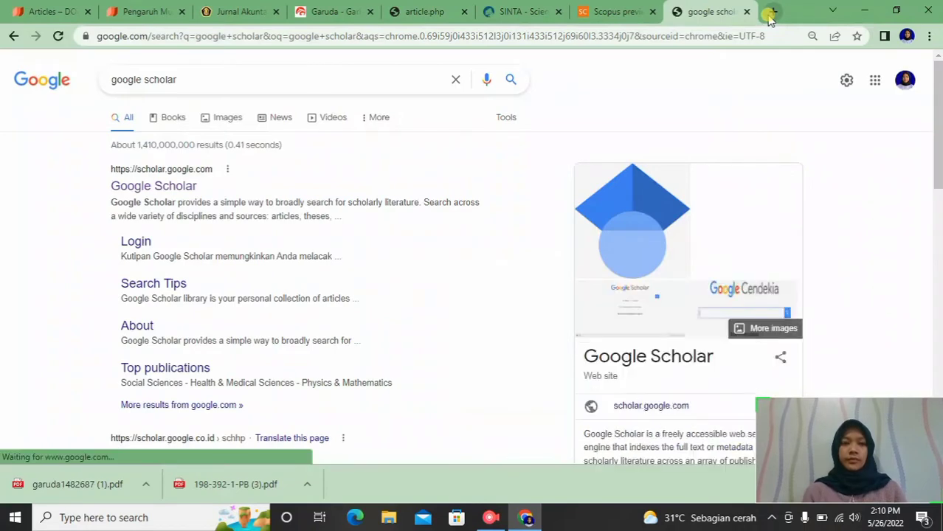
pyautogui.click(195, 182)
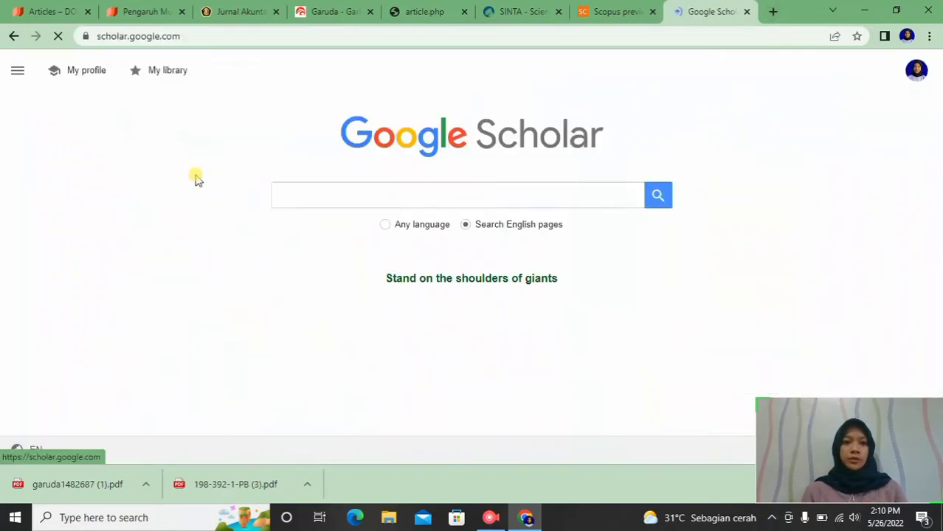
# - Copy the subject area "Business, Management and Accounting: Strategy and Management" from the Scopus journal page and search Google Scholar for it
pyautogui.click(626, 13)
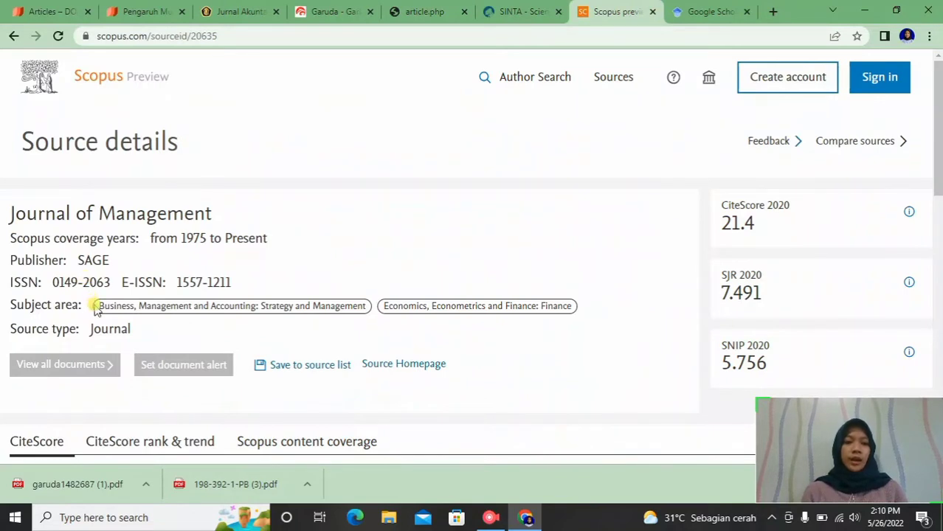
pyautogui.moveTo(94, 310); pyautogui.dragTo(361, 313)
pyautogui.hotkey('ctrl', 'c')
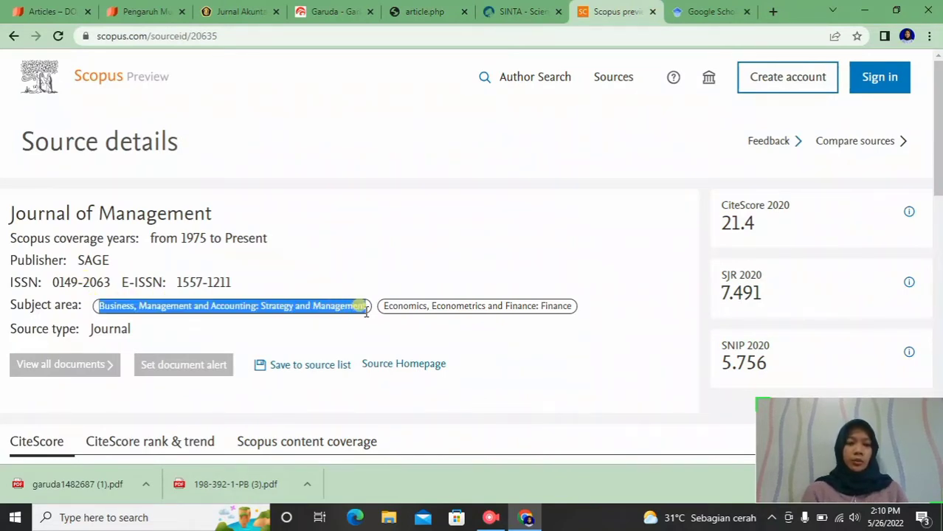
pyautogui.click(691, 14)
pyautogui.hotkey('ctrl', 'v')
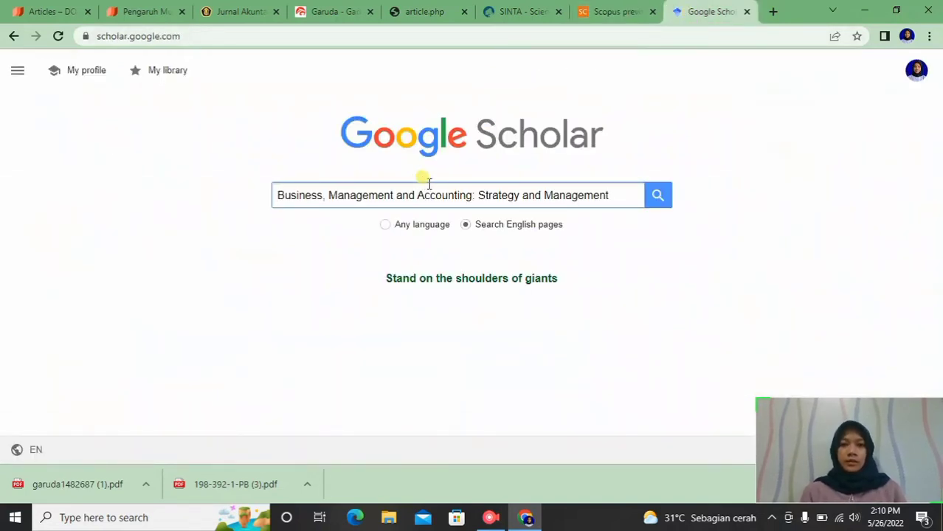
pyautogui.click(659, 200)
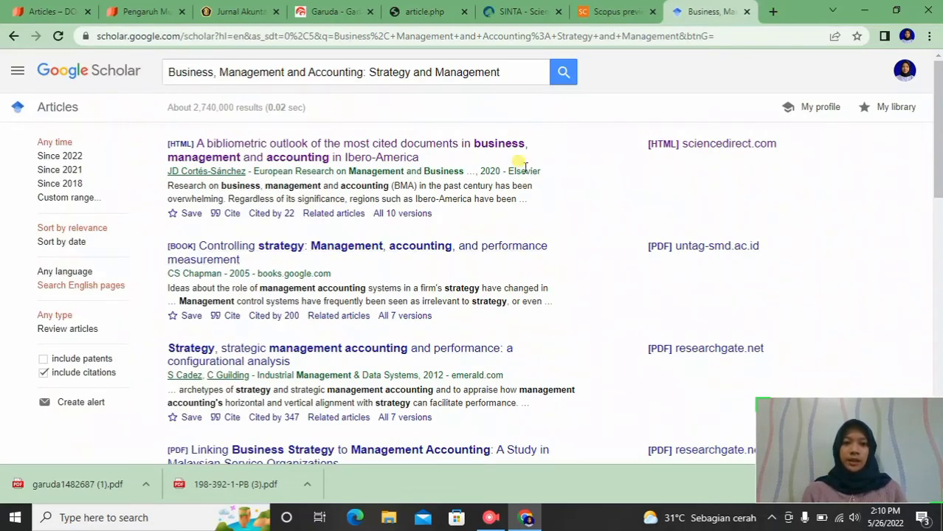
# - Open the article "A bibliometric outlook of the most cited documents..." on ScienceDirect, view its PDF and hide the article info
pyautogui.click(506, 151)
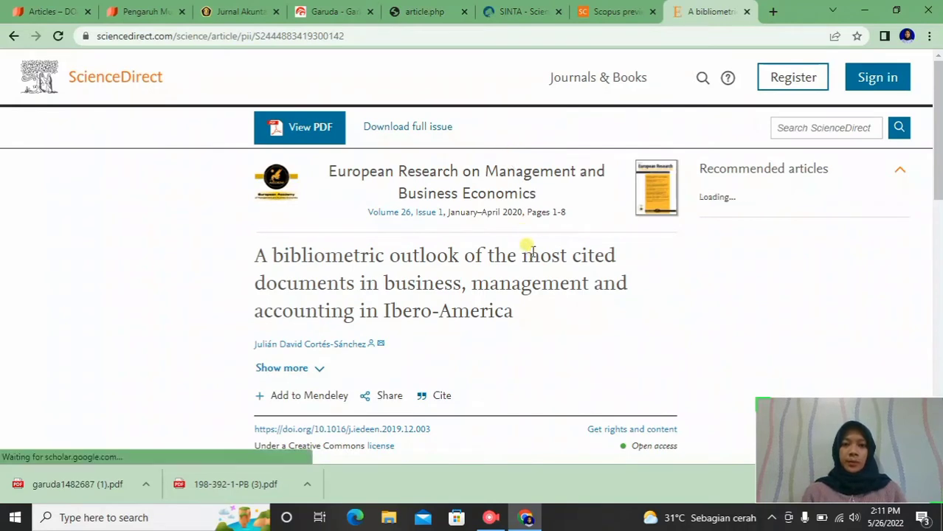
pyautogui.scroll(-4, 532, 251)
pyautogui.scroll(4, 534, 254)
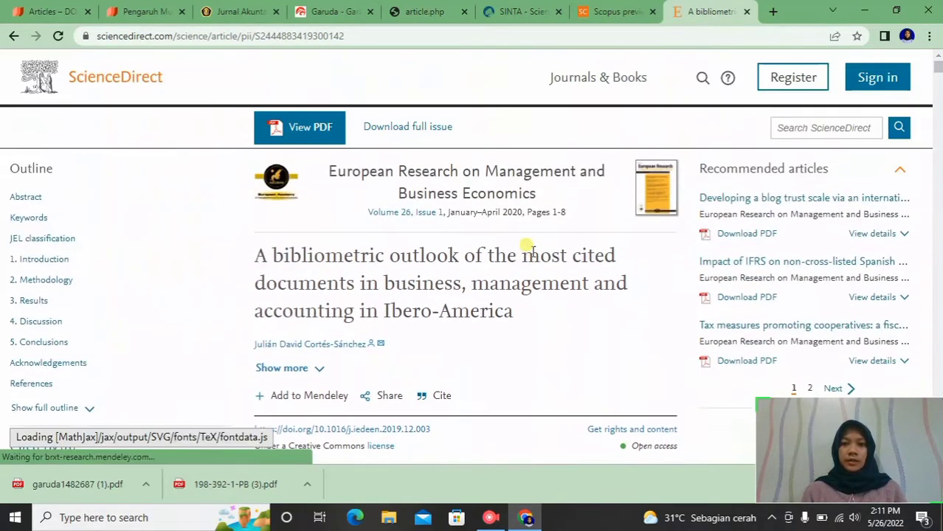
pyautogui.click(320, 129)
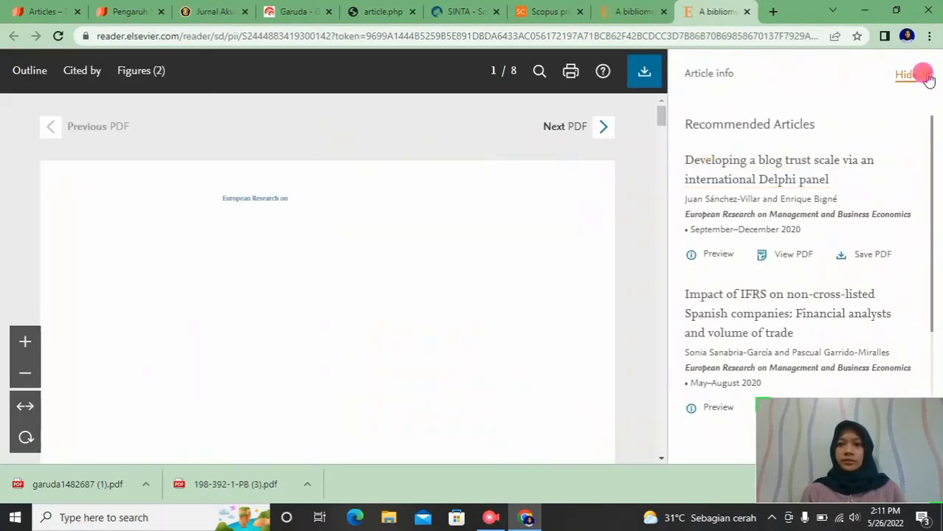
pyautogui.click(918, 74)
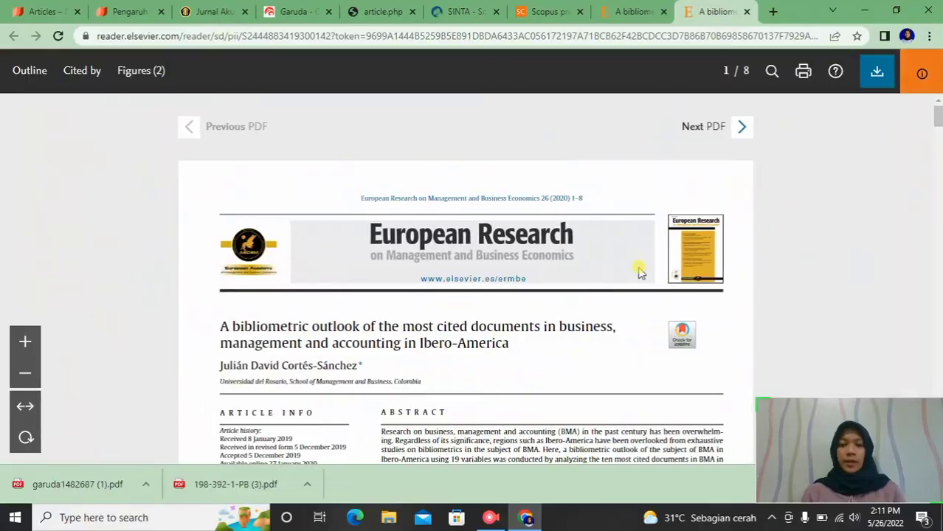
# - Skim through the article's PDF and download it
pyautogui.scroll(-10, 641, 273)
pyautogui.scroll(-10, 640, 273)
pyautogui.scroll(15, 640, 273)
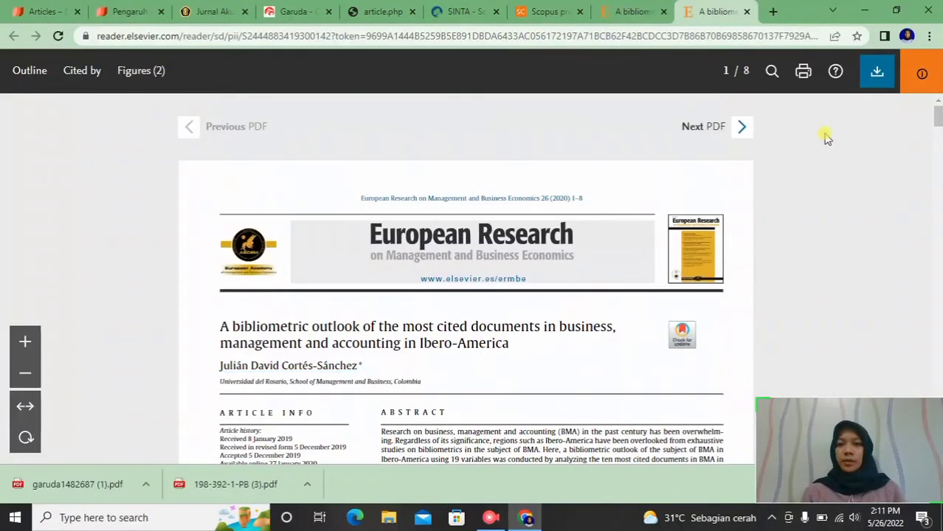
pyautogui.click(869, 85)
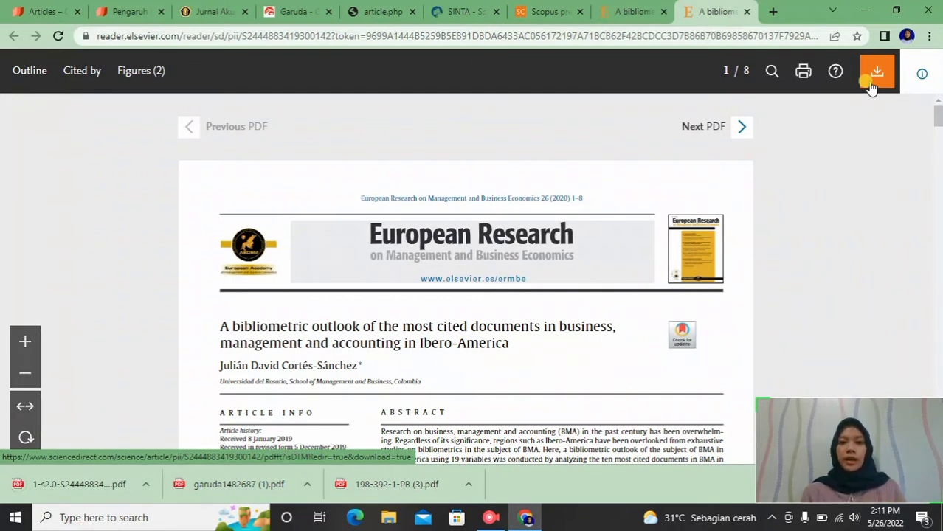
# - Open the Scimago journal rankings page at scimagojr.com in a new browser tab and skim the ranking table
pyautogui.click(774, 12)
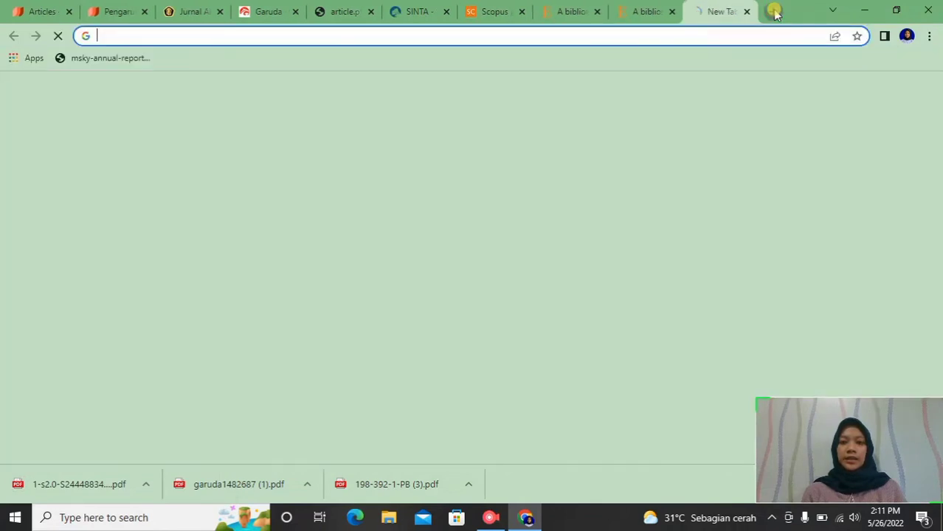
pyautogui.write('scimago')
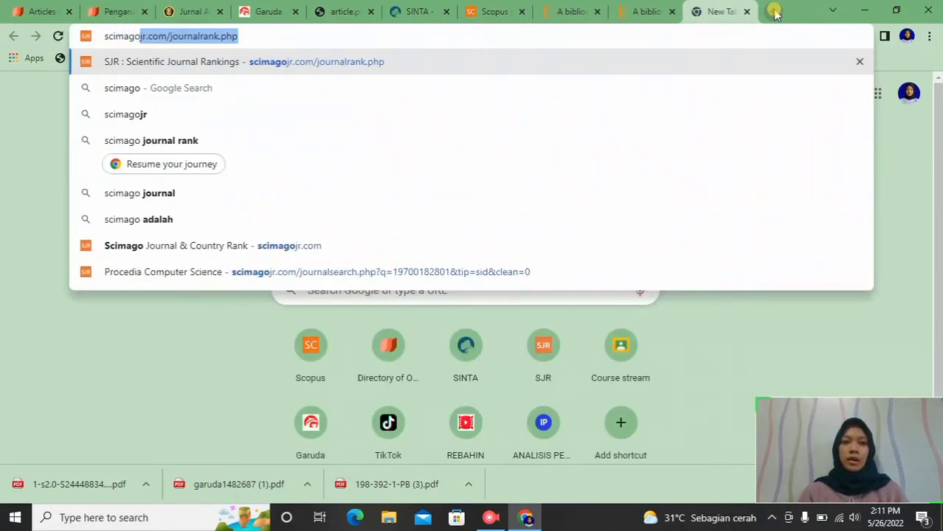
pyautogui.write('jr.co')
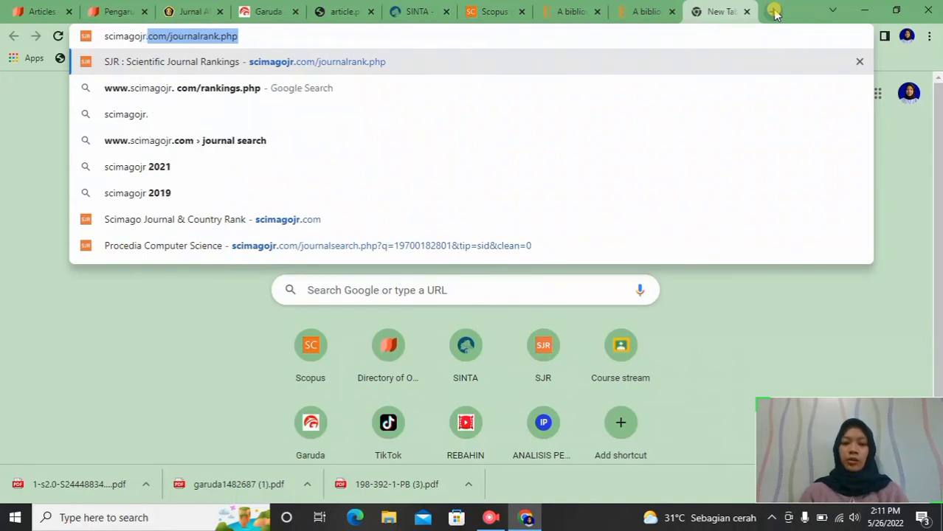
pyautogui.write('m')
pyautogui.press('Return')
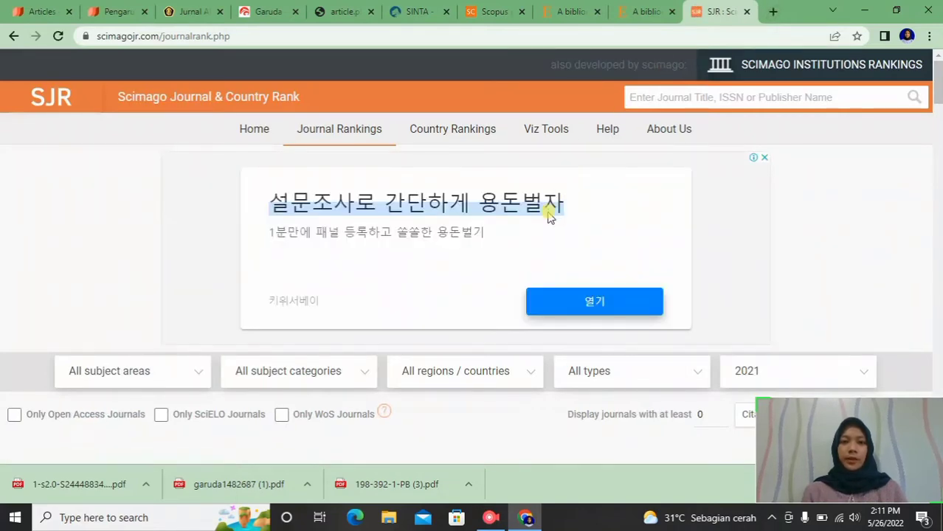
pyautogui.scroll(-1, 795, 249)
pyautogui.scroll(-4, 796, 249)
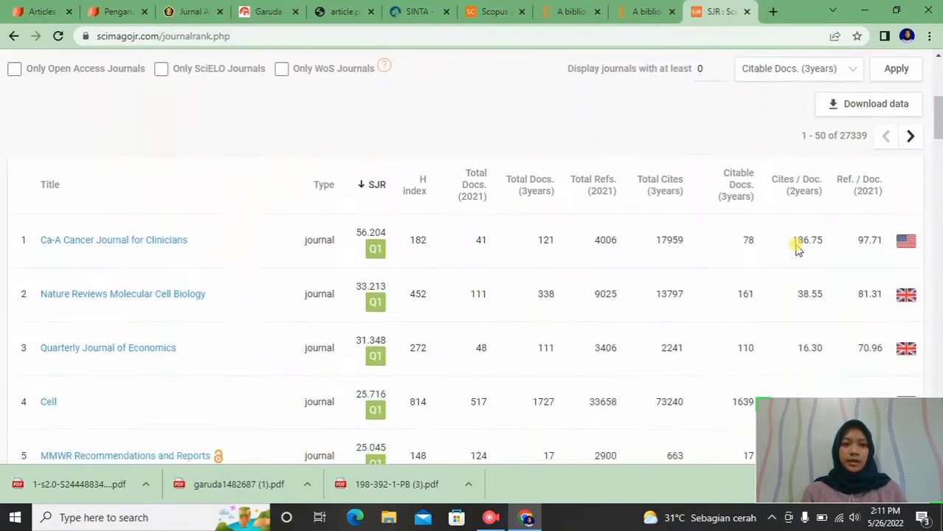
pyautogui.scroll(5, 795, 250)
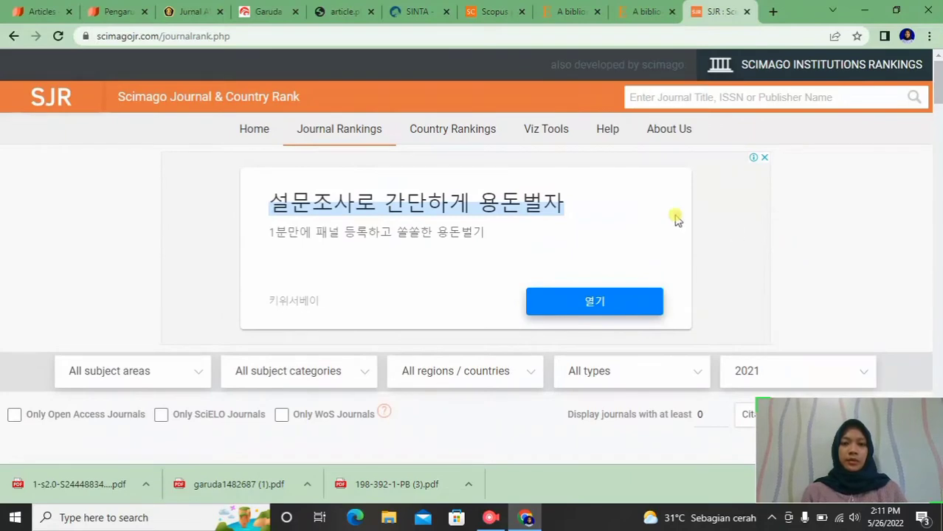
# - Copy the title "Journal of Management" from the Scopus source page and search Scimago for it
pyautogui.click(774, 98)
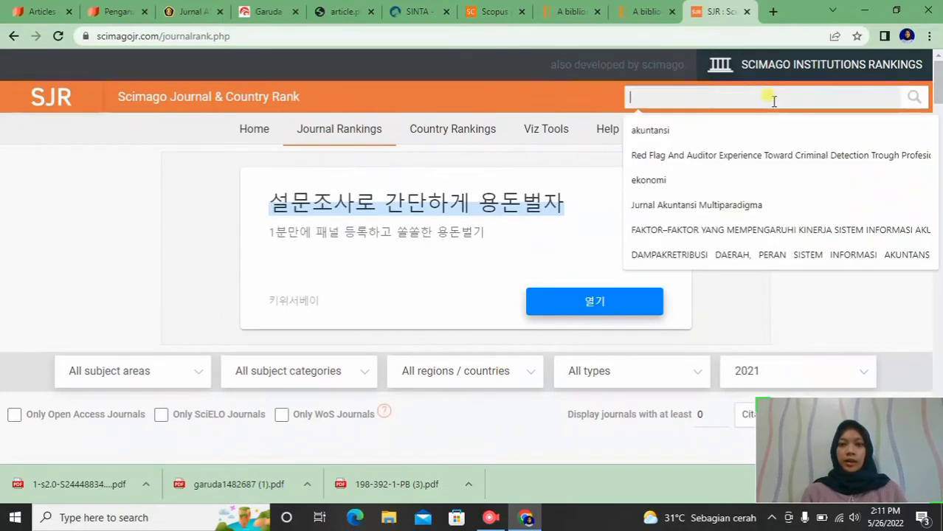
pyautogui.click(517, 10)
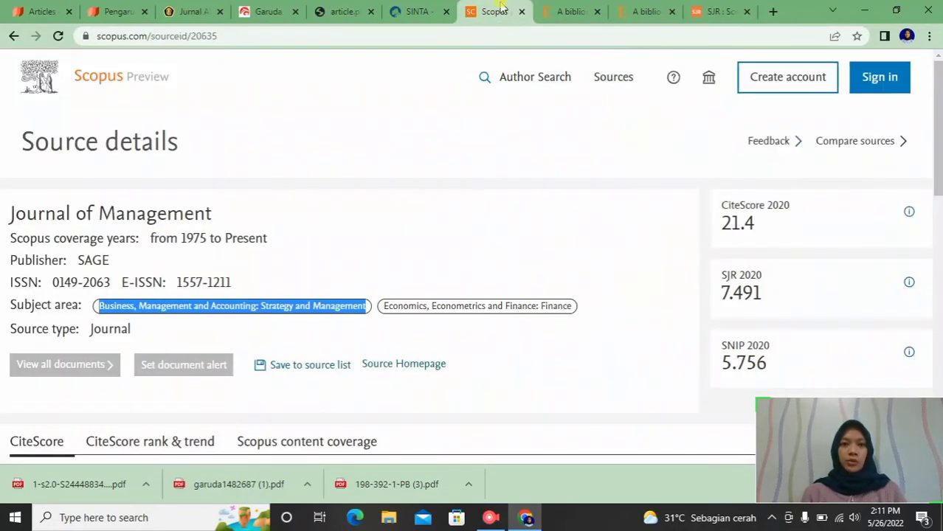
pyautogui.click(7, 216)
pyautogui.moveTo(7, 216); pyautogui.dragTo(216, 214)
pyautogui.hotkey('ctrl', 'c')
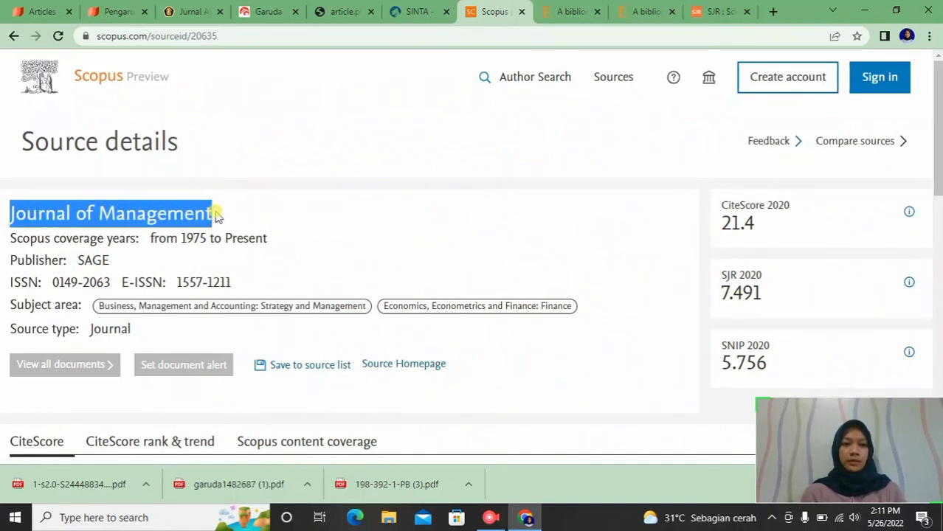
pyautogui.click(697, 11)
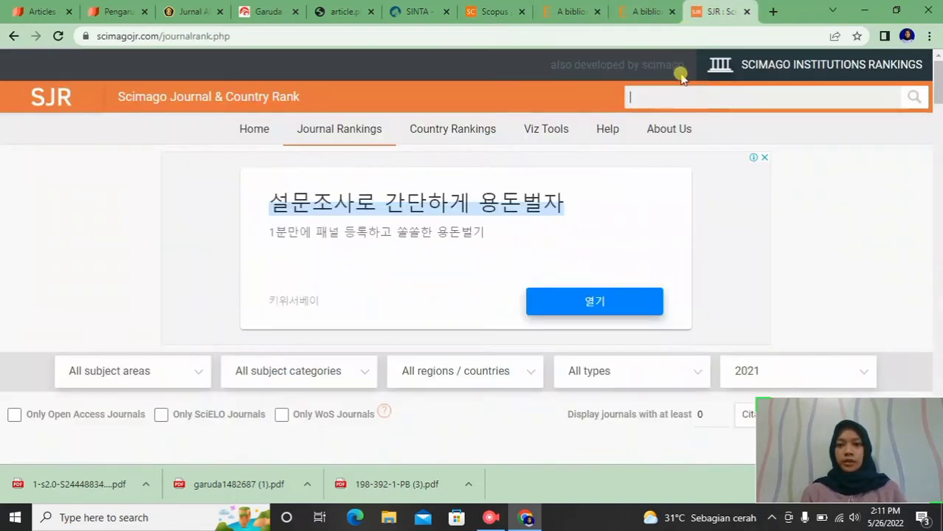
pyautogui.hotkey('ctrl', 'v')
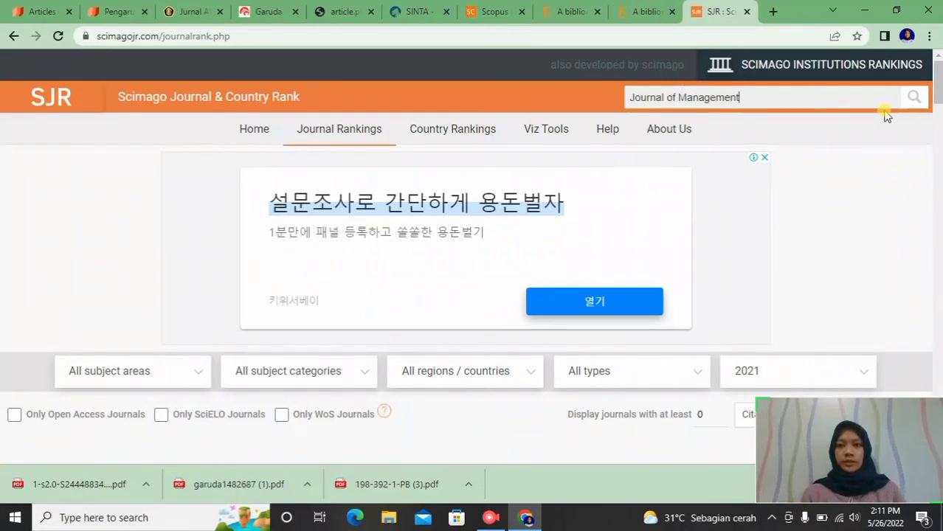
pyautogui.click(913, 98)
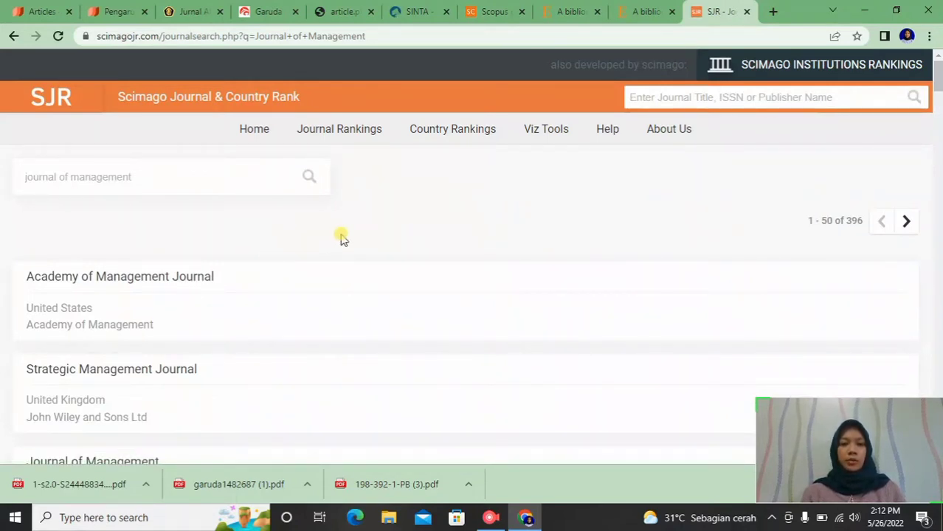
# - Check the journal's publisher on the Scopus page and open the matching SAGE "Journal of Management" entry in the Scimago results
pyautogui.scroll(-3, 341, 237)
pyautogui.scroll(3, 341, 238)
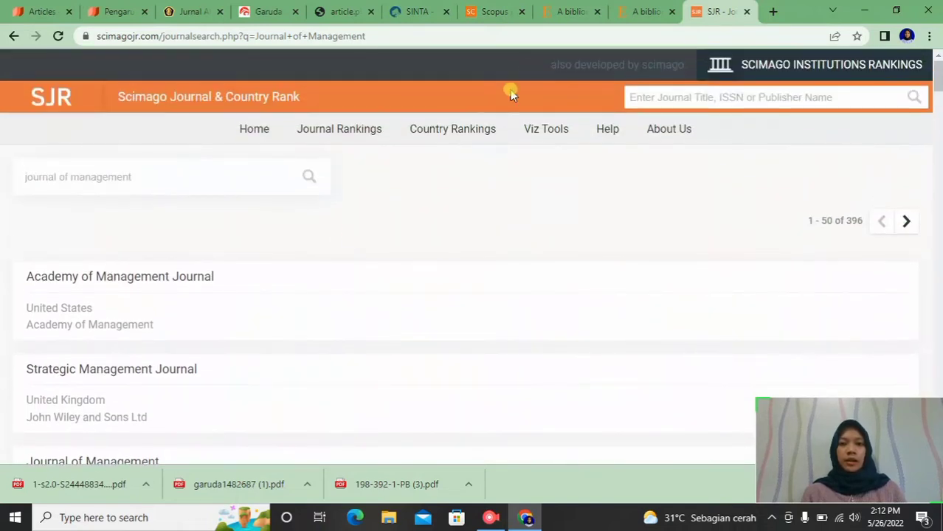
pyautogui.click(494, 11)
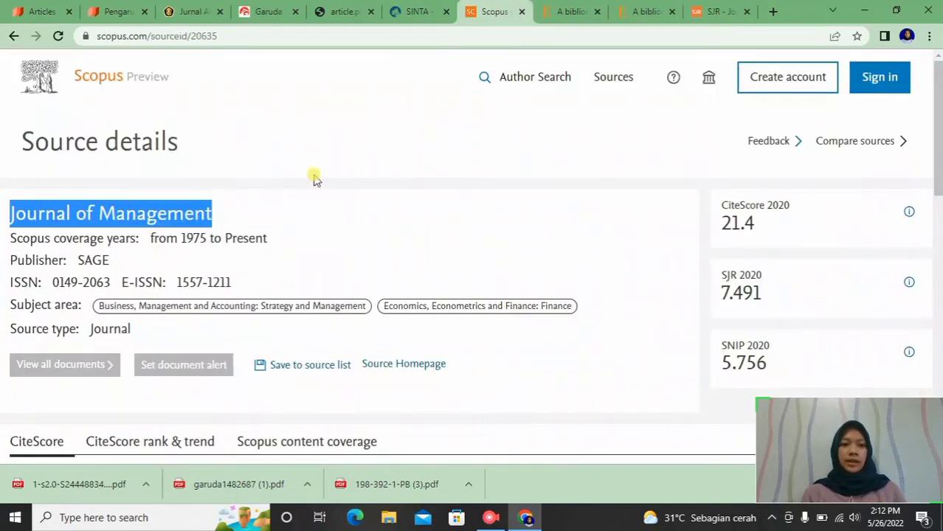
pyautogui.click(148, 252)
pyautogui.moveTo(9, 264); pyautogui.dragTo(124, 270)
pyautogui.click(215, 251)
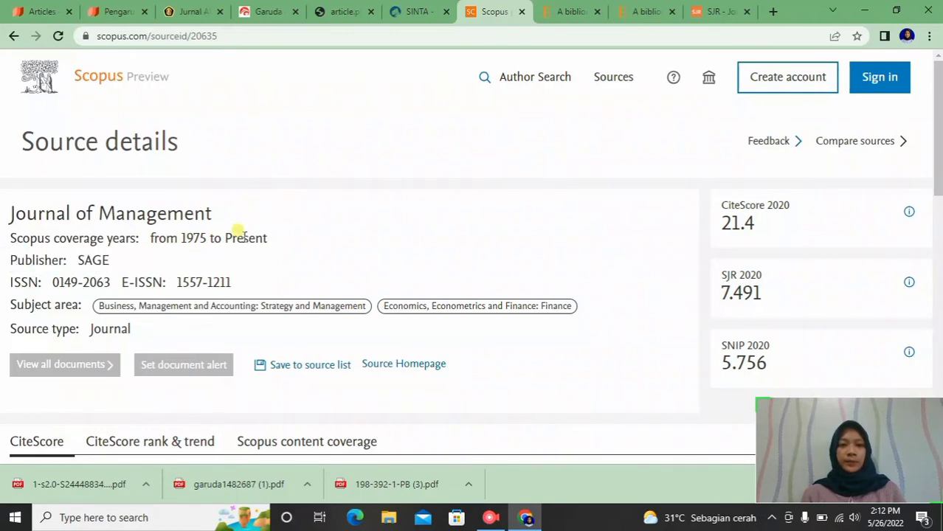
pyautogui.click(720, 11)
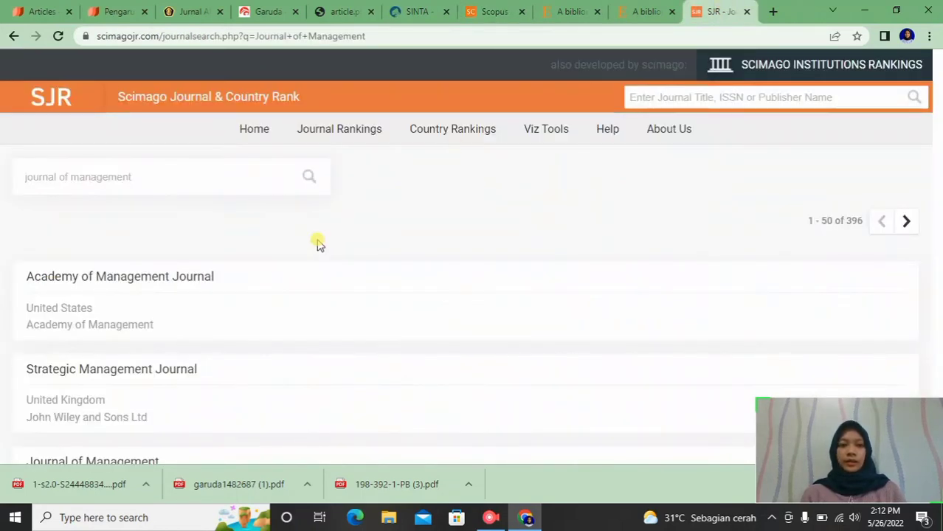
pyautogui.scroll(-3, 316, 242)
pyautogui.scroll(1, 317, 245)
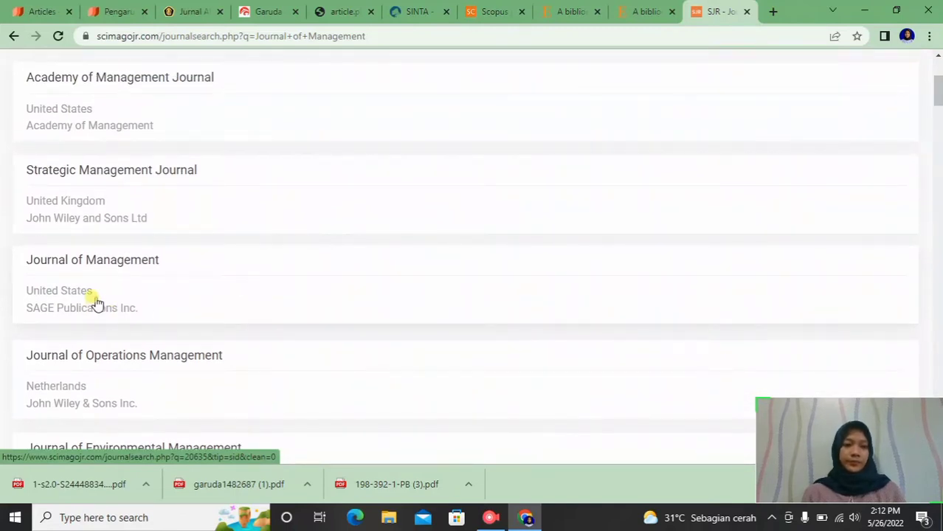
pyautogui.click(138, 288)
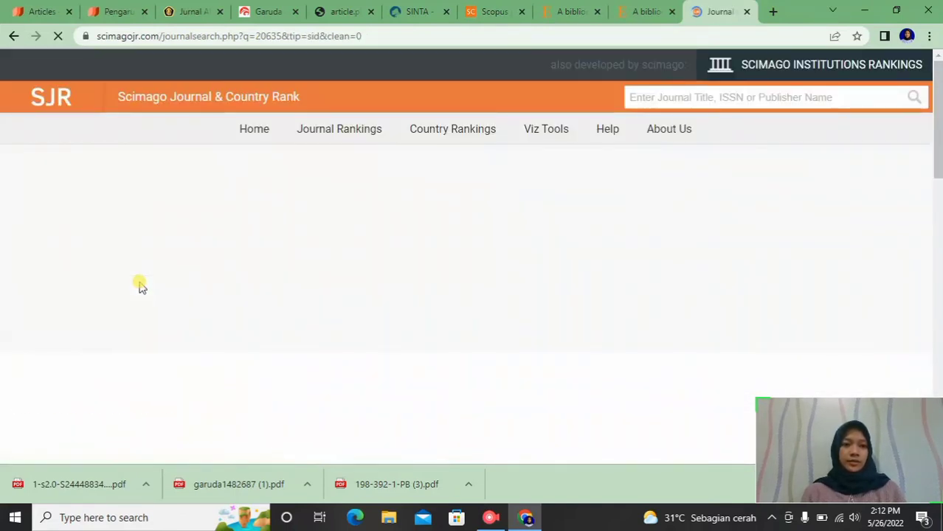
# - Compare the publisher, subject area and ISSN of Journal of Management between its Scimago and Scopus pages
pyautogui.scroll(-4, 140, 285)
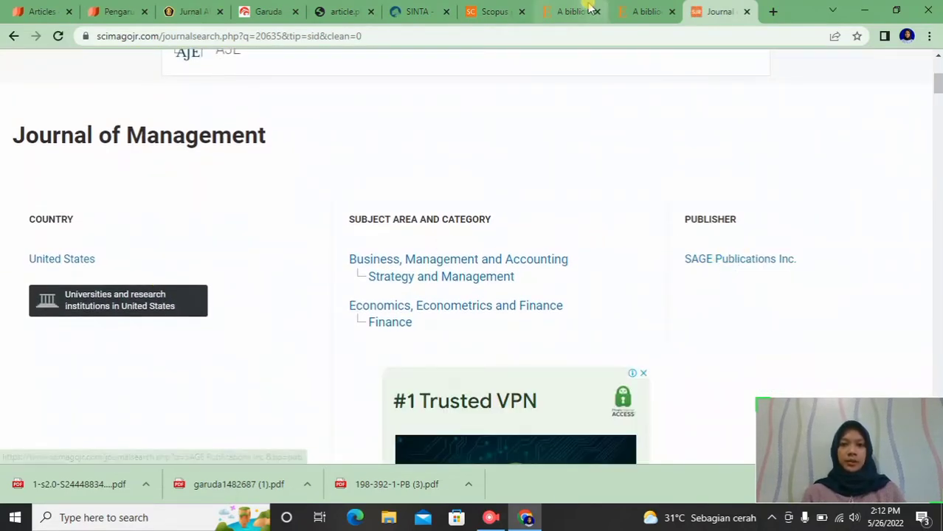
pyautogui.click(478, 7)
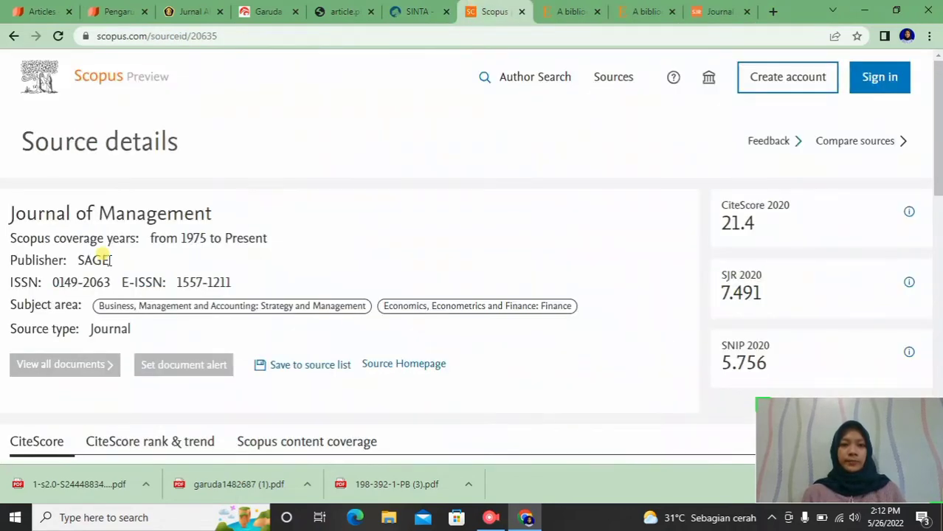
pyautogui.click(703, 9)
pyautogui.scroll(-5, 589, 273)
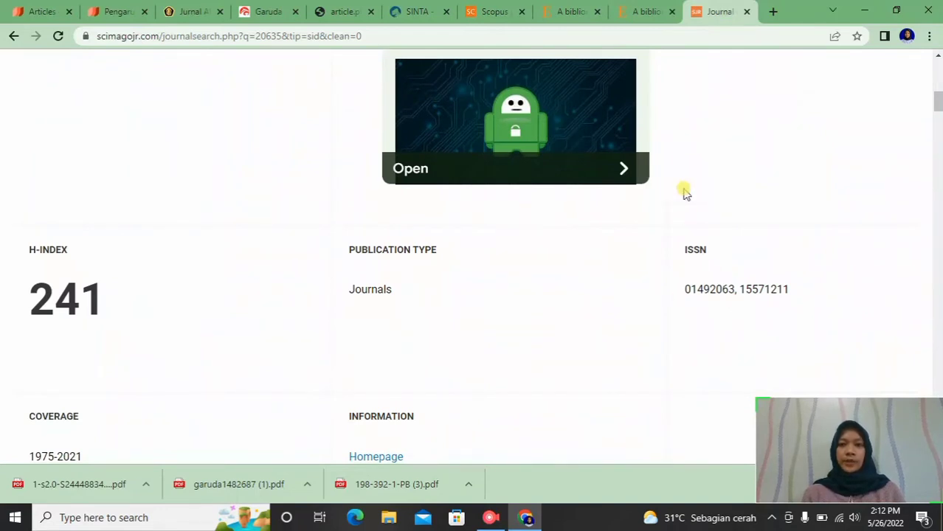
pyautogui.click(494, 13)
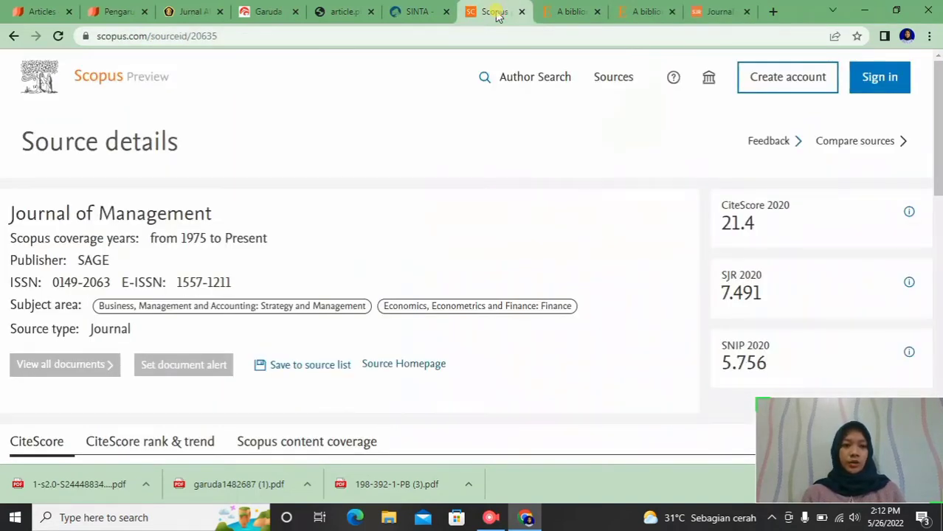
pyautogui.click(716, 12)
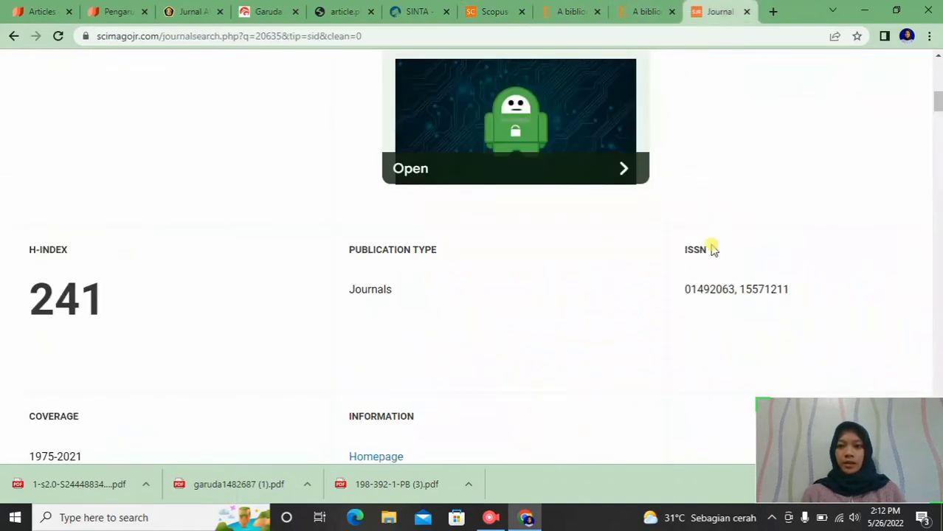
pyautogui.click(495, 15)
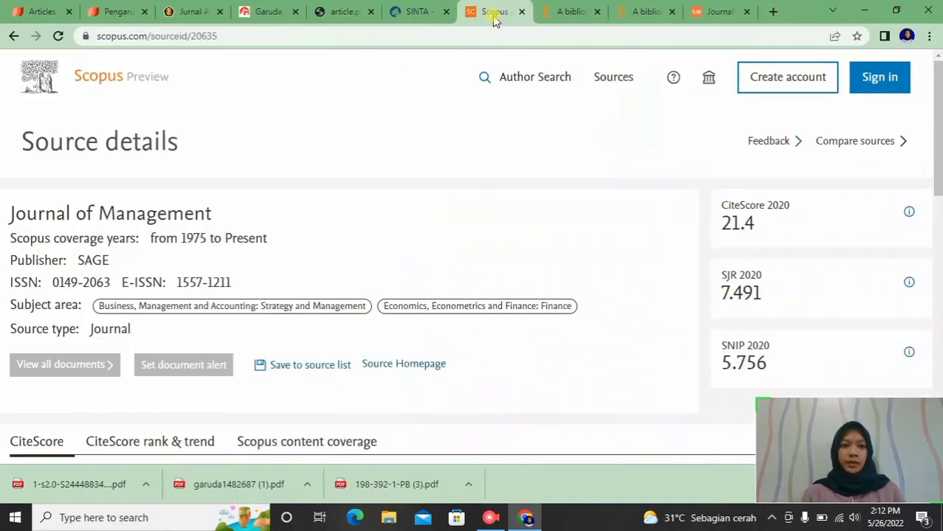
pyautogui.click(712, 12)
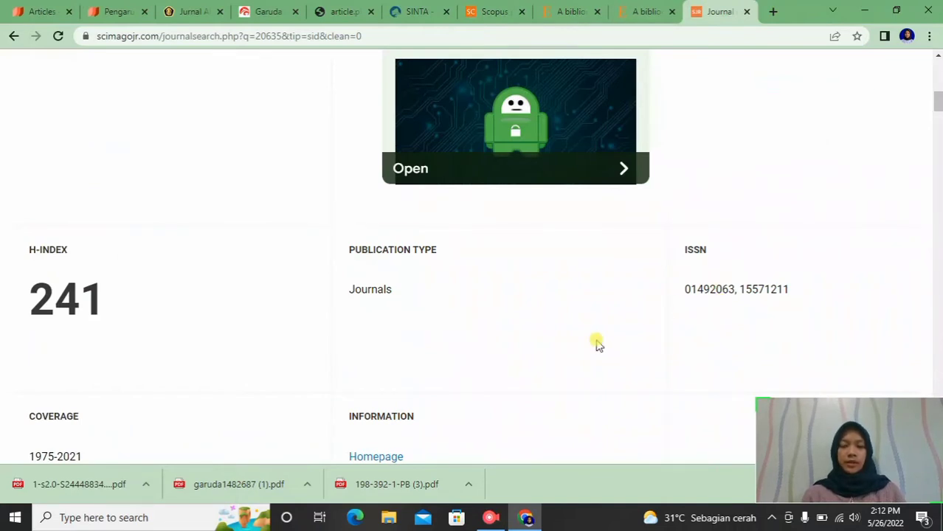
# - Review the scope description and examine the Quartiles chart for Finance and Strategy and Management on the Scimago page
pyautogui.scroll(1, 598, 344)
pyautogui.scroll(5, 597, 344)
pyautogui.scroll(-9, 598, 344)
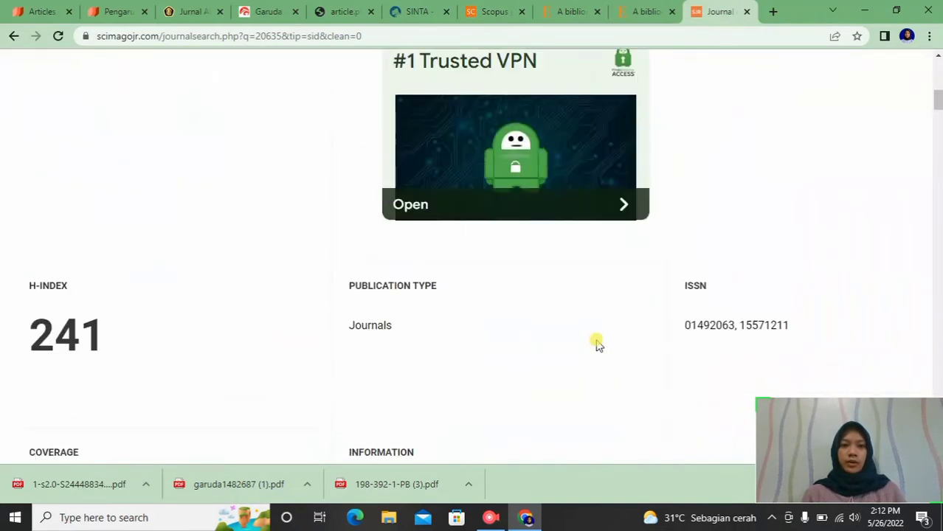
pyautogui.scroll(-10, 598, 345)
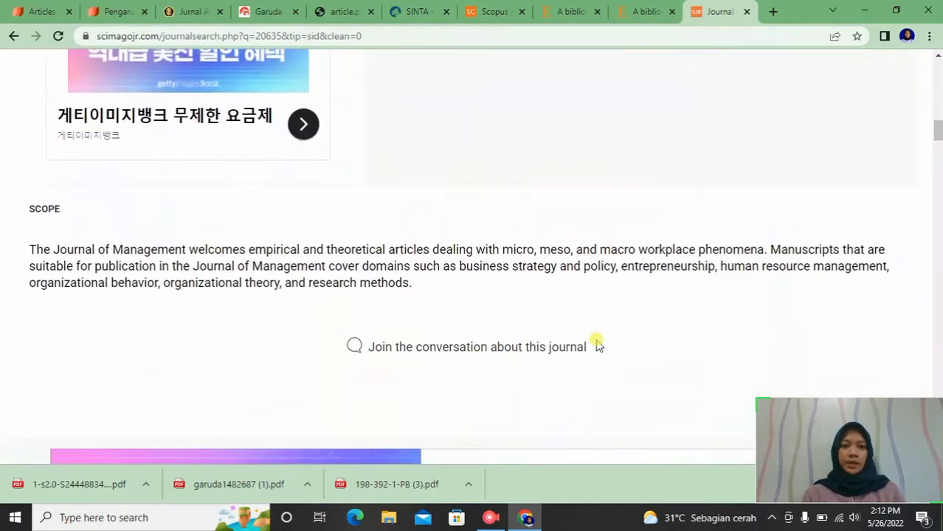
pyautogui.scroll(-4, 598, 344)
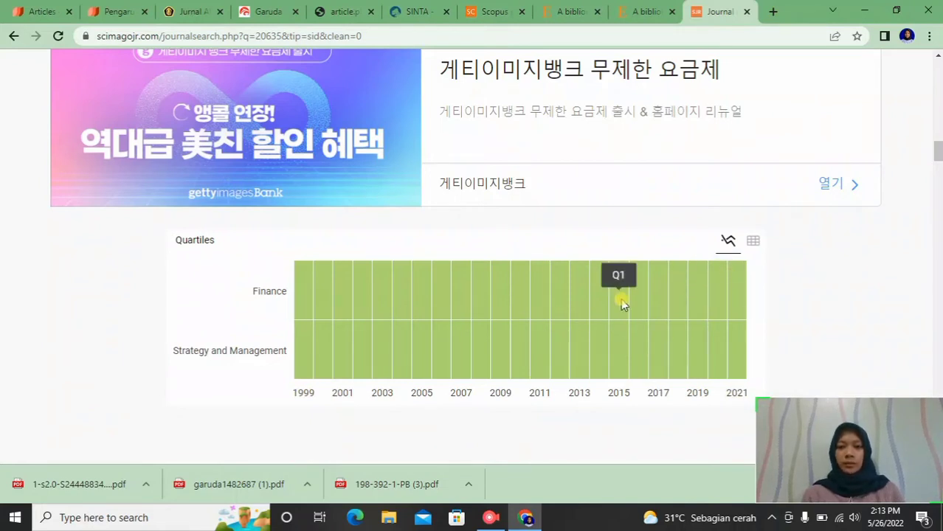
# - Examine the similar journals, the SJR and citation charts, and the best-quartile widget for Journal of Management
pyautogui.scroll(-3, 620, 298)
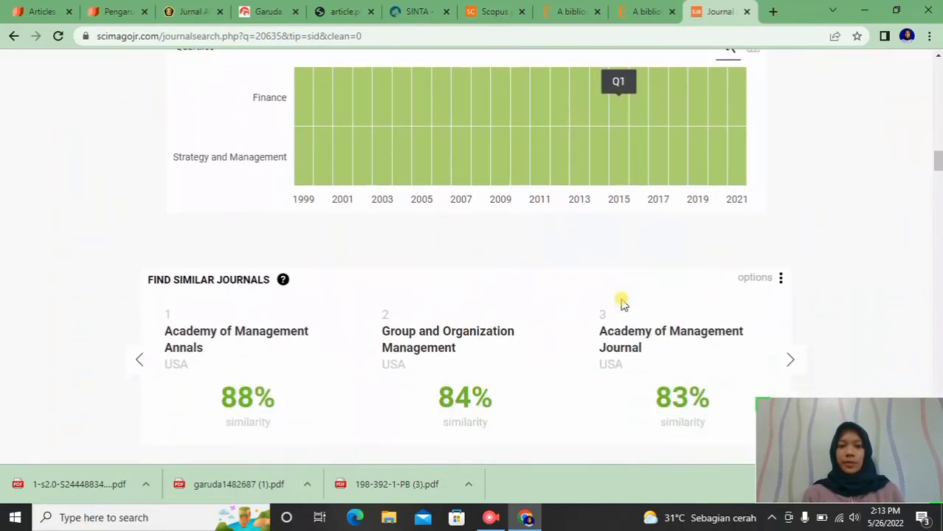
pyautogui.scroll(-9, 622, 303)
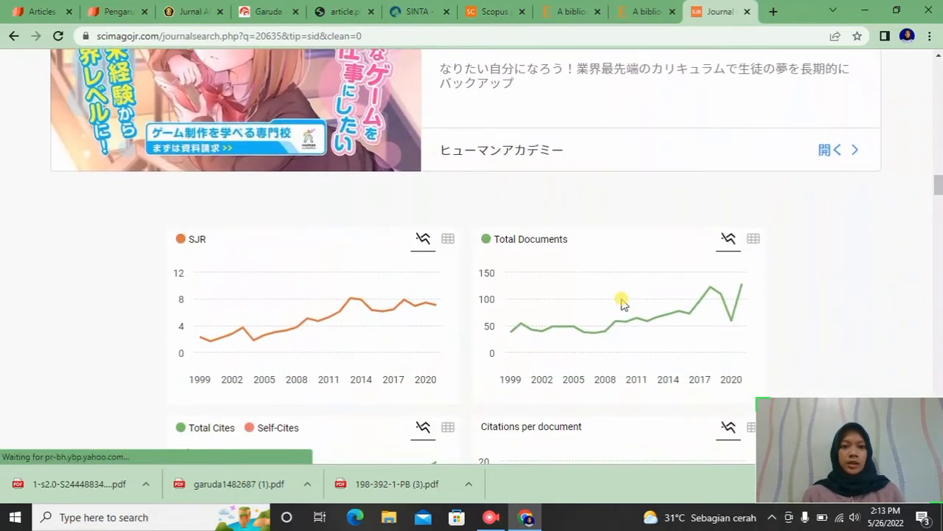
pyautogui.scroll(1, 622, 302)
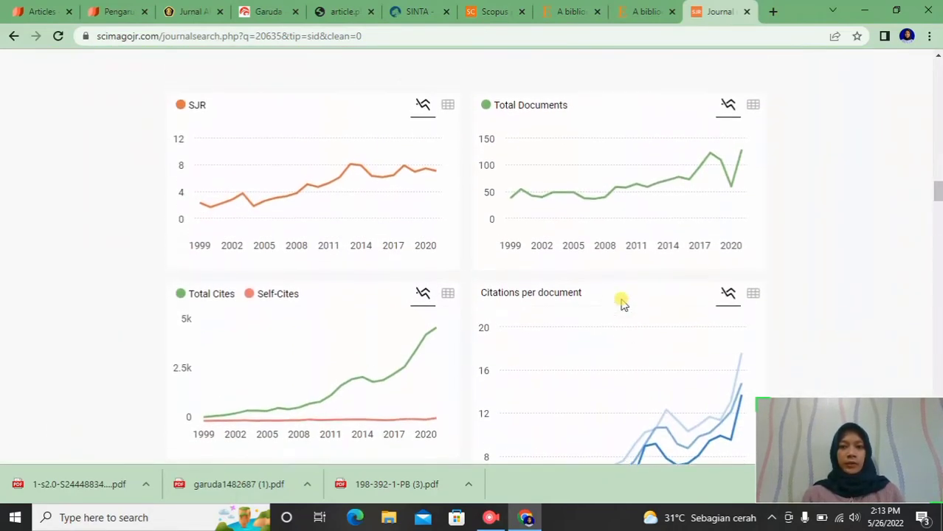
pyautogui.scroll(-1, 621, 303)
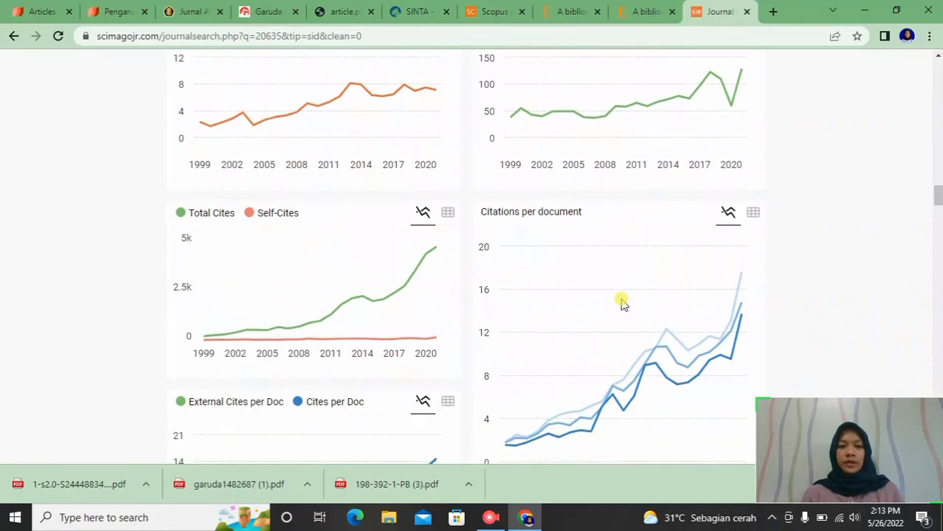
pyautogui.scroll(-4, 622, 302)
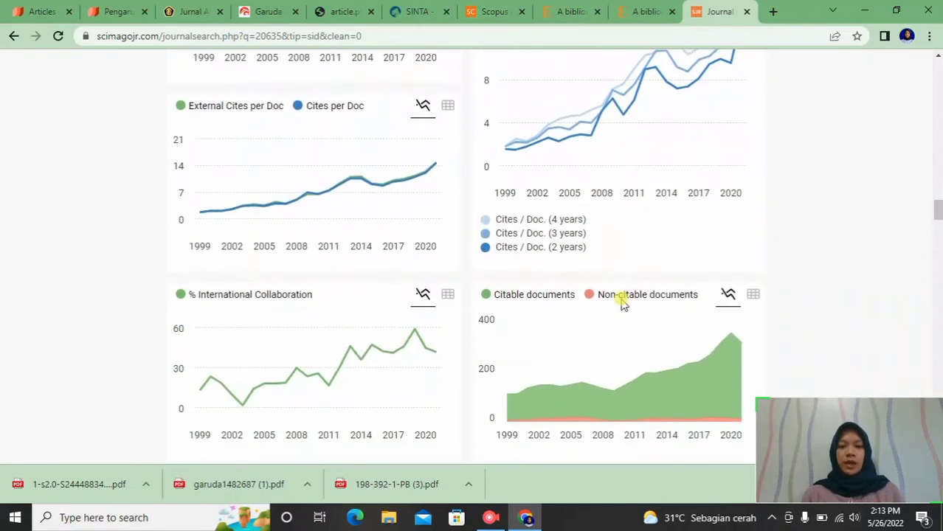
pyautogui.scroll(-1, 622, 299)
pyautogui.scroll(-4, 622, 299)
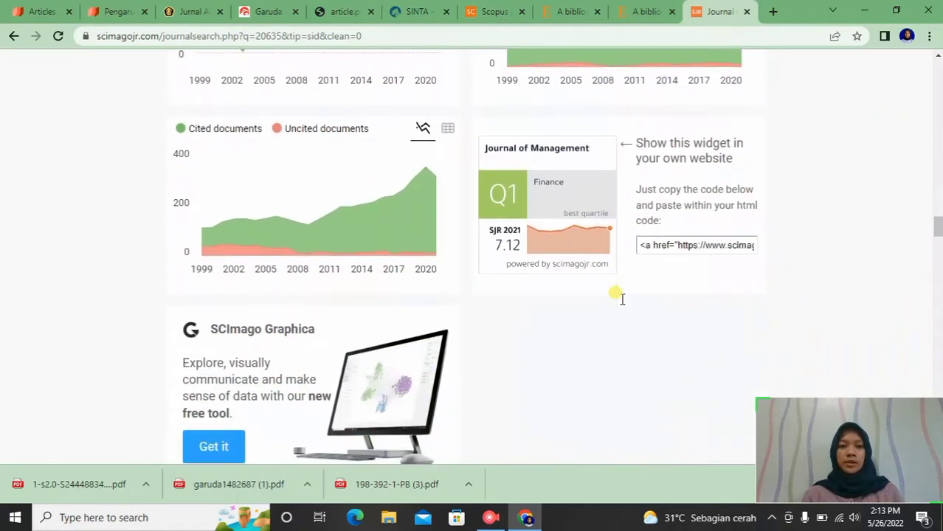
pyautogui.scroll(2, 622, 298)
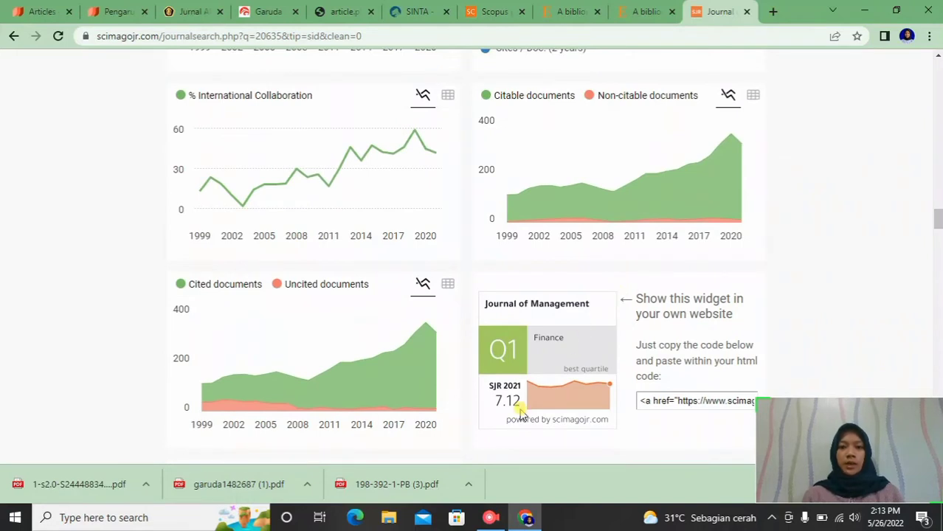
# - Review the cited and uncited documents chart, then return to the beginning of the Journal of Management page
pyautogui.scroll(-2, 520, 414)
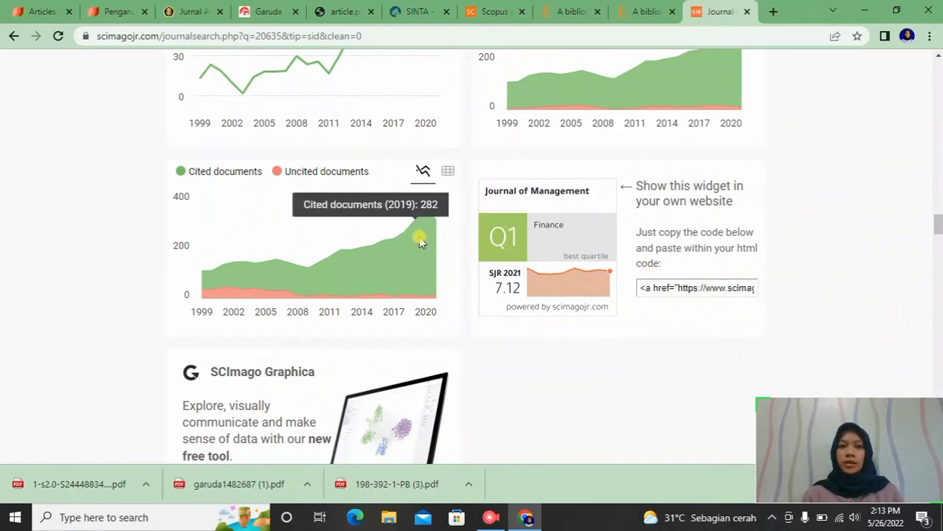
pyautogui.scroll(20, 475, 306)
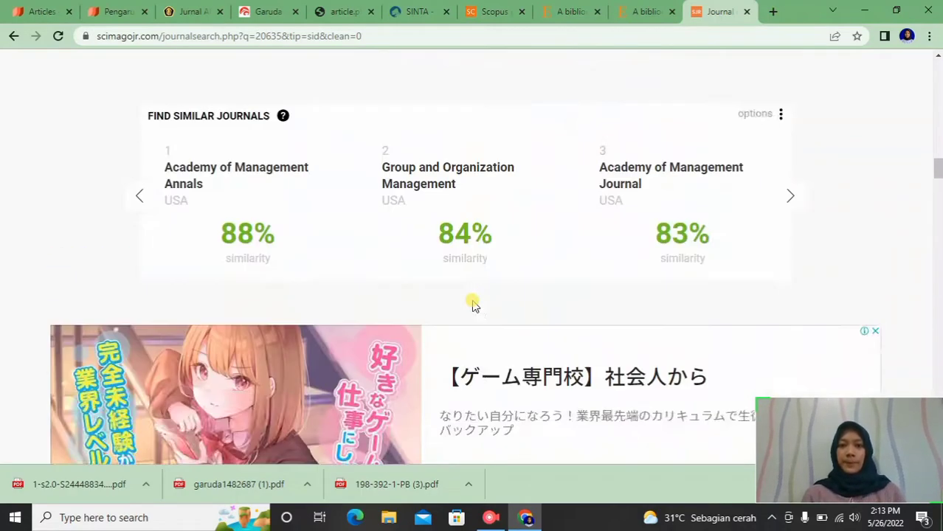
pyautogui.scroll(10, 474, 306)
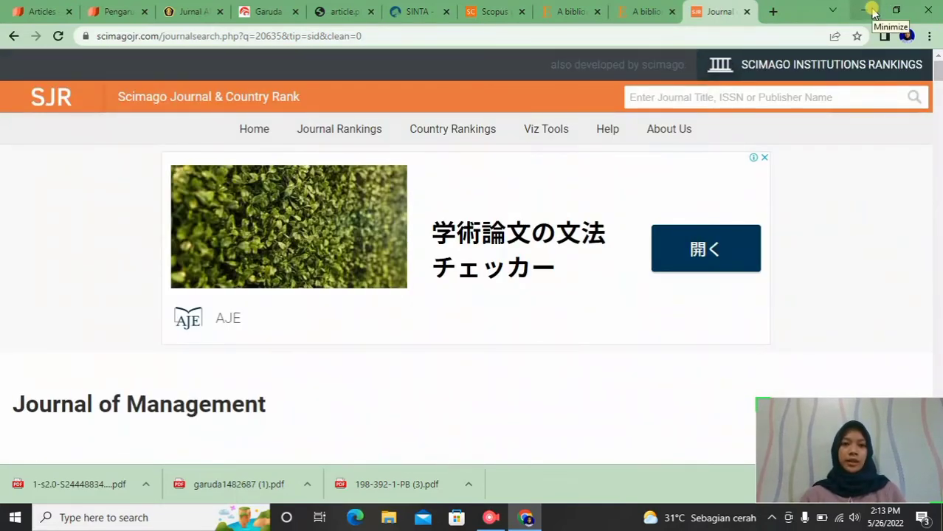
# - Switch to Mendeley Desktop, sign in with the account password, and dismiss the welcome window
pyautogui.click(864, 10)
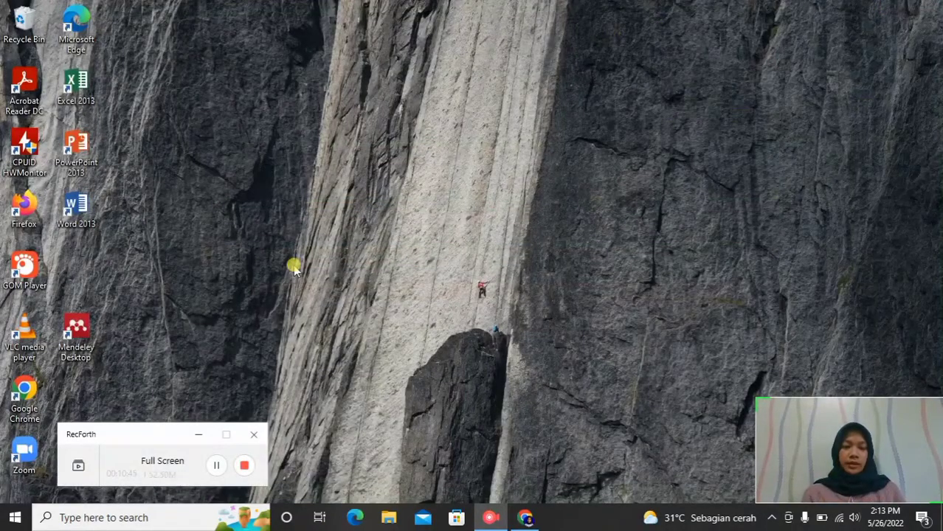
pyautogui.click(98, 341)
pyautogui.click(99, 341)
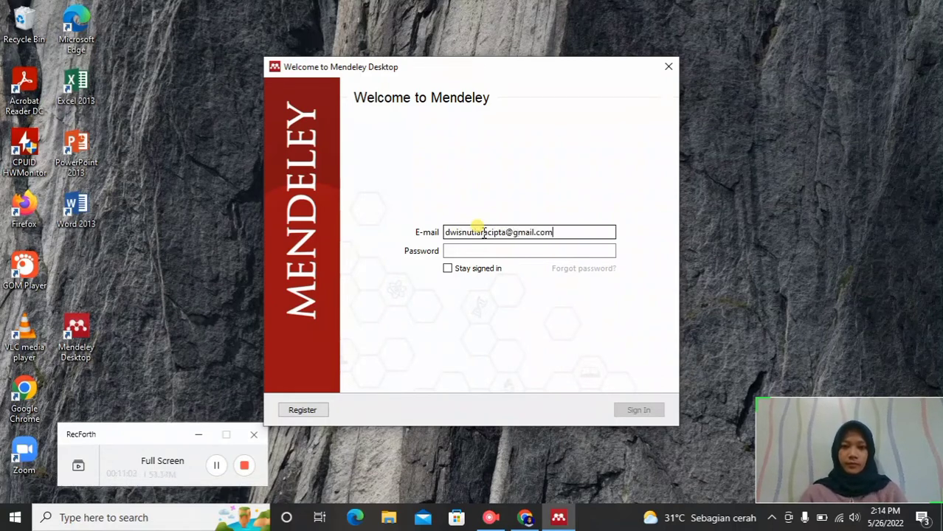
pyautogui.click(480, 248)
pyautogui.write('••')
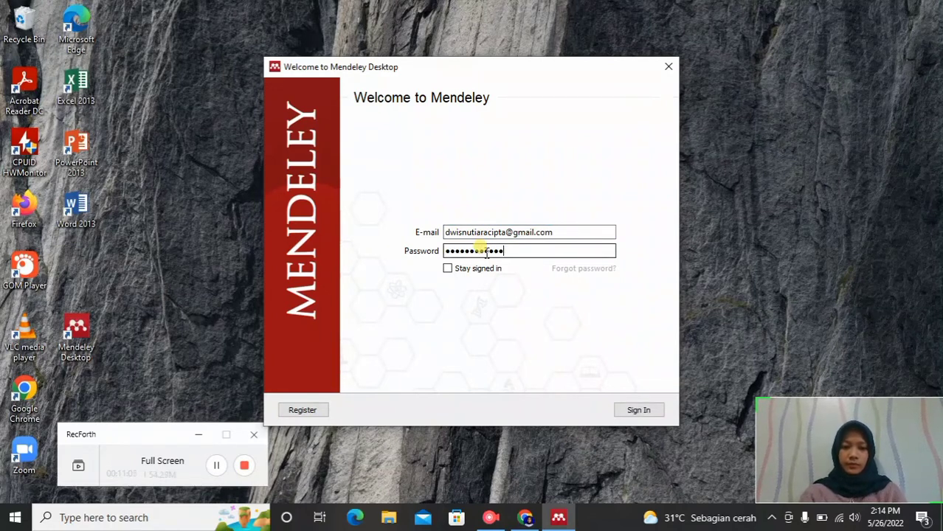
pyautogui.press('Return')
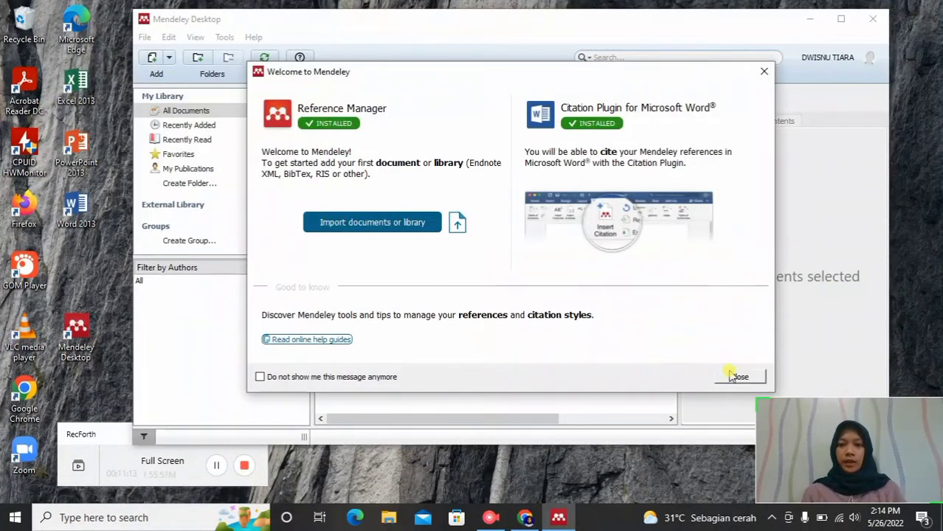
pyautogui.click(732, 376)
pyautogui.click(457, 82)
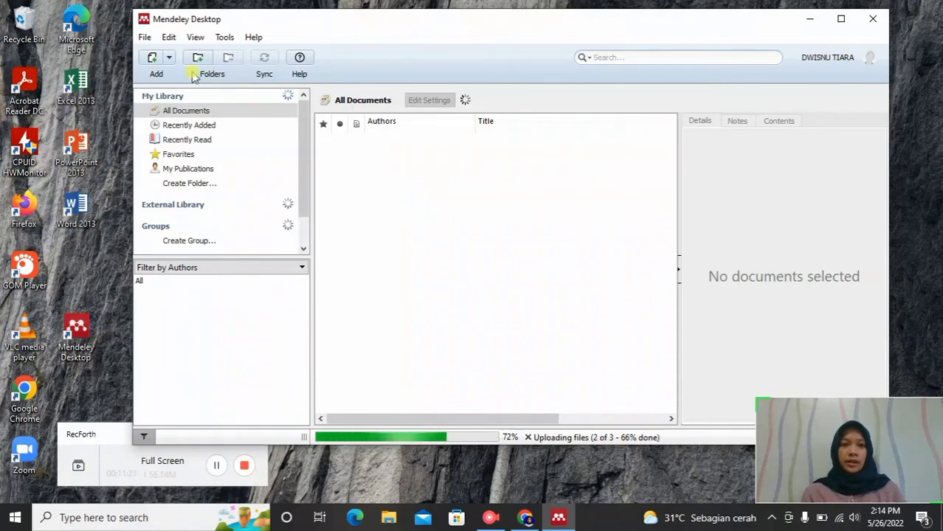
pyautogui.click(152, 59)
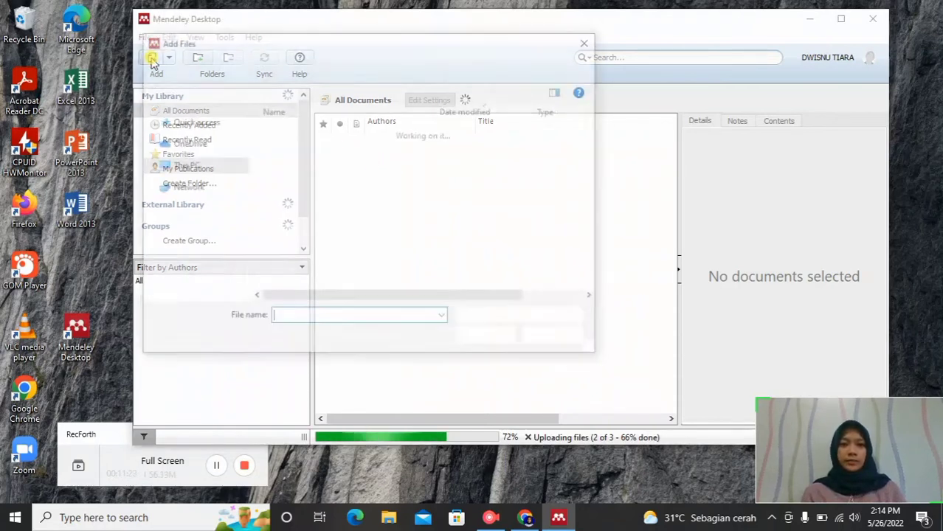
pyautogui.click(194, 127)
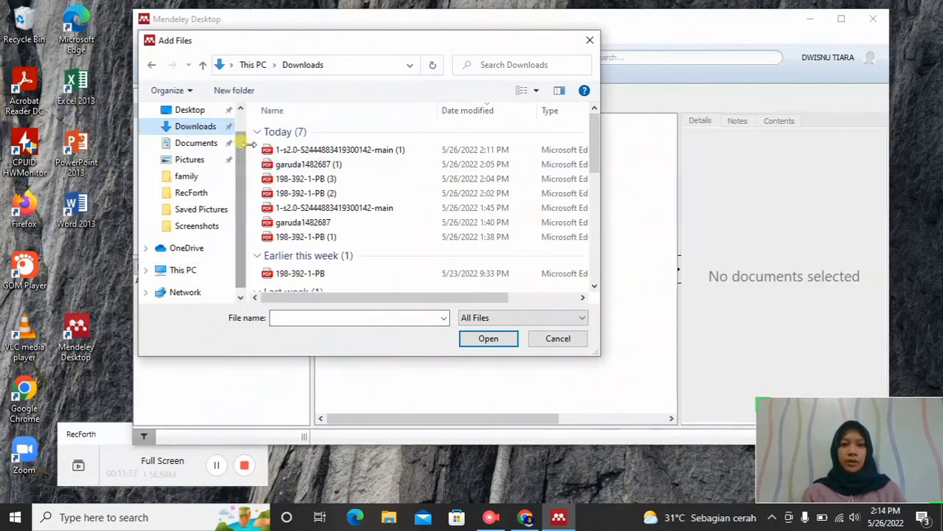
pyautogui.moveTo(253, 146); pyautogui.dragTo(281, 187)
pyautogui.click(495, 339)
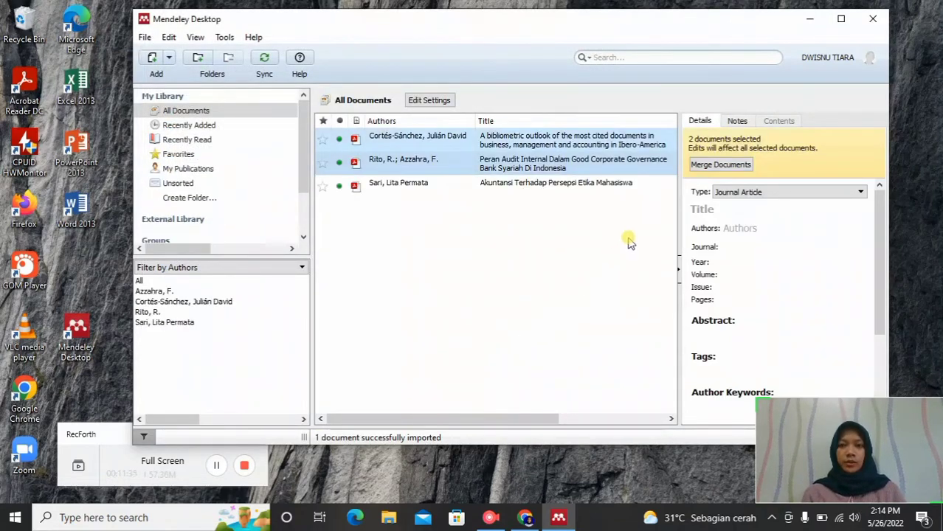
# - Review the bibliographic details of each of the three imported articles, ending on the Ibero-America bibliometric paper
pyautogui.click(563, 142)
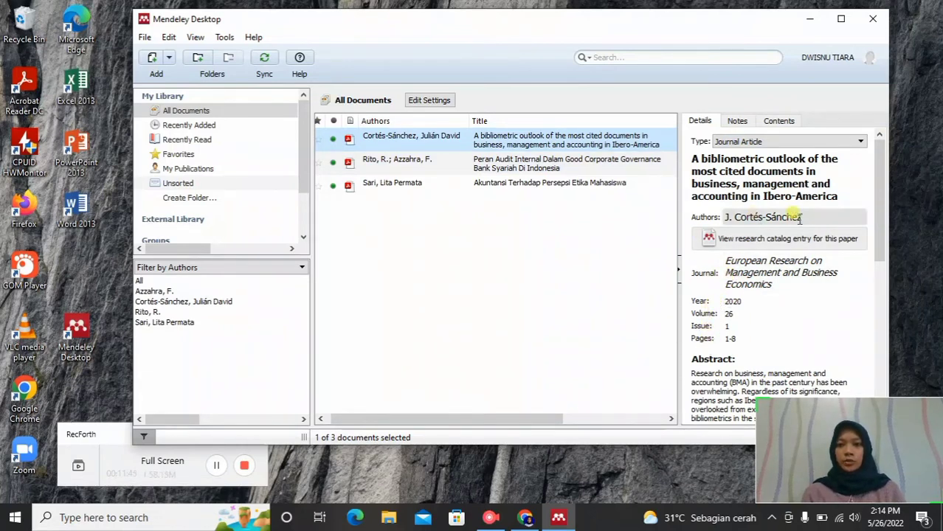
pyautogui.moveTo(879, 232); pyautogui.dragTo(881, 177)
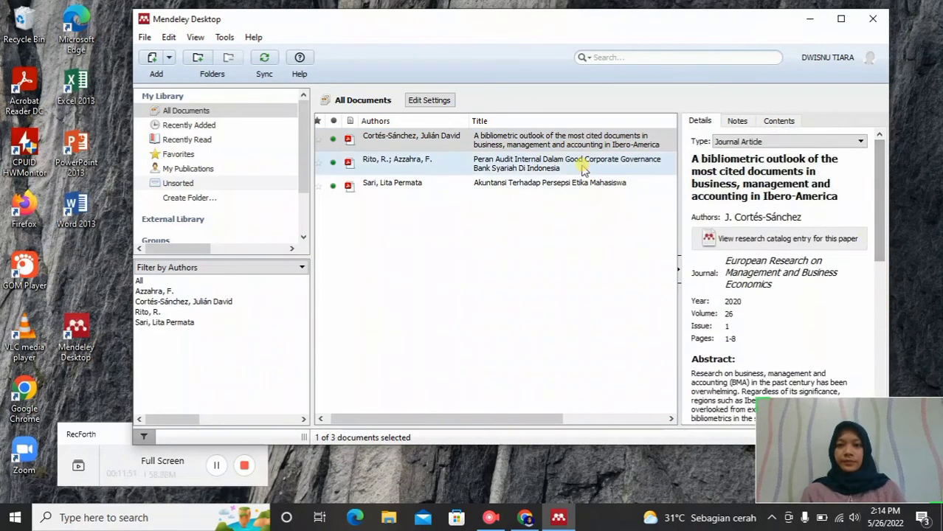
pyautogui.click(541, 164)
pyautogui.click(539, 185)
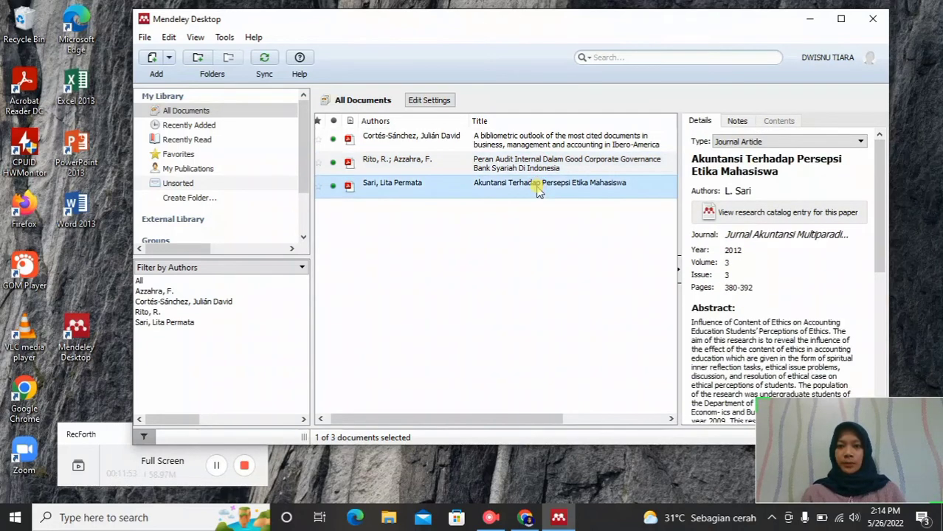
pyautogui.click(548, 146)
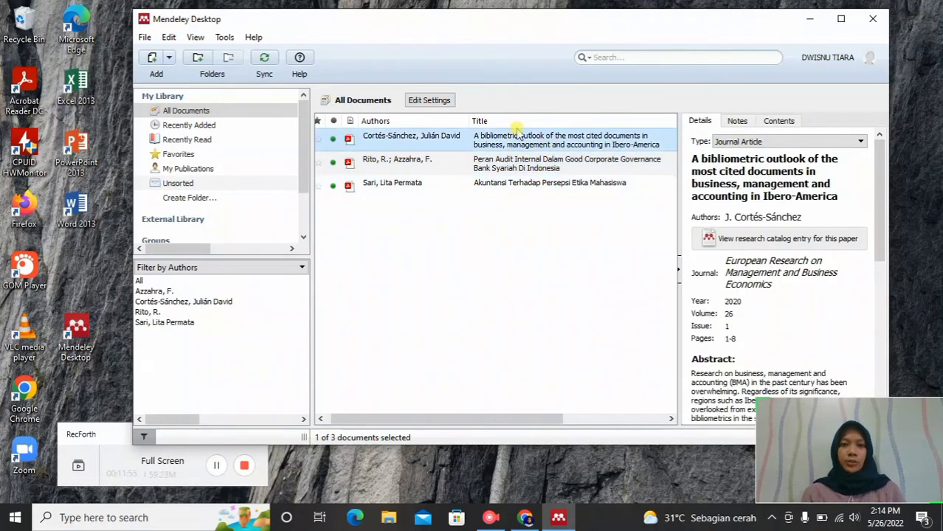
pyautogui.click(521, 30)
pyautogui.moveTo(521, 31); pyautogui.dragTo(518, 29)
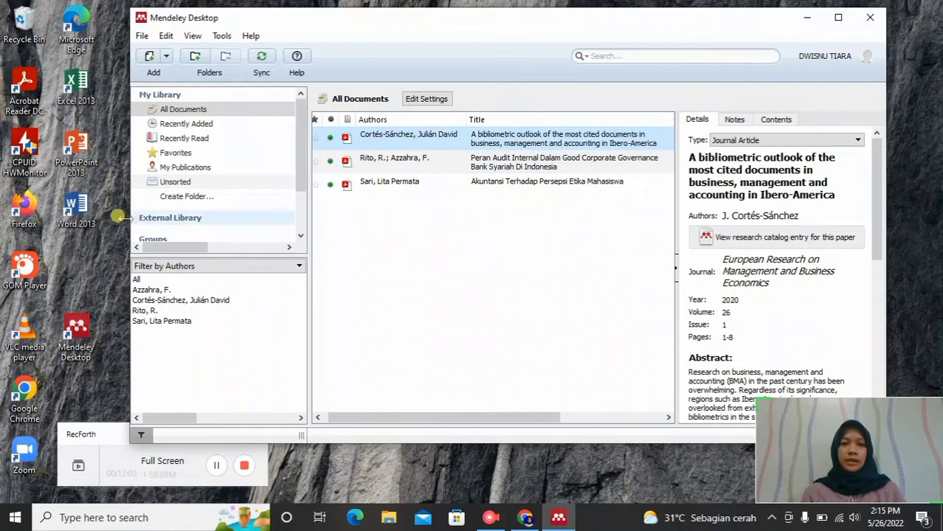
# - Create a blank document in Word with No Spacing style, 1.5 line spacing, justified alignment and 12-point Times New Roman
pyautogui.doubleClick(94, 215)
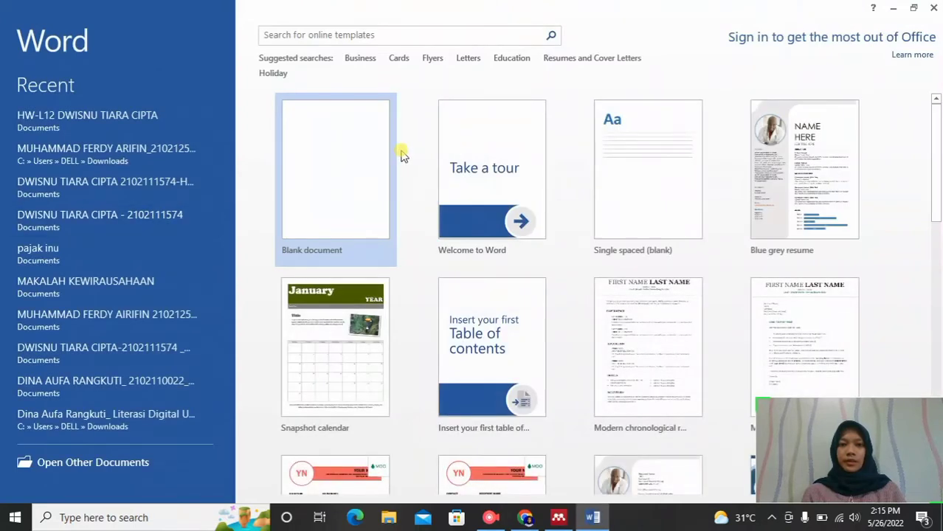
pyautogui.click(371, 160)
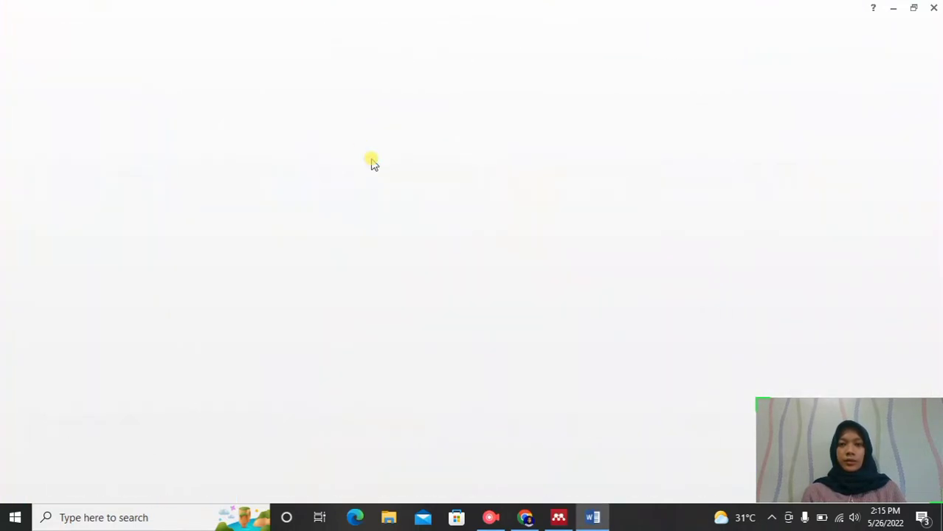
pyautogui.click(527, 59)
pyautogui.click(368, 74)
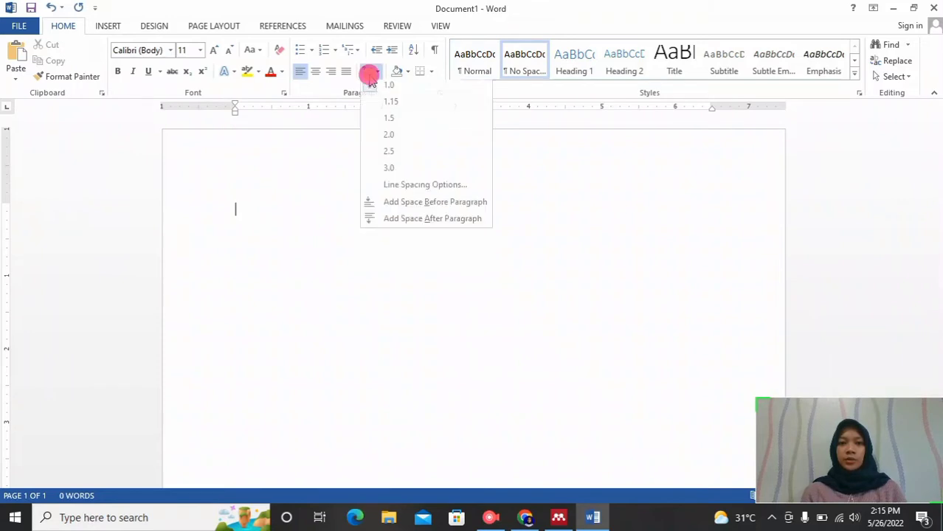
pyautogui.click(383, 136)
pyautogui.click(346, 70)
pyautogui.click(213, 49)
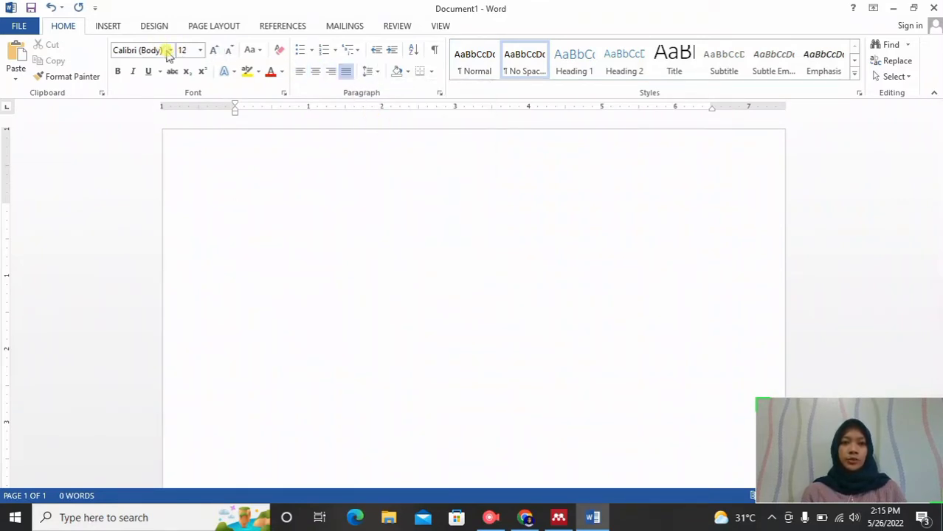
pyautogui.click(168, 50)
pyautogui.click(168, 133)
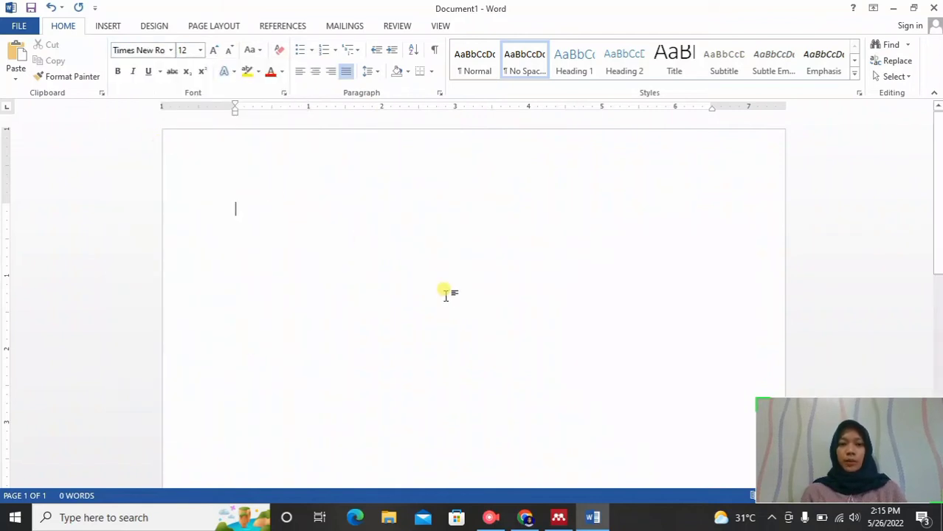
# - Switch to Mendeley Desktop and open the article "Akuntansi Terhadap Persepsi Etika Mahasiswa" for reading
pyautogui.moveTo(537, 521)
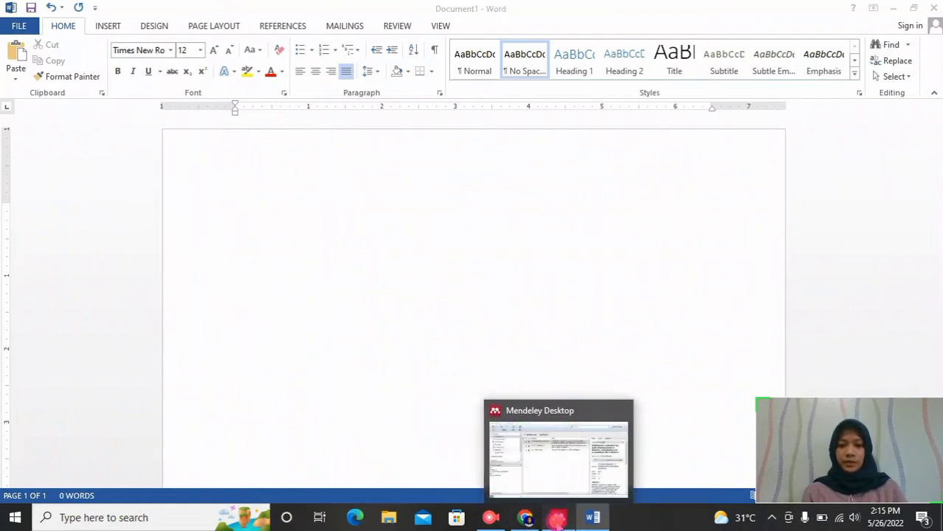
pyautogui.click(558, 521)
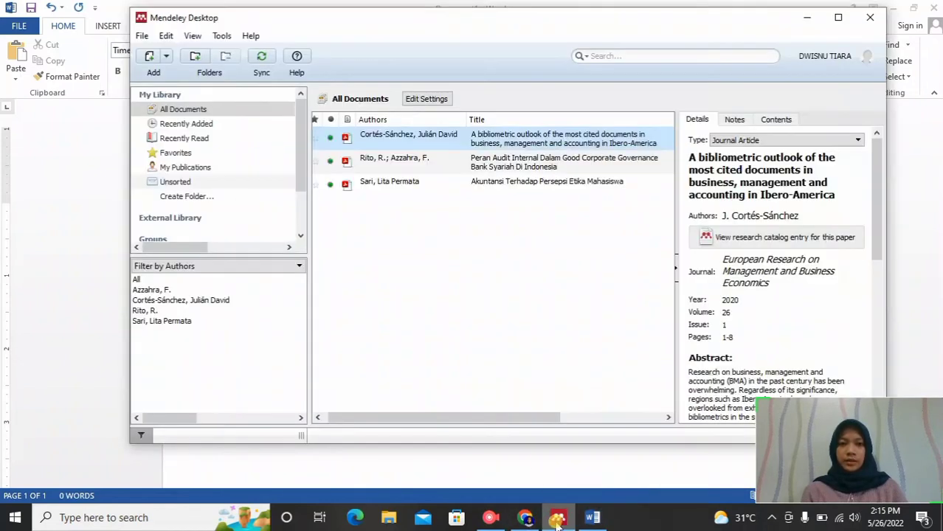
pyautogui.click(520, 184)
pyautogui.doubleClick(520, 184)
# - Copy the page 4 paragraph starting "Persepsi menurut Kamus Besar Bahasa Indonesia" from the article and paste it into the Word document
pyautogui.scroll(-10, 508, 244)
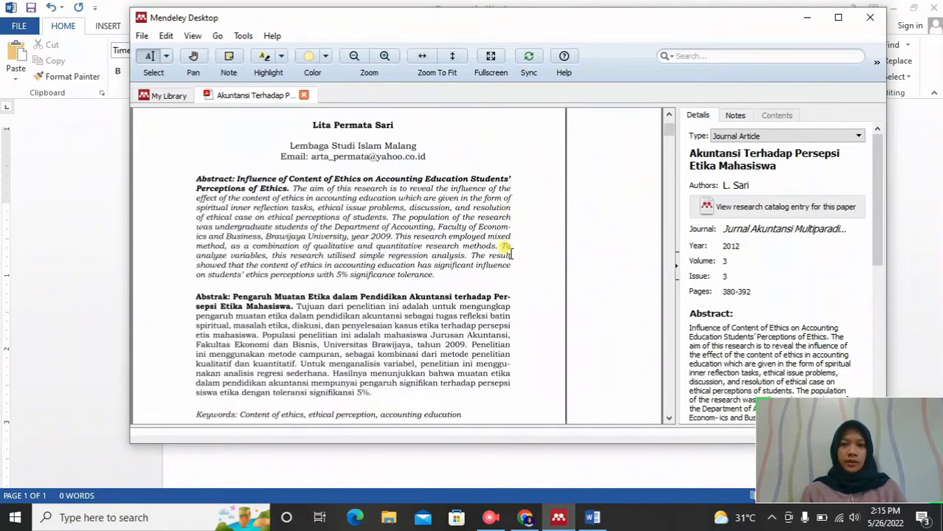
pyautogui.scroll(-1, 509, 253)
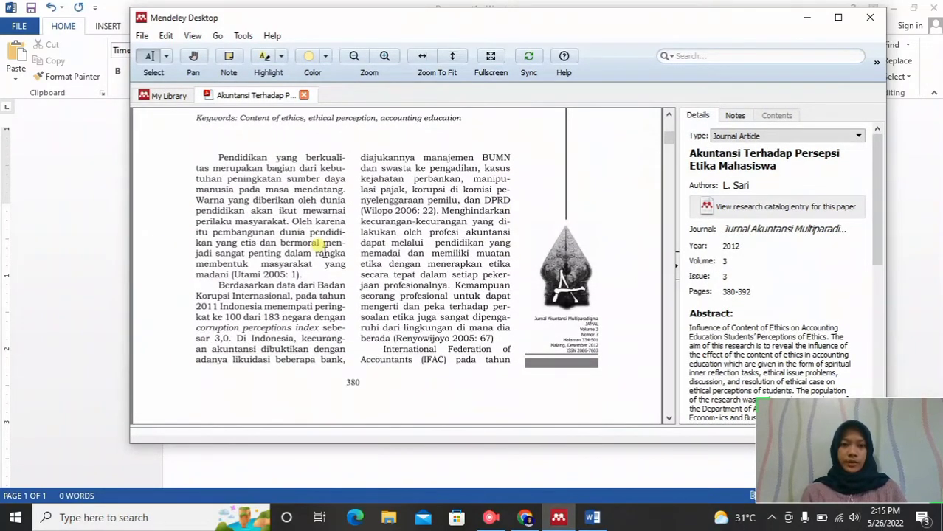
pyautogui.scroll(-12, 319, 243)
pyautogui.scroll(-15, 323, 250)
pyautogui.scroll(-2, 323, 254)
pyautogui.scroll(2, 323, 255)
pyautogui.scroll(-1, 325, 255)
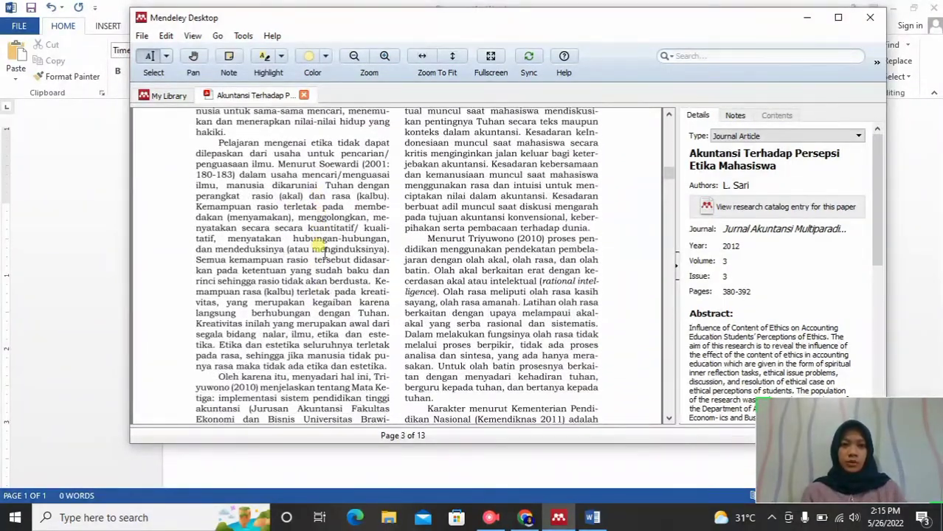
pyautogui.scroll(-12, 239, 220)
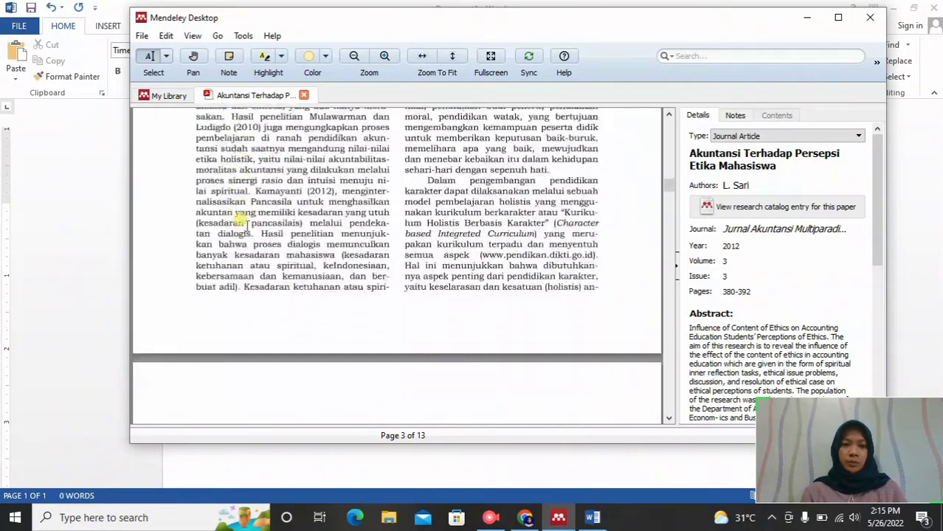
pyautogui.scroll(-2, 241, 220)
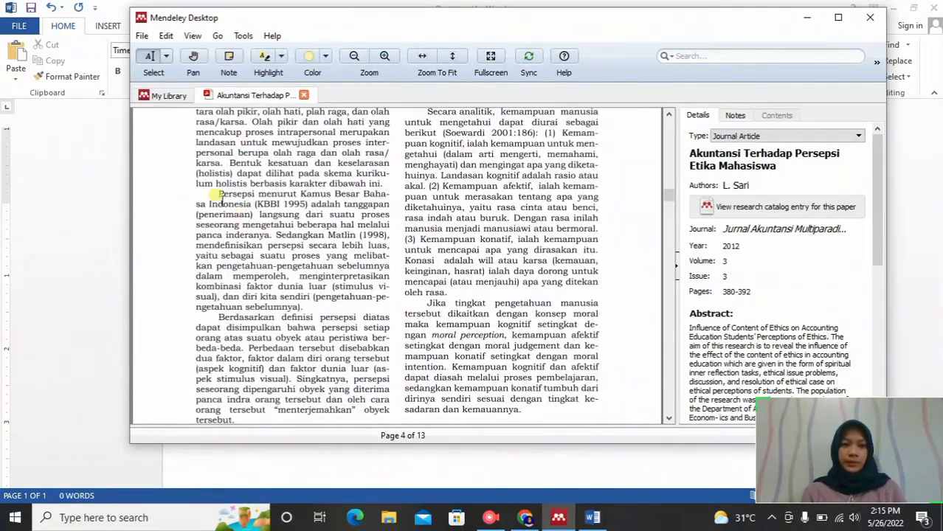
pyautogui.moveTo(216, 193)
pyautogui.mouseDown()
pyautogui.moveTo(244, 201)
pyautogui.moveTo(310, 295)
pyautogui.moveTo(303, 314)
pyautogui.mouseUp()
pyautogui.hotkey('ctrl', 'c')
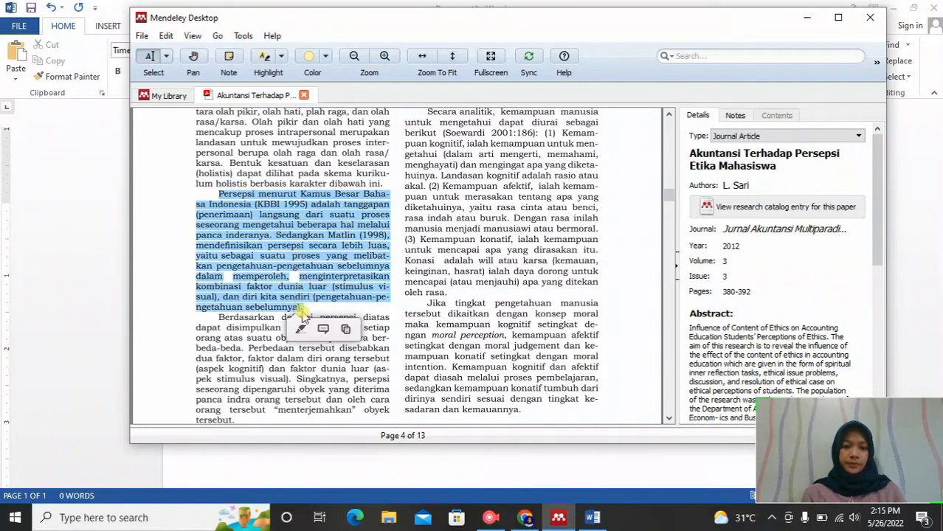
pyautogui.click(68, 287)
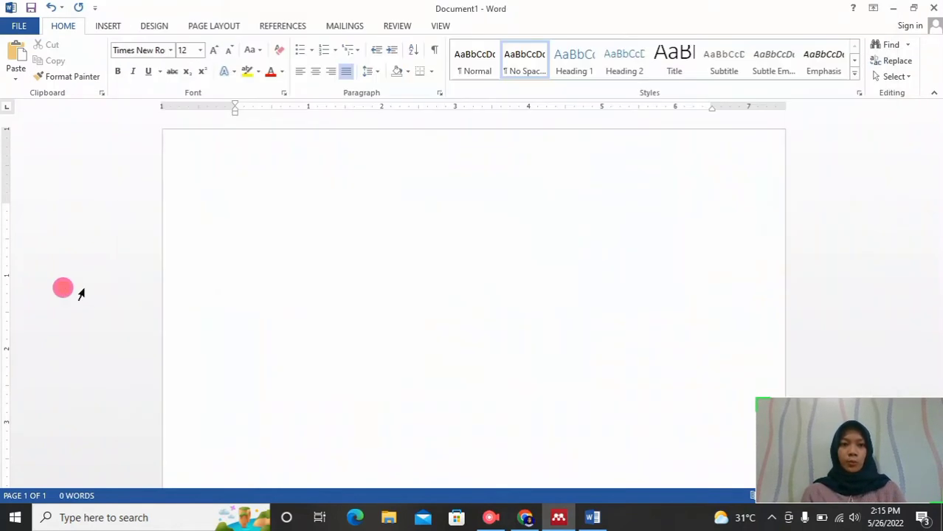
pyautogui.hotkey('ctrl', 'v')
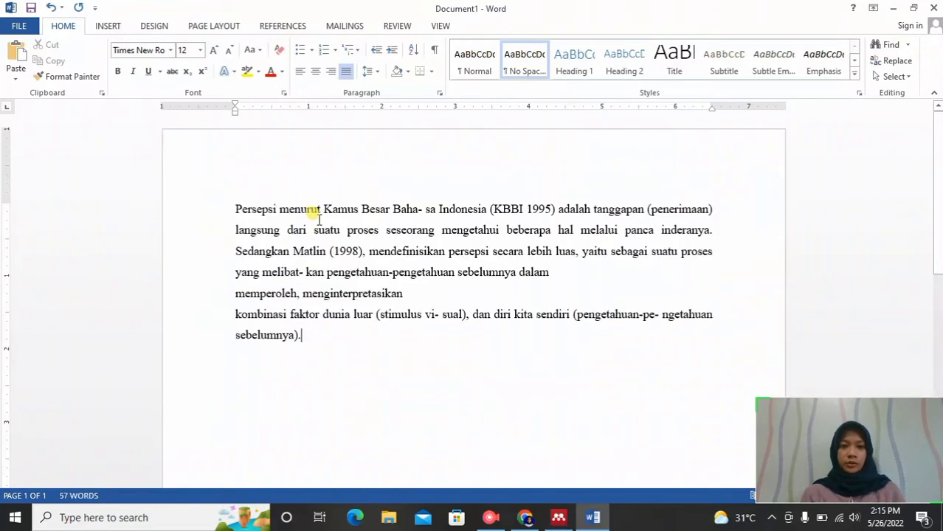
# - Remove the line breaks before "kombinasi" and "memperoleh" so the pasted text forms one continuous paragraph
pyautogui.click(235, 314)
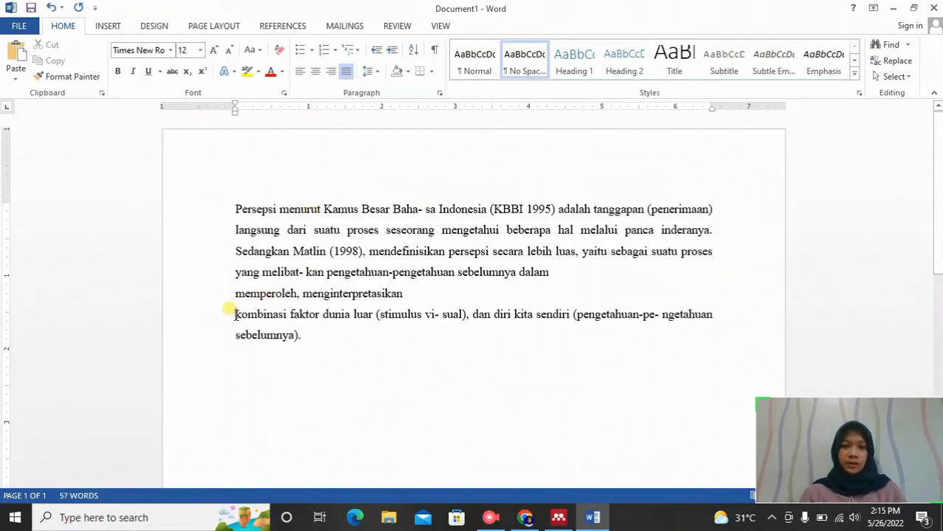
pyautogui.press('BackSpace')
pyautogui.click(236, 292)
pyautogui.press('BackSpace')
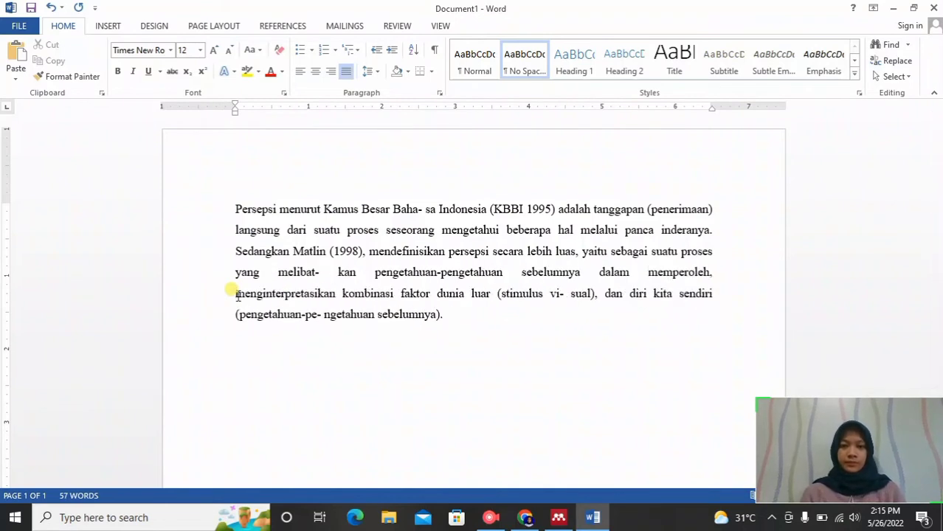
# - Insert a Mendeley citation for "Akuntansi Terhadap Persepsi Etika Mahasiswa" at the end of the first paragraph and start a new line below it
pyautogui.click(474, 314)
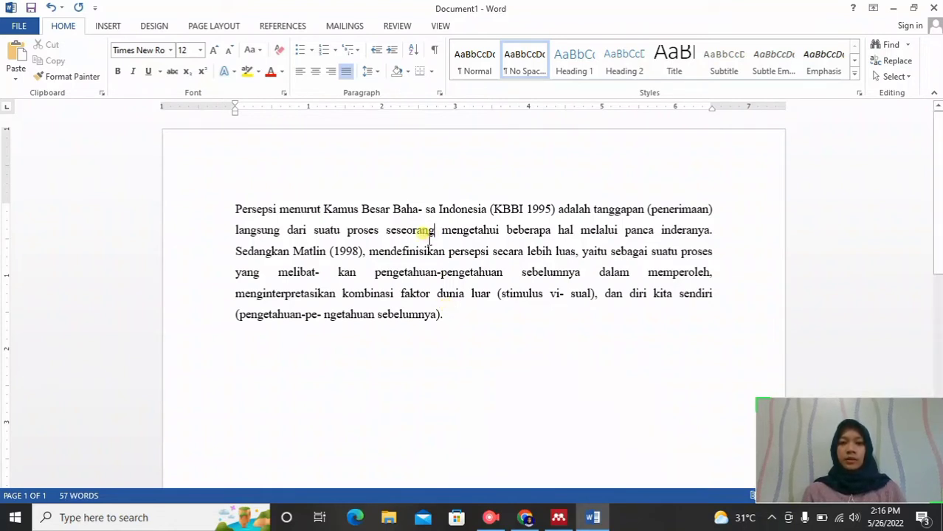
pyautogui.click(235, 209)
pyautogui.click(475, 305)
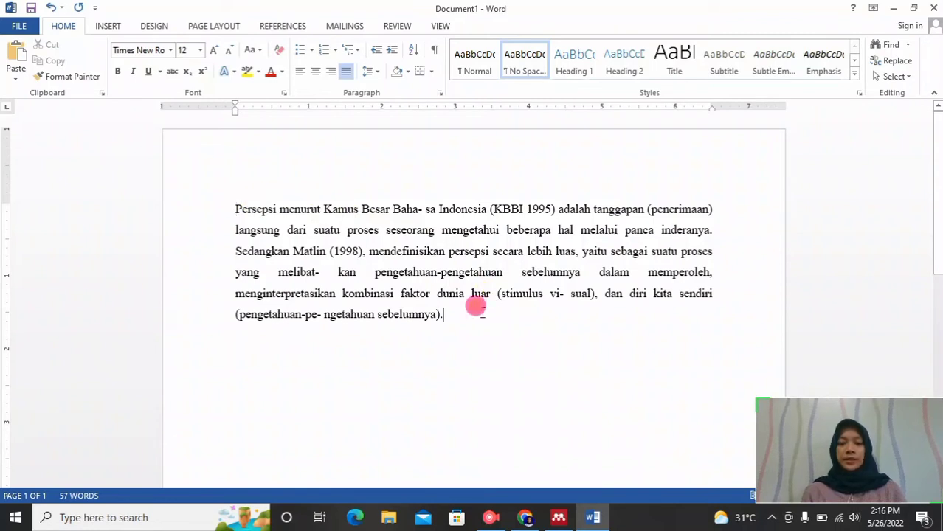
pyautogui.click(283, 27)
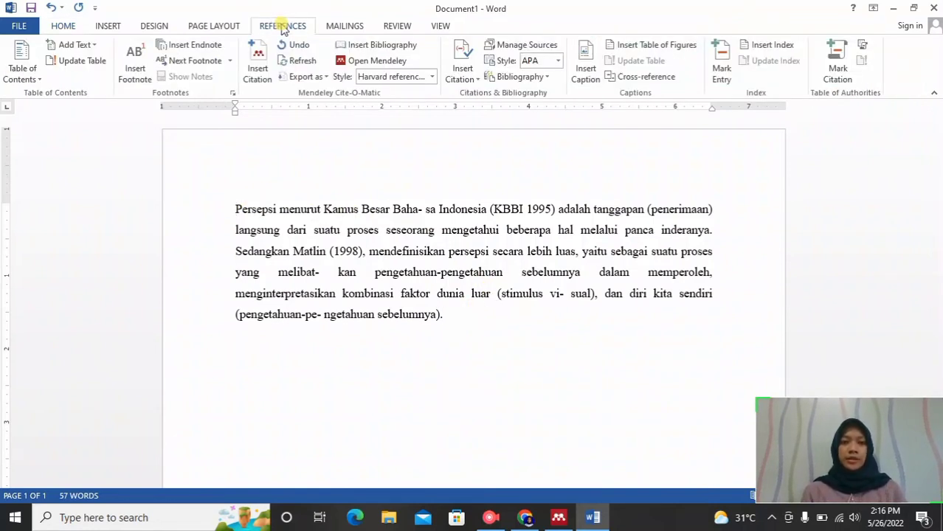
pyautogui.click(257, 63)
pyautogui.click(528, 267)
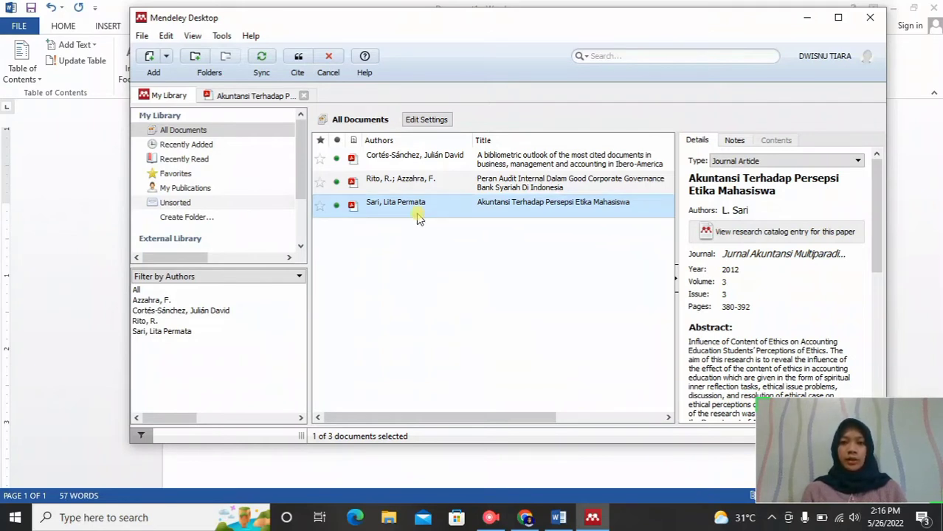
pyautogui.click(299, 62)
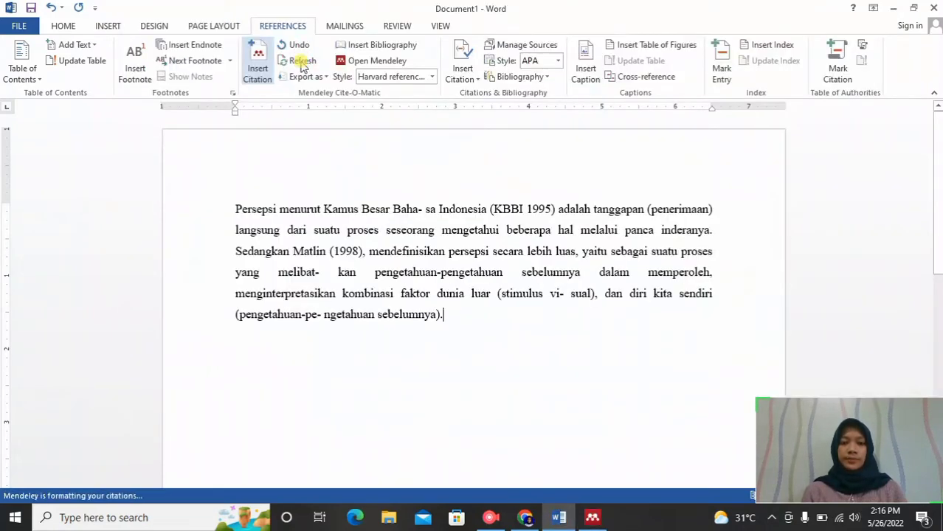
pyautogui.click(523, 316)
pyautogui.press('Return')
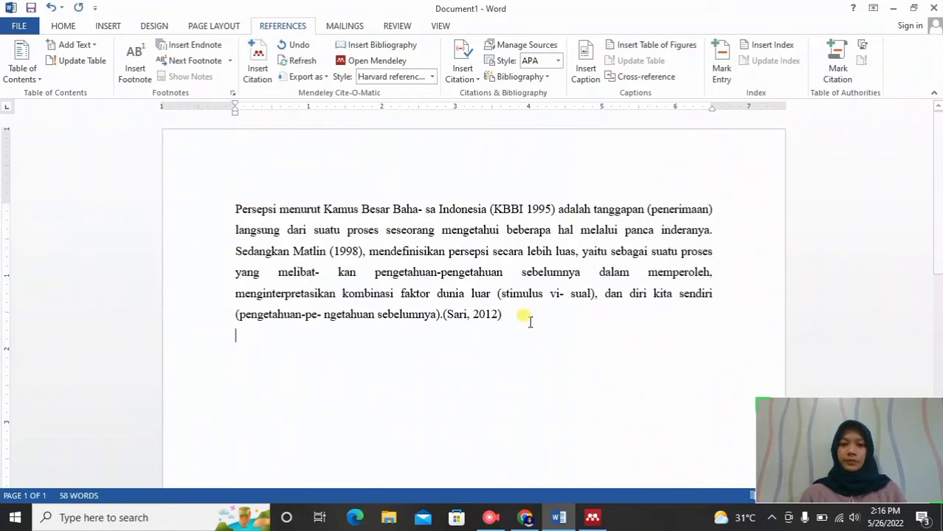
# - Copy the page 3 paragraph starting "Kemampuan karyawan dipengaruhi" from Mendeley's "Peran Audit Internal Dalam Good Corporate Governance Bank Syariah Di Indonesia" and paste it into the Word document
pyautogui.click(588, 518)
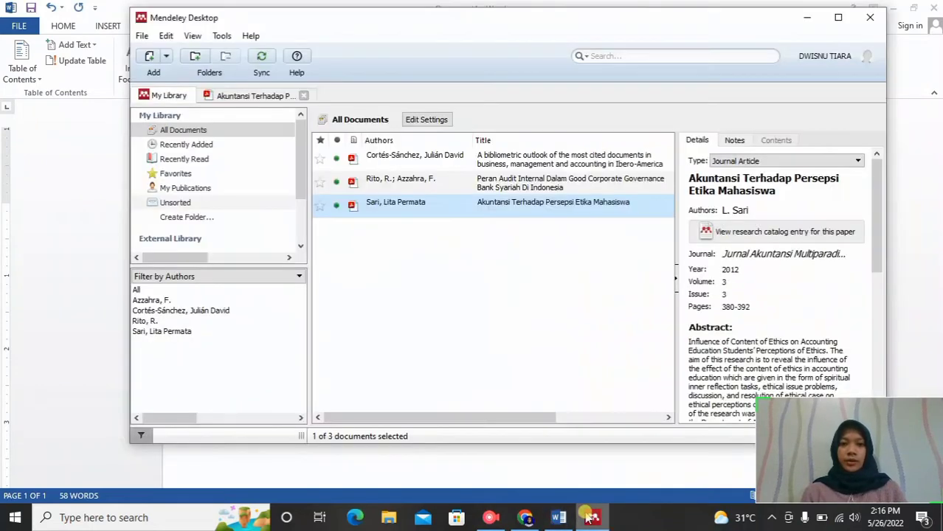
pyautogui.doubleClick(538, 186)
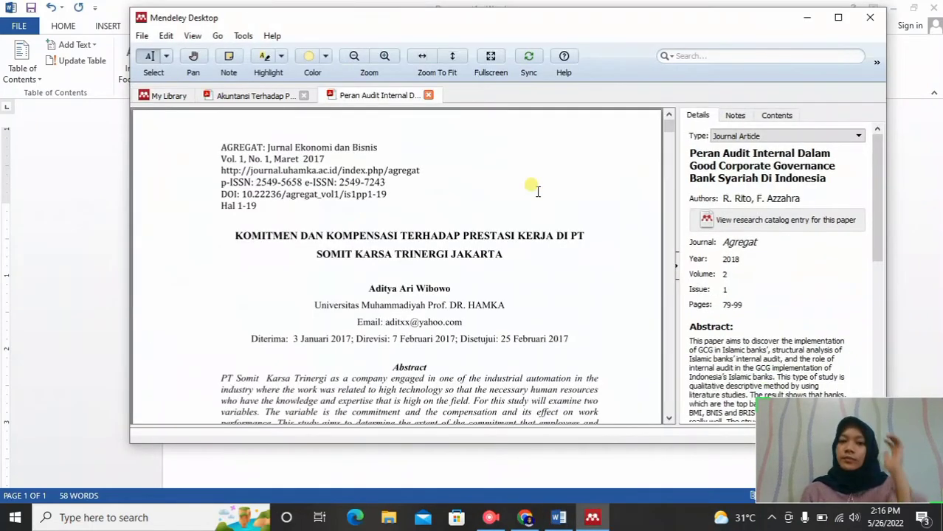
pyautogui.scroll(-10, 538, 191)
pyautogui.scroll(-10, 538, 192)
pyautogui.scroll(-10, 538, 191)
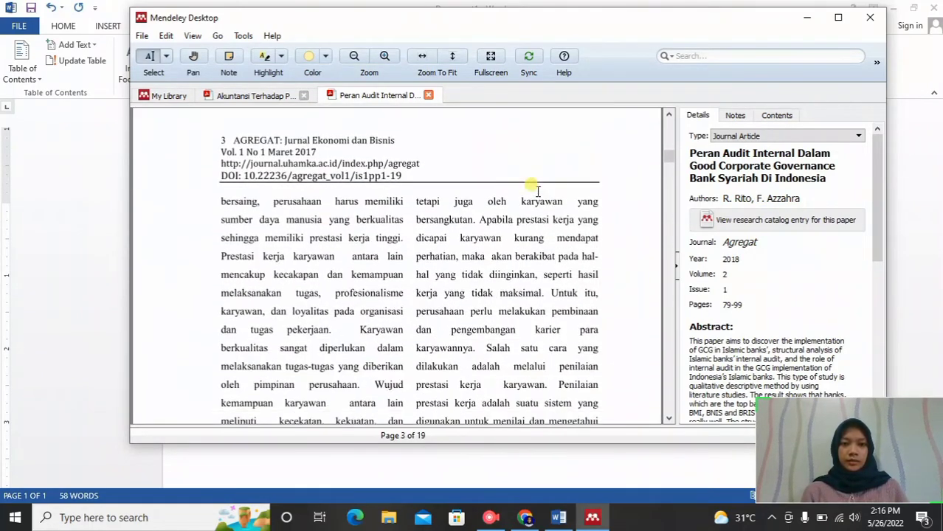
pyautogui.scroll(-5, 538, 191)
pyautogui.scroll(-4, 533, 189)
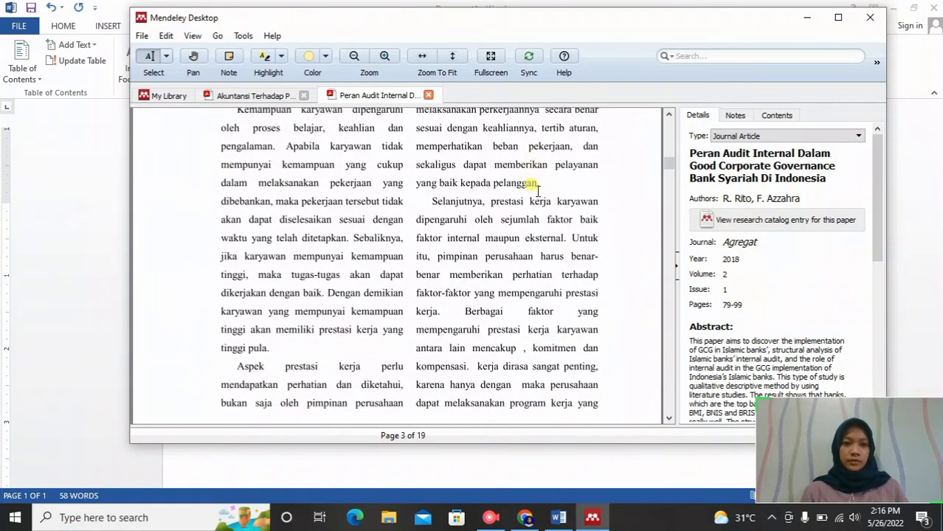
pyautogui.moveTo(236, 141); pyautogui.dragTo(271, 379)
pyautogui.hotkey('ctrl', 'c')
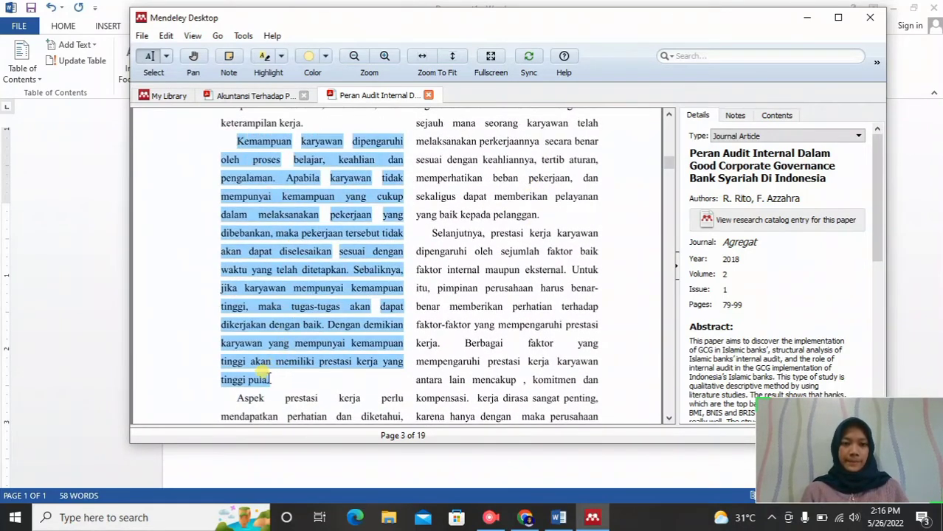
pyautogui.click(53, 408)
pyautogui.hotkey('ctrl', 'v')
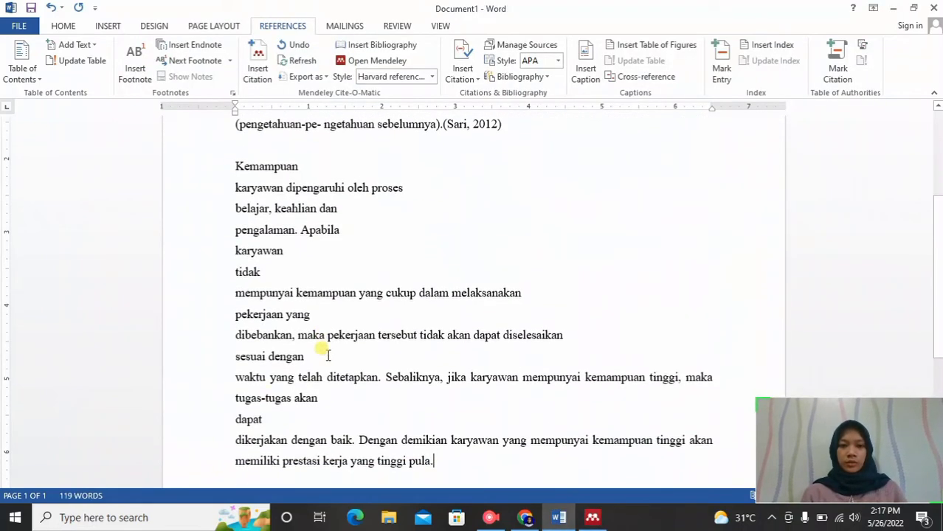
# - Remove all line breaks inside the pasted "Kemampuan karyawan" text so it forms one continuous paragraph, keeping a space between "dapat" and "dikerjakan"
pyautogui.click(234, 439)
pyautogui.press('BackSpace')
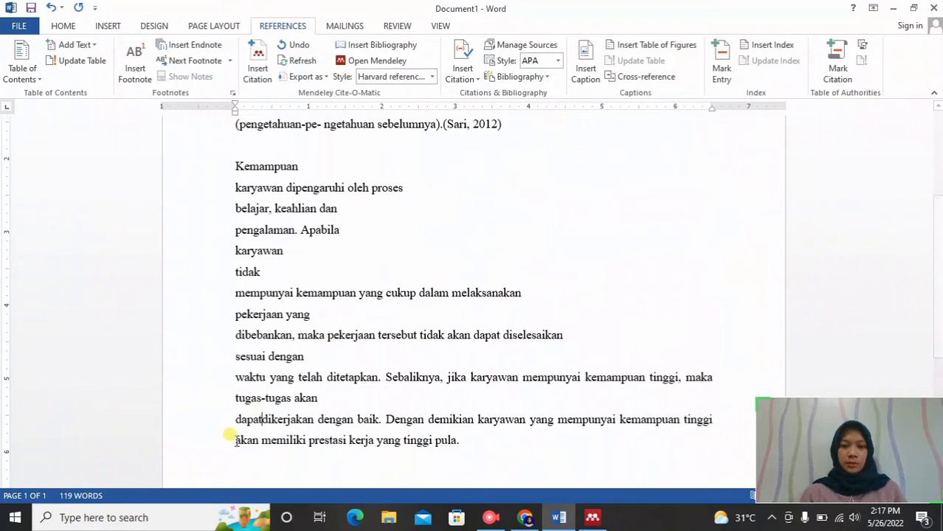
pyautogui.click(236, 419)
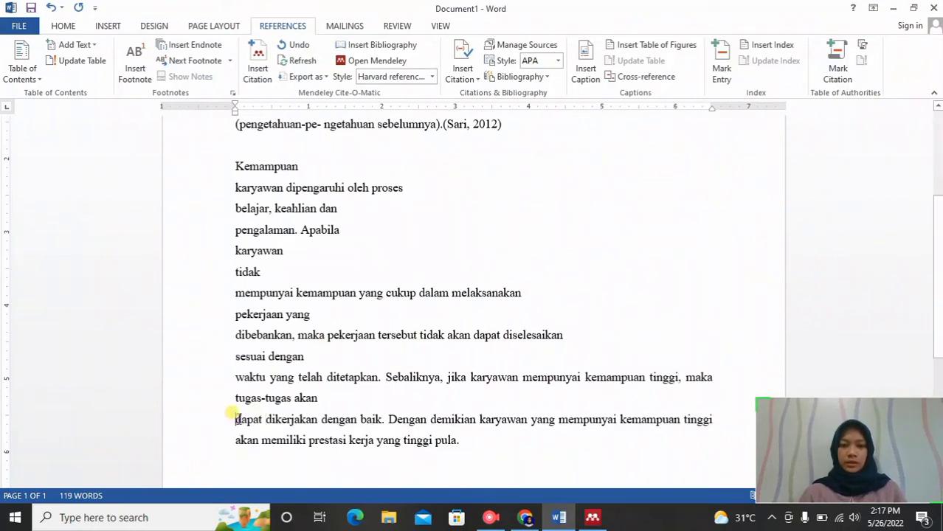
pyautogui.press('BackSpace')
pyautogui.click(236, 377)
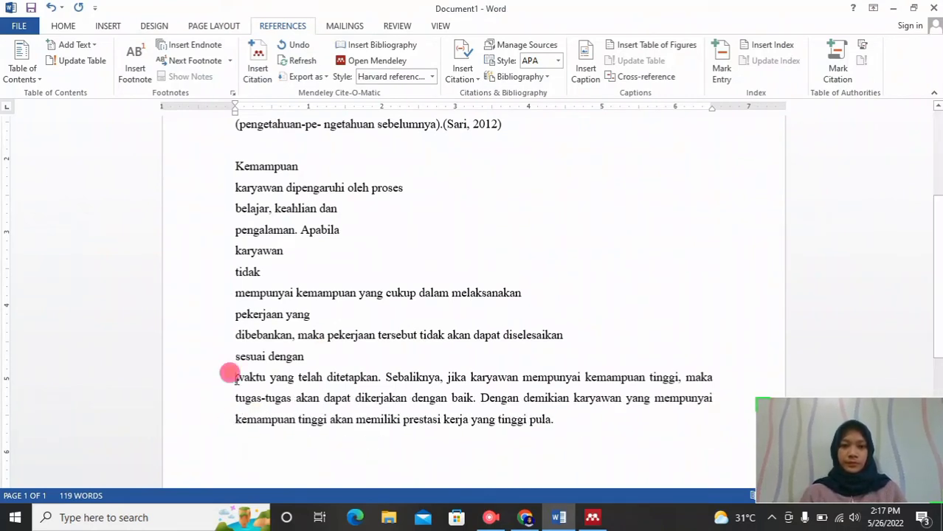
pyautogui.press('BackSpace')
pyautogui.click(235, 359)
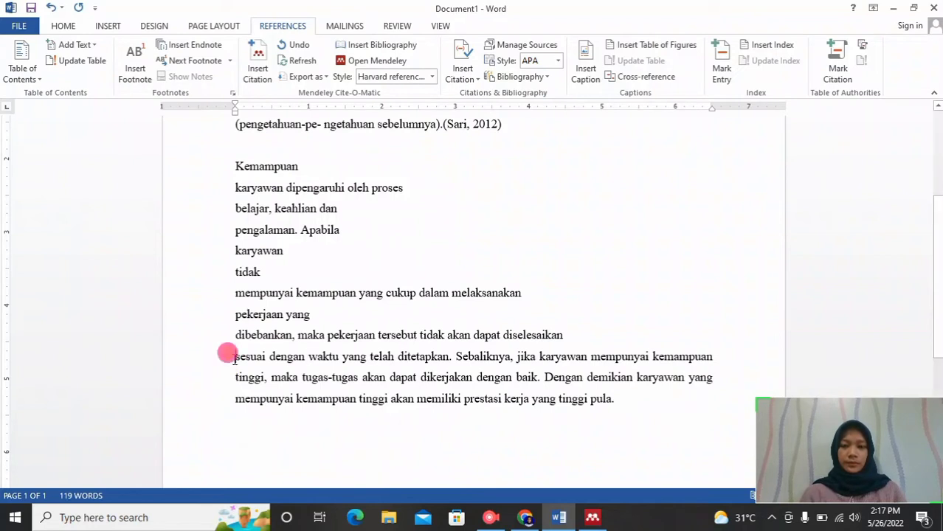
pyautogui.press('BackSpace')
pyautogui.click(235, 335)
pyautogui.press('BackSpace')
pyautogui.click(235, 315)
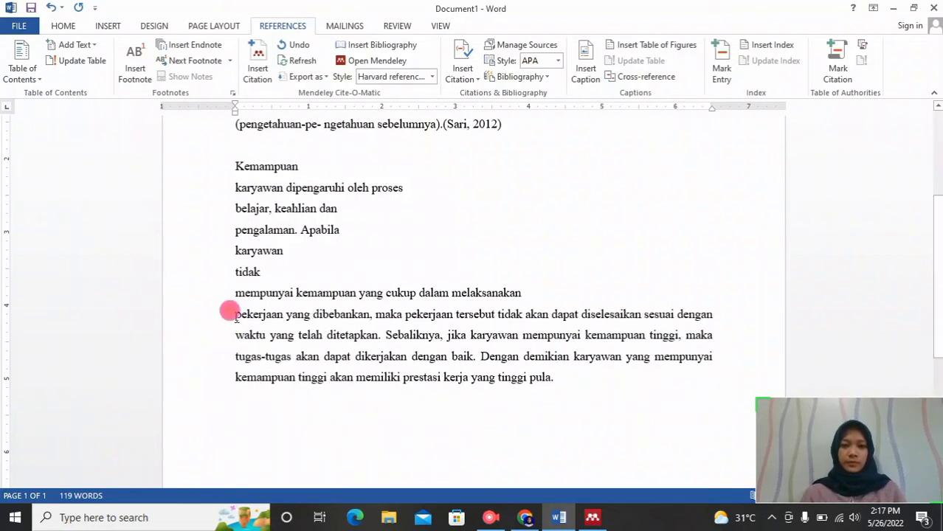
pyautogui.press('BackSpace')
pyautogui.click(235, 293)
pyautogui.press('BackSpace')
pyautogui.click(235, 272)
pyautogui.press('BackSpace')
pyautogui.click(235, 251)
pyautogui.press('BackSpace')
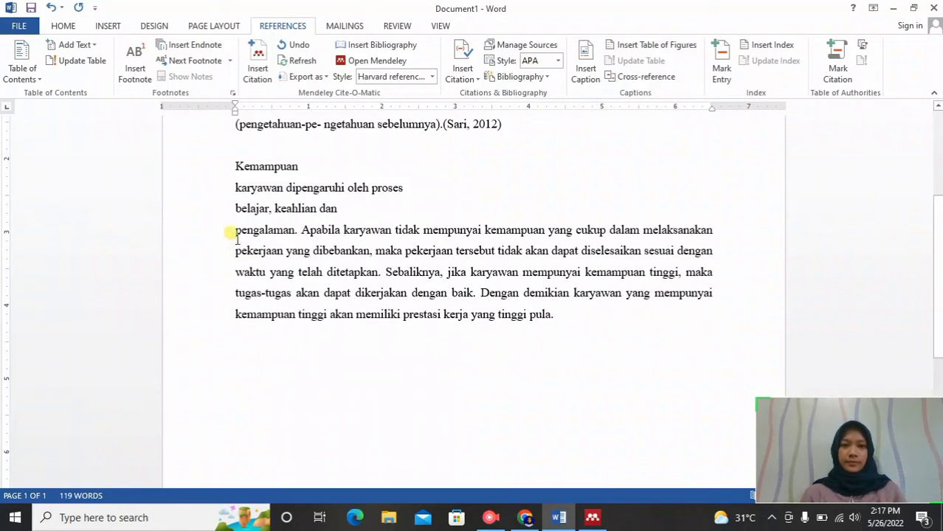
pyautogui.click(235, 231)
pyautogui.press('BackSpace')
pyautogui.click(235, 208)
pyautogui.press('BackSpace')
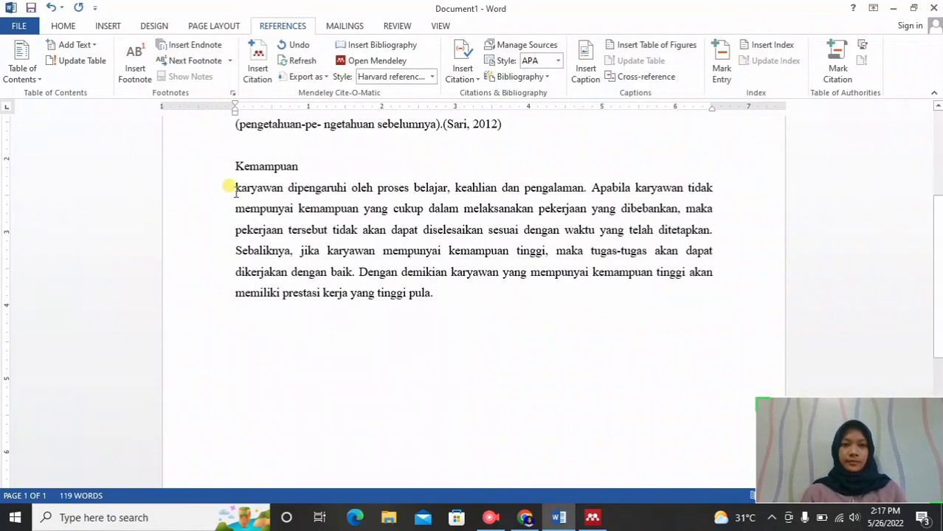
pyautogui.press('BackSpace')
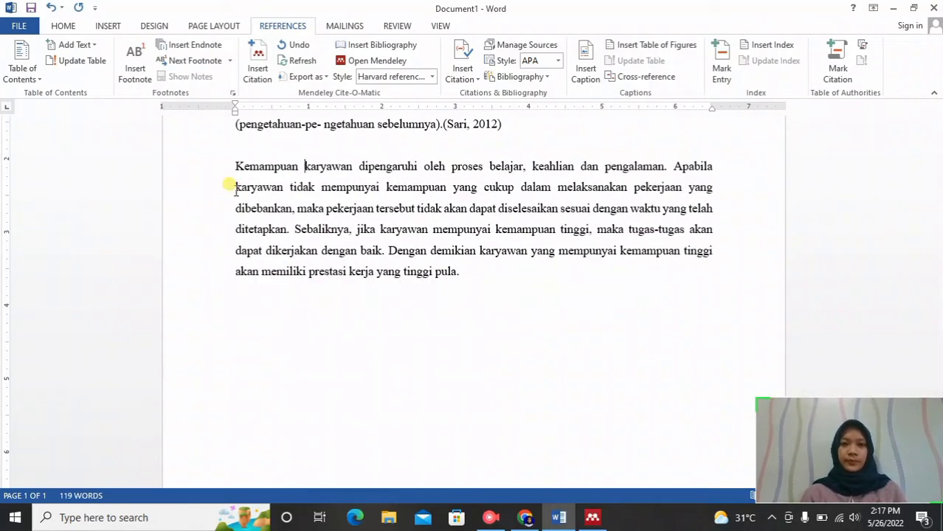
# - Insert a Mendeley citation for the "Peran Audit Internal" article after "tinggi pula." and add a blank line below the paragraph
pyautogui.click(480, 272)
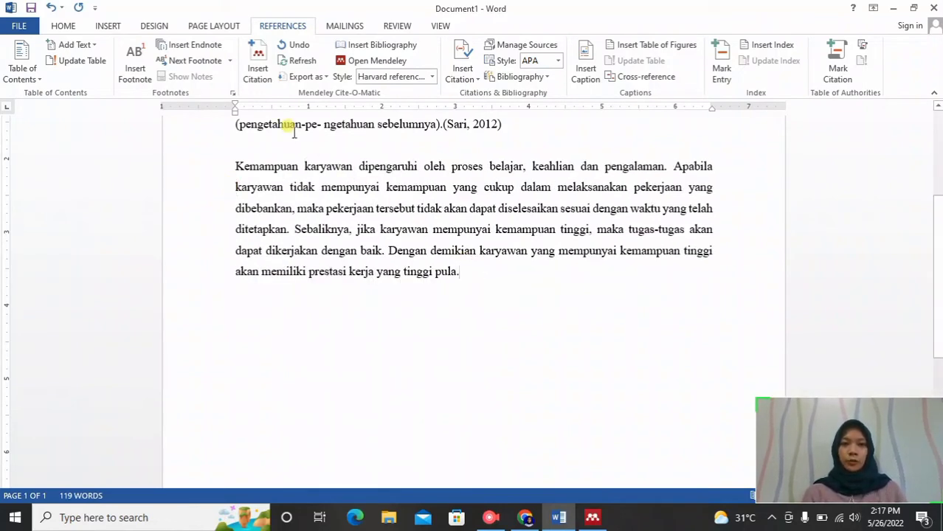
pyautogui.click(260, 62)
pyautogui.click(569, 315)
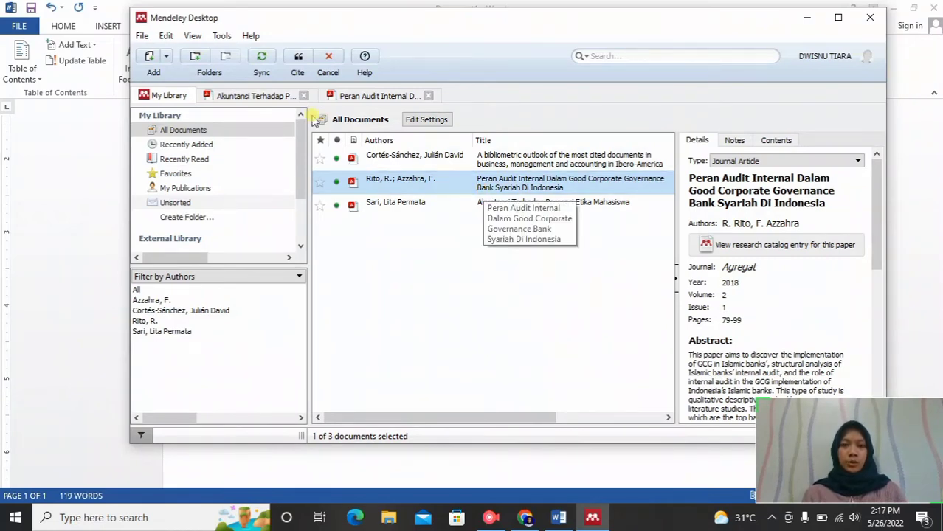
pyautogui.click(298, 59)
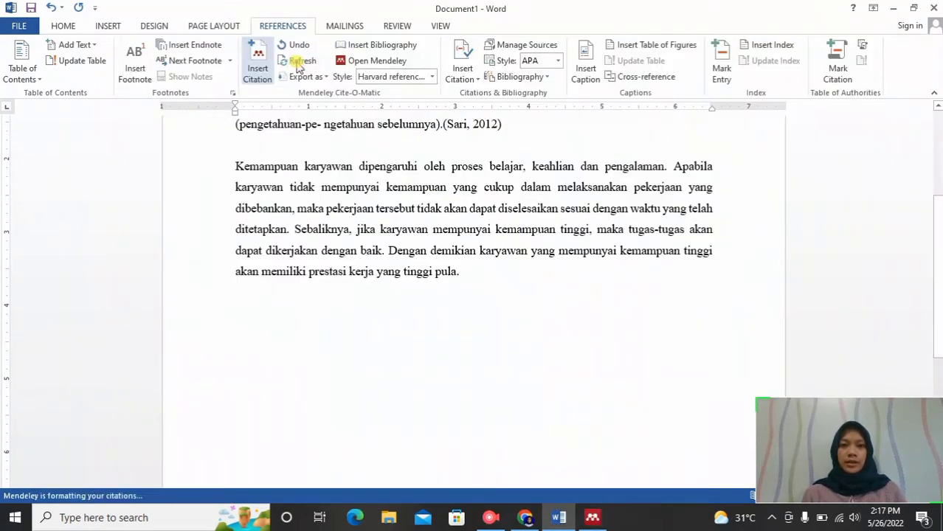
pyautogui.press('Return')
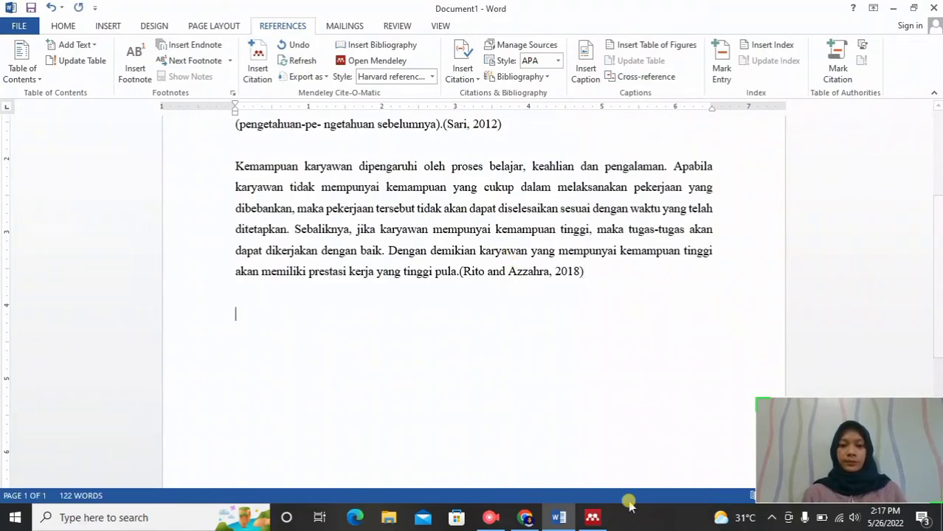
# - Copy the page 2 paragraph starting "To synthesize the most significant findings" from Mendeley's "A bibliometric outlook" article and paste it into the Word document
pyautogui.click(592, 517)
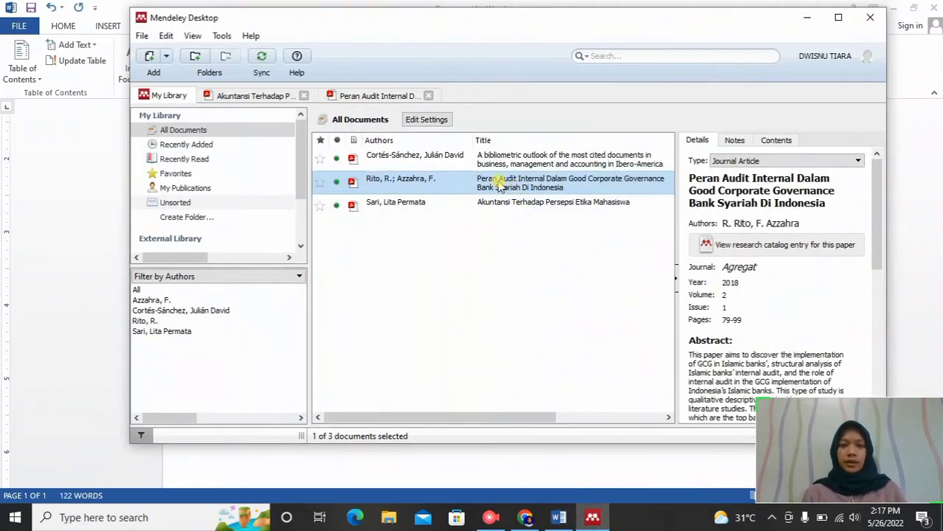
pyautogui.click(466, 164)
pyautogui.doubleClick(468, 165)
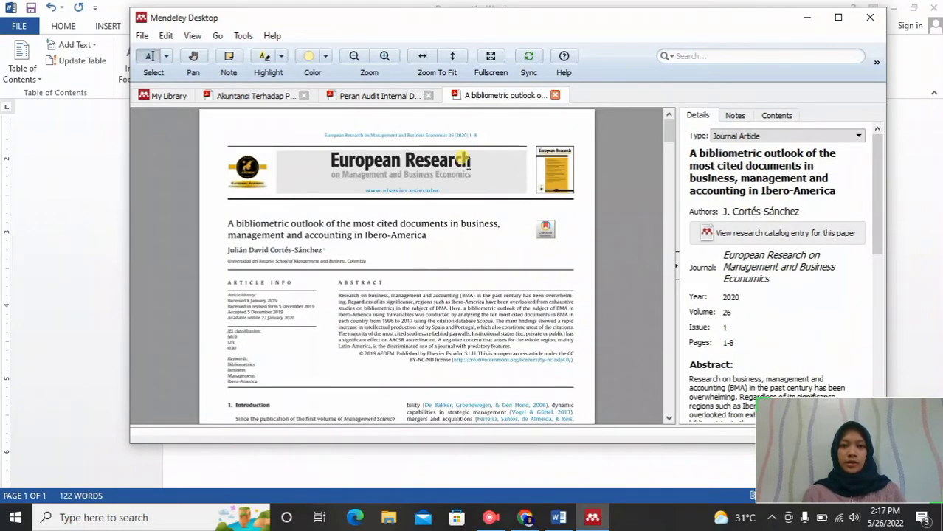
pyautogui.scroll(-15, 462, 257)
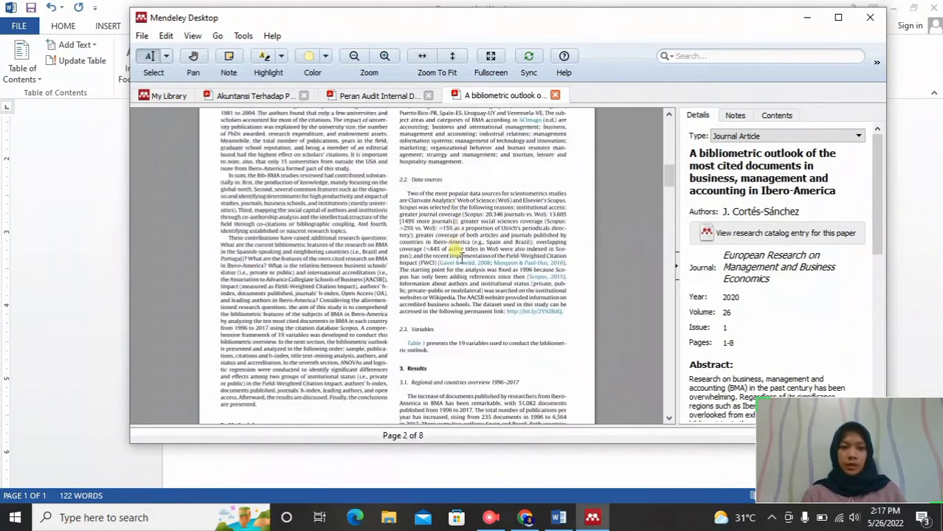
pyautogui.scroll(2, 462, 257)
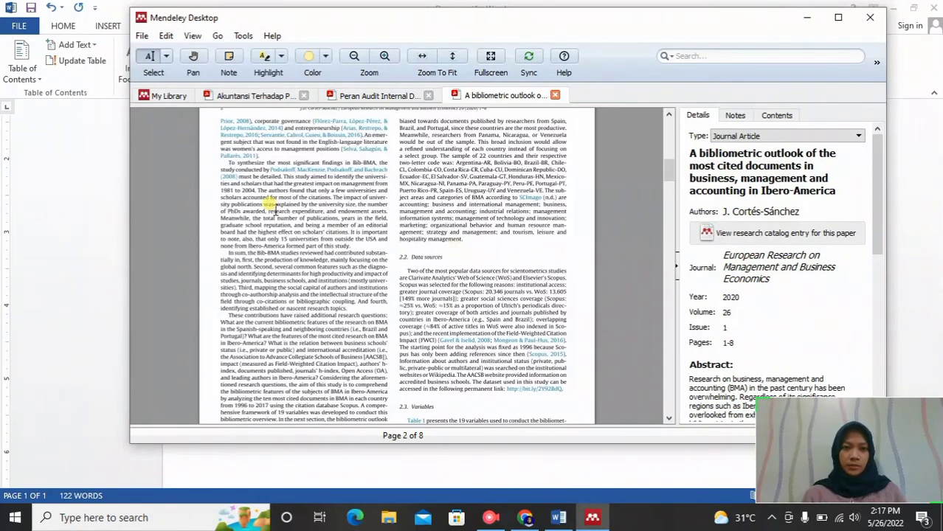
pyautogui.moveTo(227, 163); pyautogui.dragTo(351, 253)
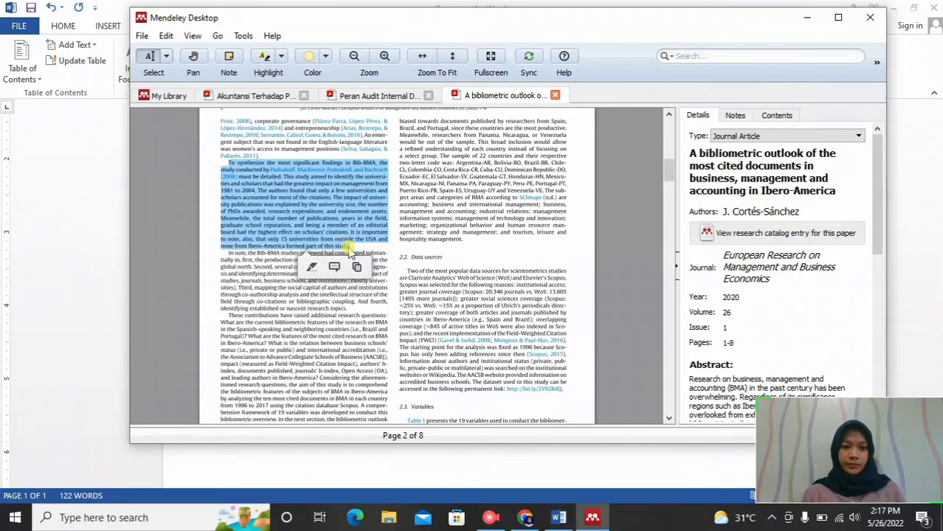
pyautogui.click(94, 274)
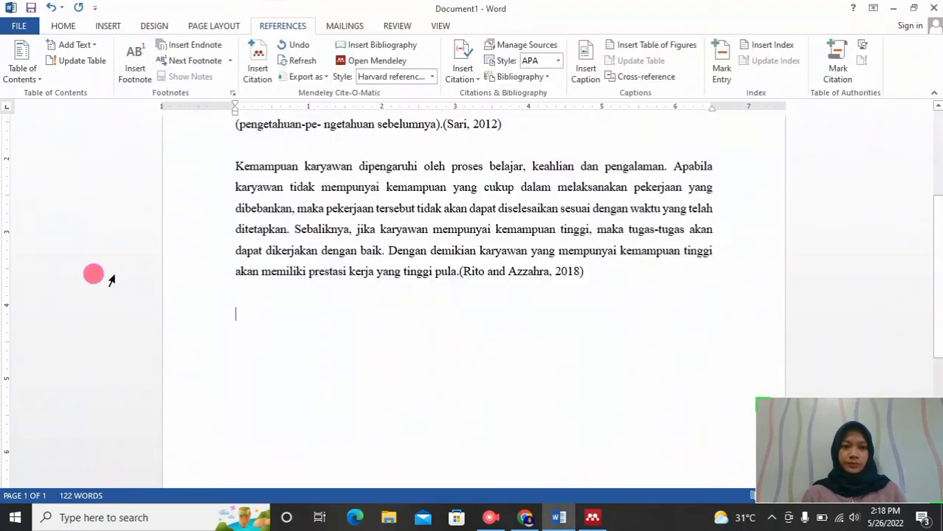
pyautogui.write('To synthesize the most significant findings in Bib-BMA, the study conducted by Podsakoff, MacKenzie, Podsakoff, and Bachrach (2008) must be detailed. This study aimed to identify the universi- ties and scholars that had the greatest impact on management from 1981 to 2004. The authors found that only a few universities and scholars accounted for most of the citations. The impact of univer- sity publications was explained by the university size, the number of PhDs awarded, research expenditure, and endowment assets. Meanwhile, the total number of publications, years in the field, graduate school reputation, and being a member of an editorial board had the highest effect on scholars’ citations. It is important to note, also, that only 15 universities from outside the USA and none from Ibero-America formed part of this study')
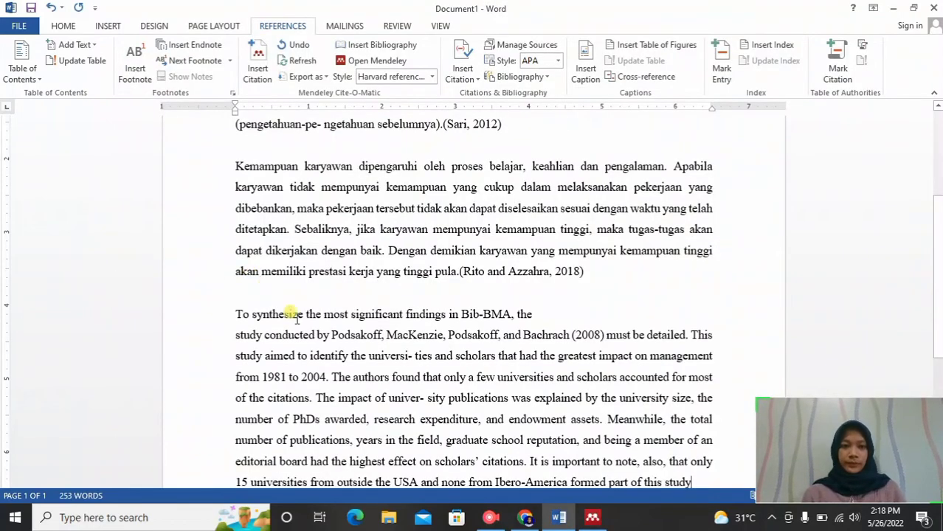
# - Remove the line break before "study conducted by" so the pasted English text forms one continuous paragraph
pyautogui.scroll(-2, 295, 317)
pyautogui.click(235, 257)
pyautogui.press('BackSpace')
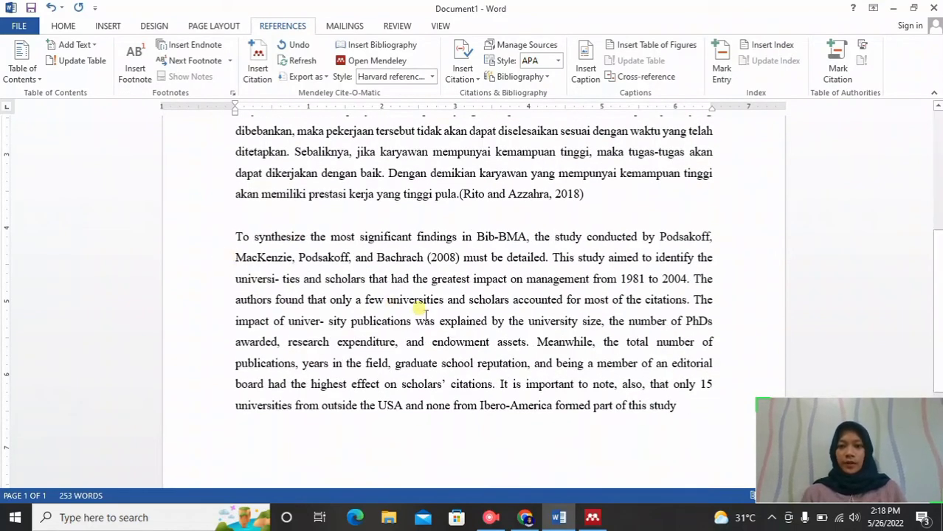
# - End the last paragraph with a period after "this study" and insert a Mendeley citation for the "A bibliometric outlook" article
pyautogui.click(687, 408)
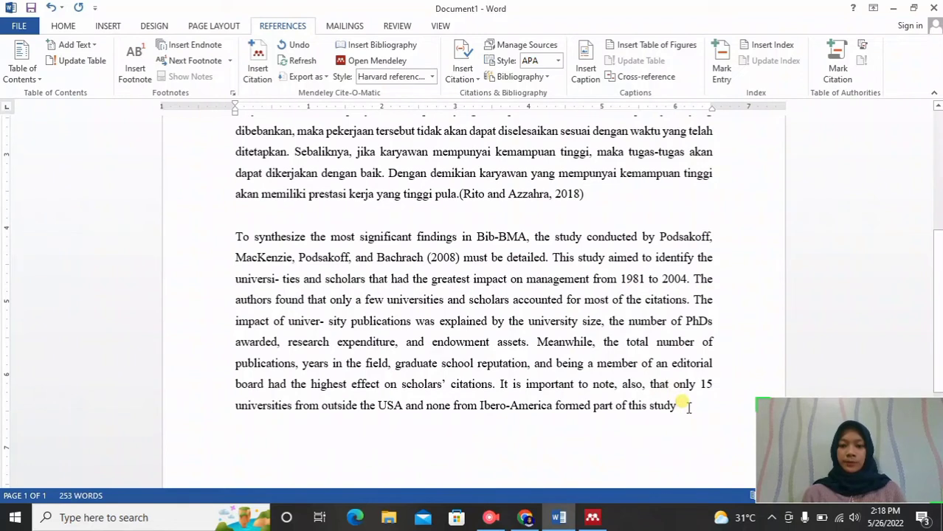
pyautogui.click(257, 68)
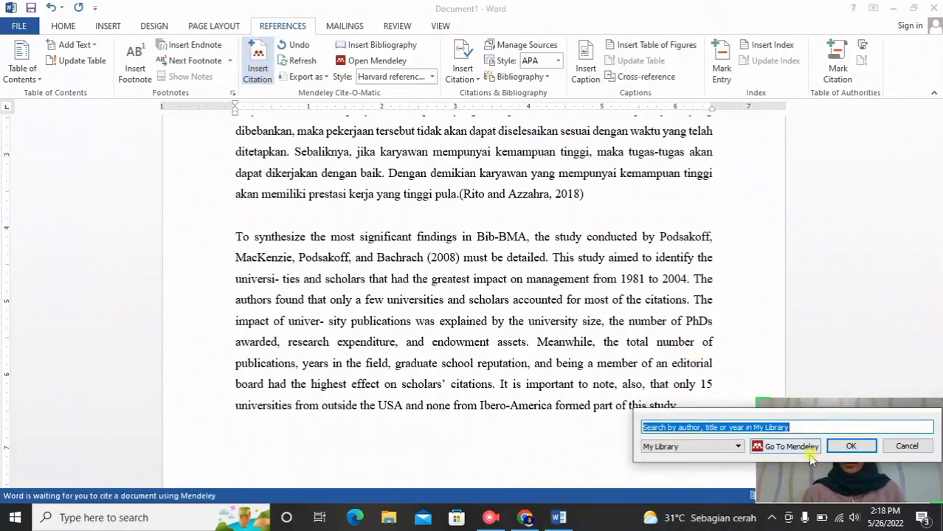
pyautogui.click(788, 446)
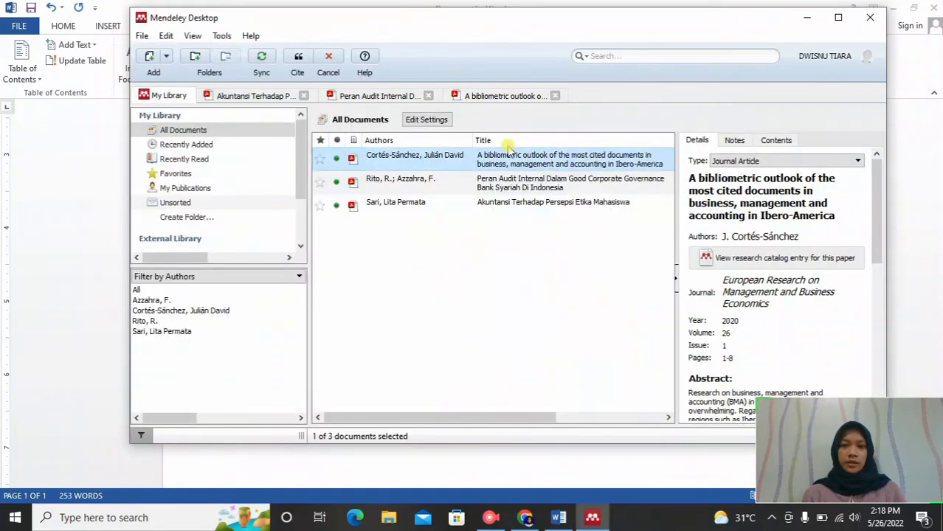
pyautogui.click(299, 62)
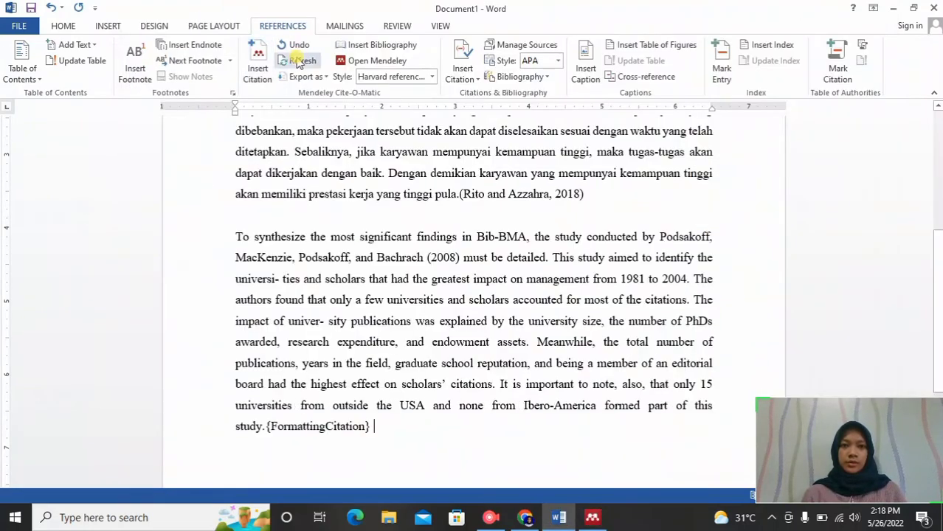
# - Review all three quoted paragraphs and the citation closing each one, from the "Persepsi" paragraph to the "To synthesize" paragraph
pyautogui.scroll(-3, 402, 369)
pyautogui.scroll(7, 402, 369)
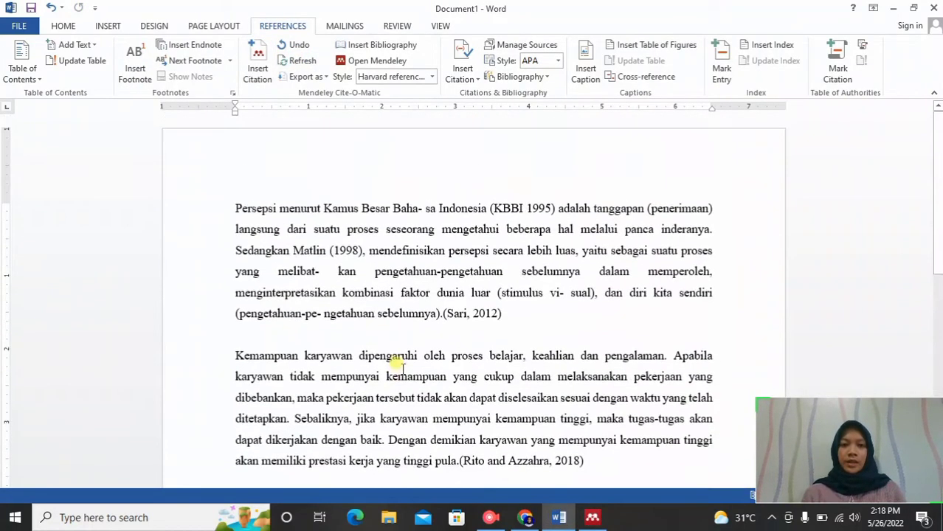
pyautogui.scroll(-4, 402, 369)
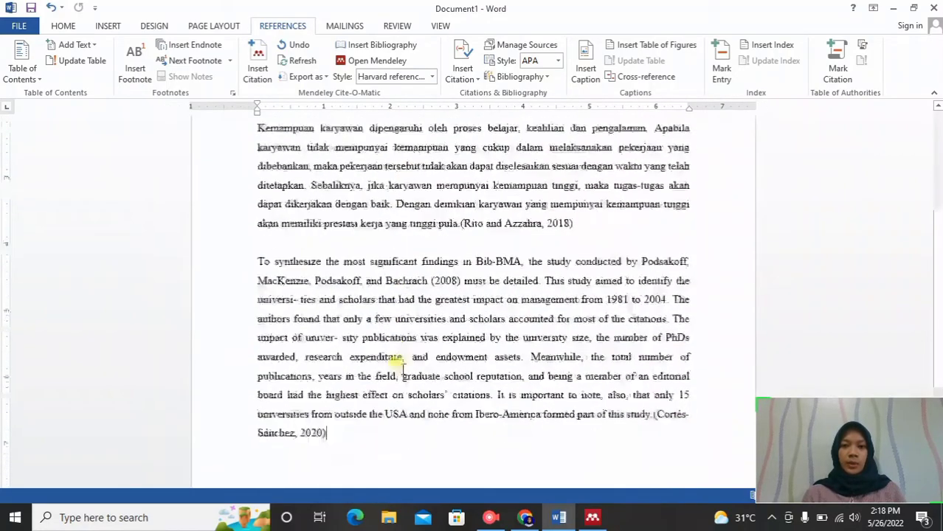
pyautogui.scroll(3, 402, 369)
pyautogui.scroll(1, 402, 371)
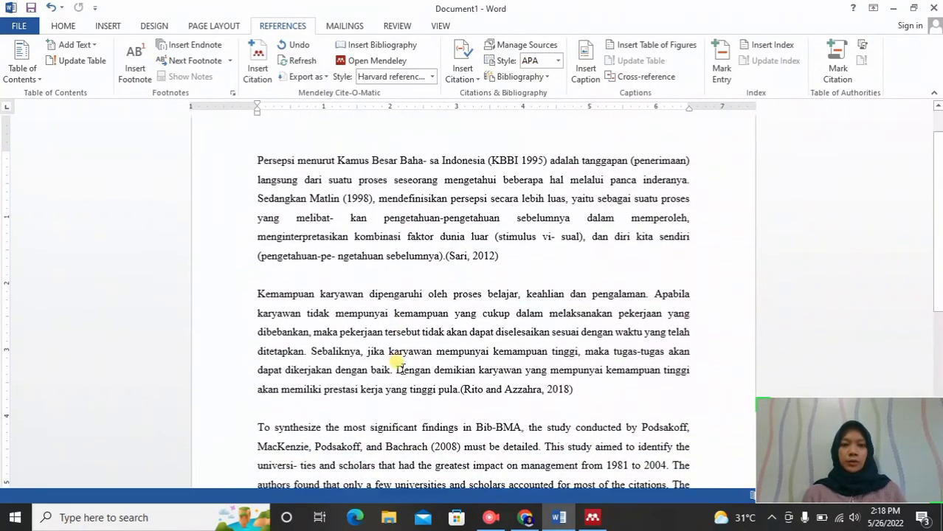
pyautogui.moveTo(251, 144); pyautogui.dragTo(417, 392)
pyautogui.scroll(-5, 427, 398)
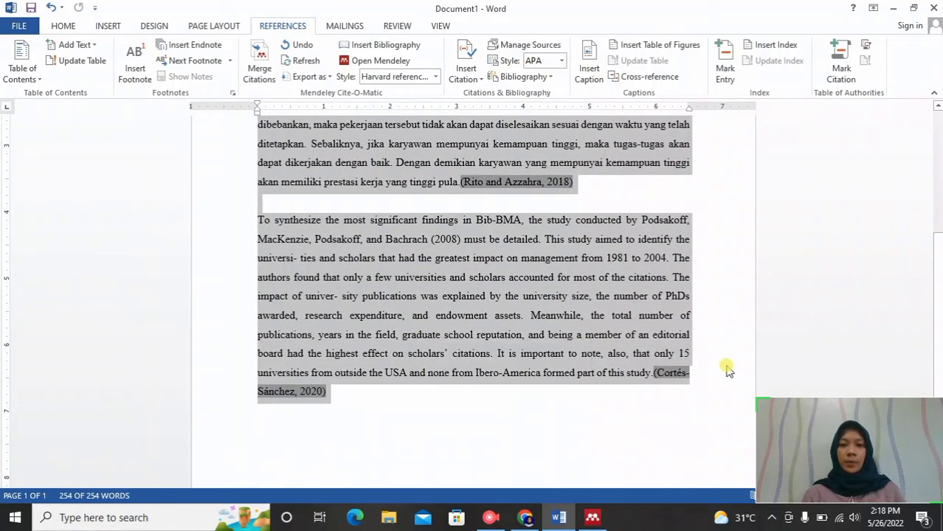
pyautogui.scroll(6, 728, 372)
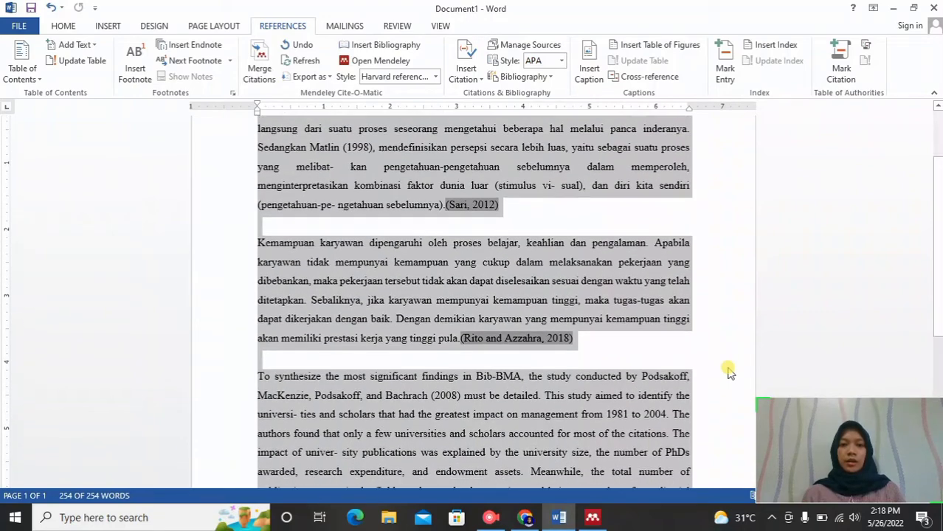
pyautogui.scroll(1, 728, 372)
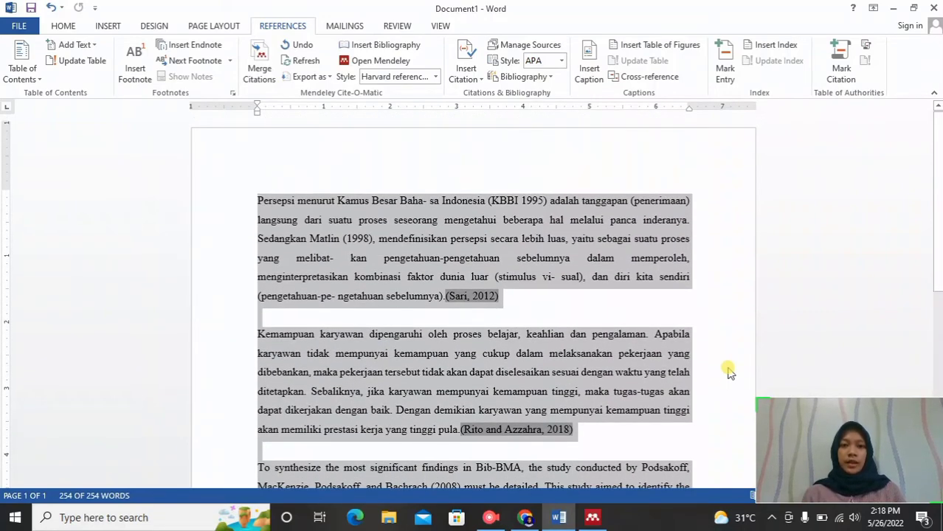
pyautogui.scroll(-6, 728, 372)
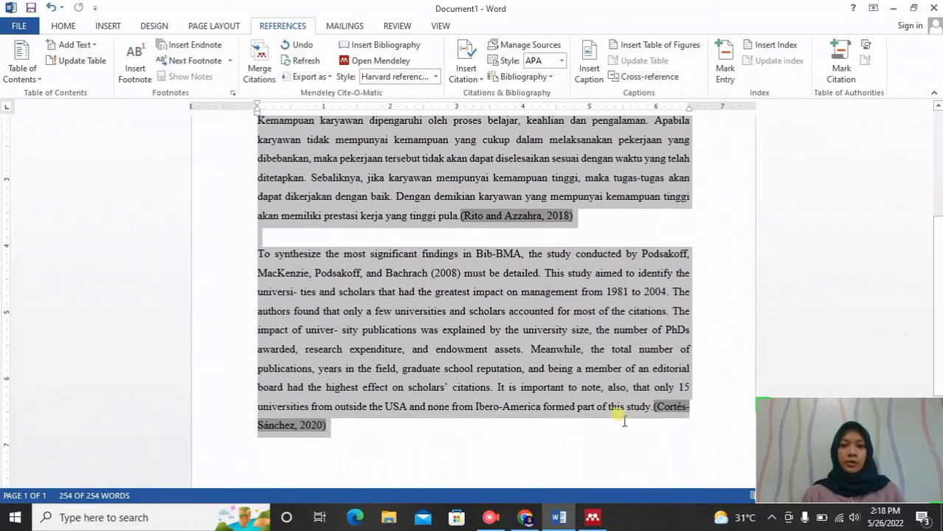
pyautogui.scroll(5, 568, 359)
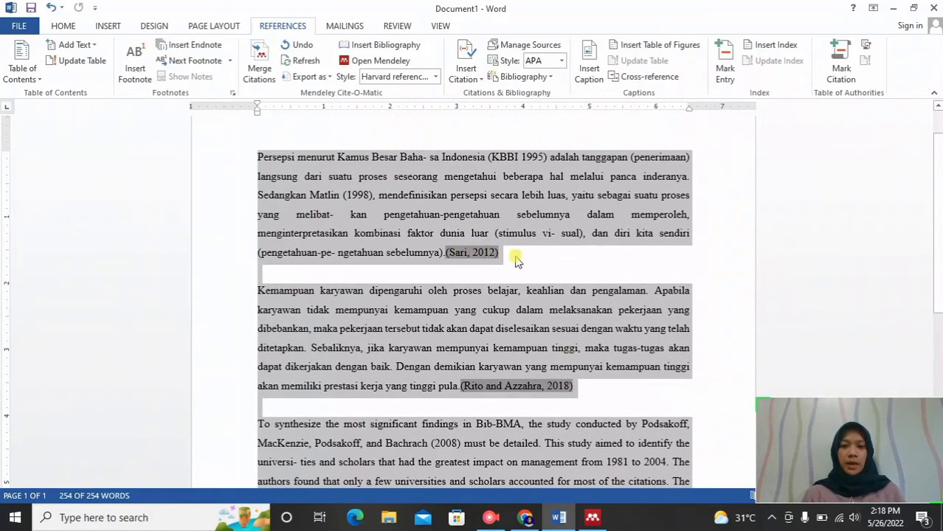
pyautogui.scroll(-4, 489, 259)
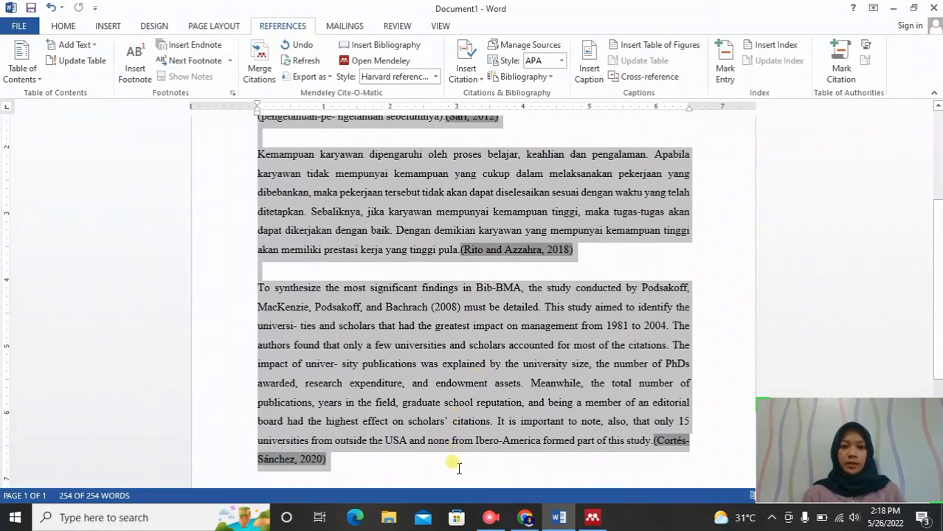
# - Delete the citation at the end of the "To synthesize" paragraph
pyautogui.click(456, 465)
pyautogui.moveTo(666, 456); pyautogui.dragTo(655, 445)
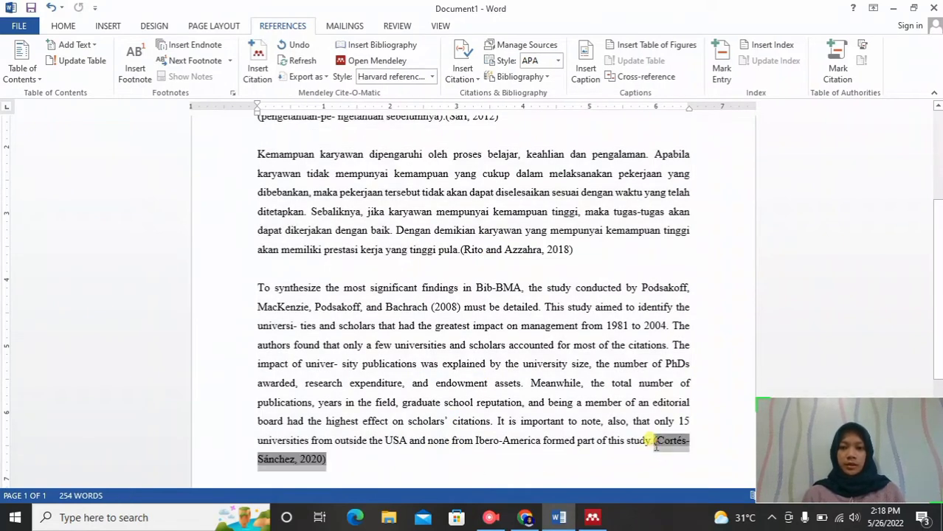
pyautogui.press('BackSpace')
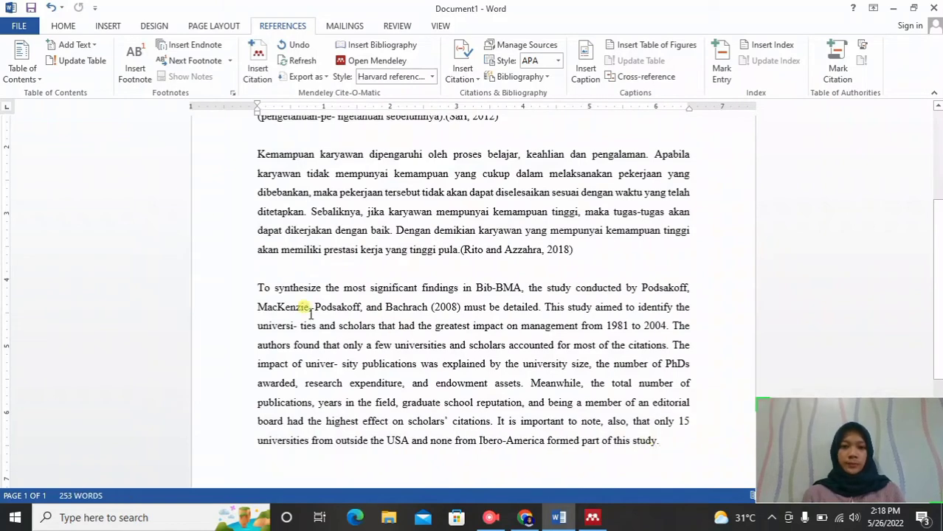
# - Reinsert the Mendeley citation for the "A bibliometric outlook" article after "part of this study." in the last paragraph
pyautogui.moveTo(256, 288); pyautogui.dragTo(672, 453)
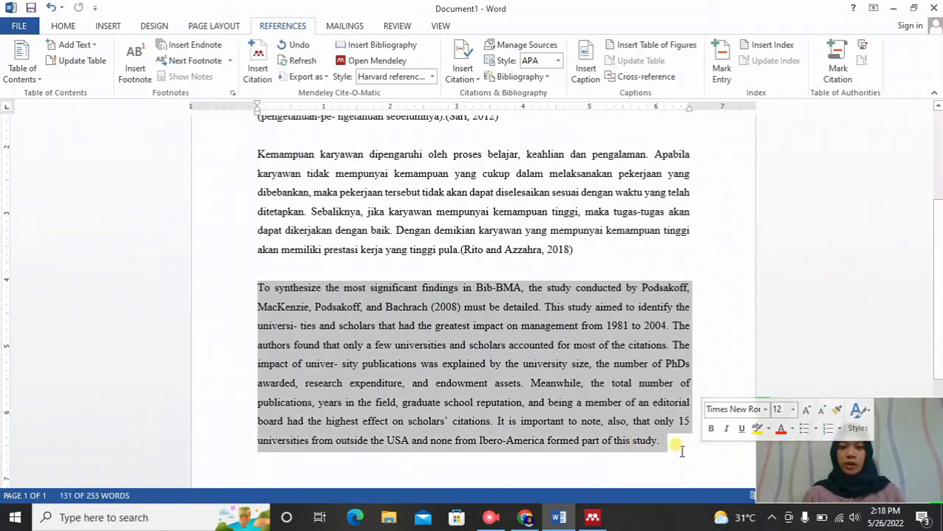
pyautogui.click(680, 450)
pyautogui.click(255, 61)
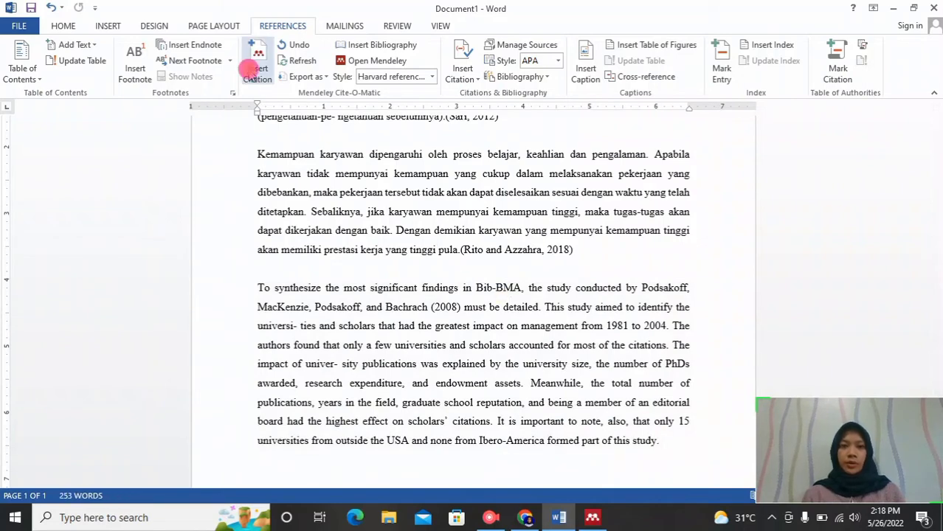
pyautogui.click(771, 482)
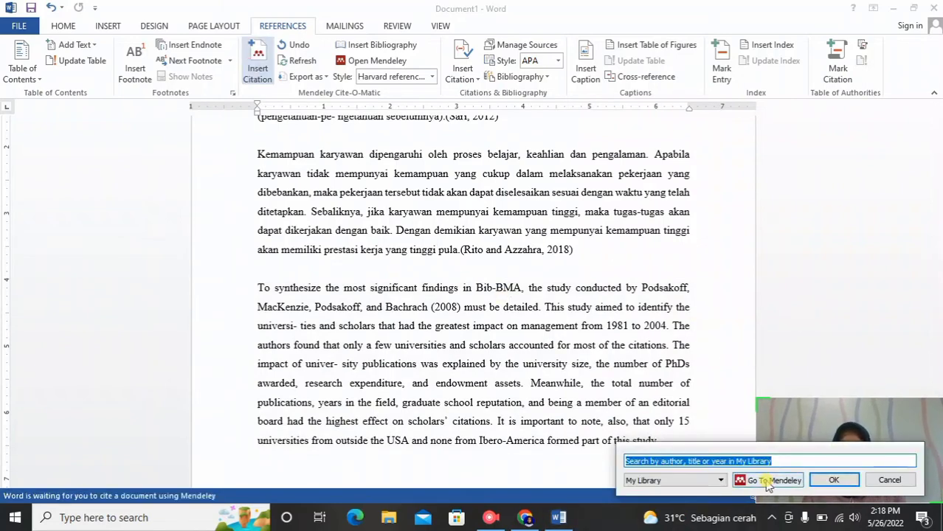
pyautogui.click(294, 62)
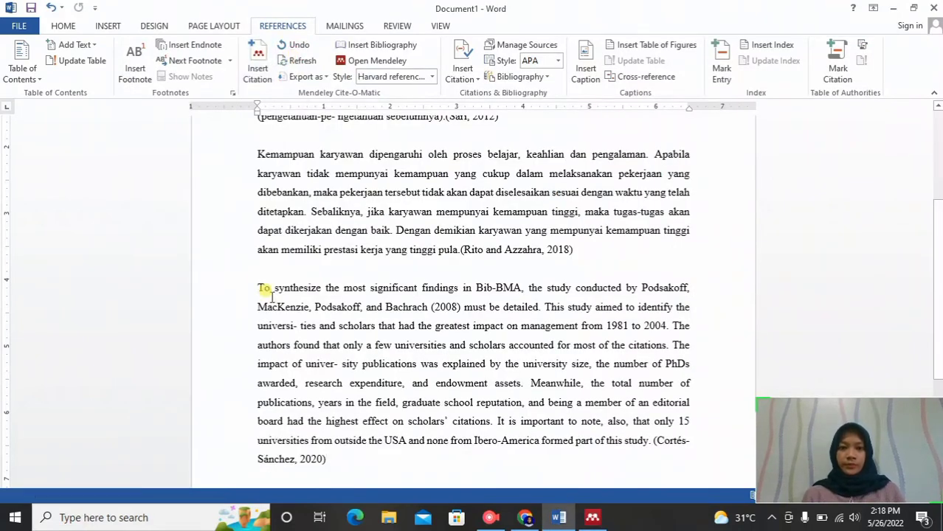
pyautogui.moveTo(250, 282); pyautogui.dragTo(336, 473)
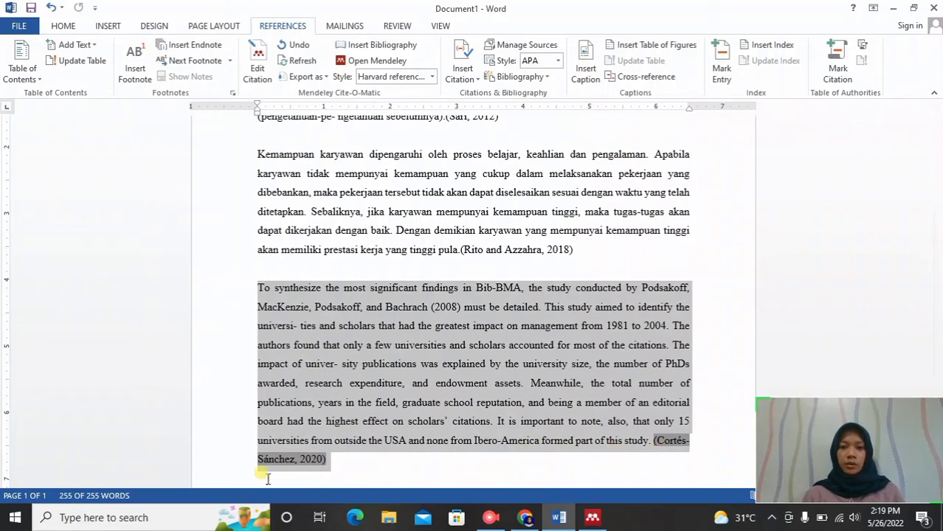
pyautogui.click(387, 472)
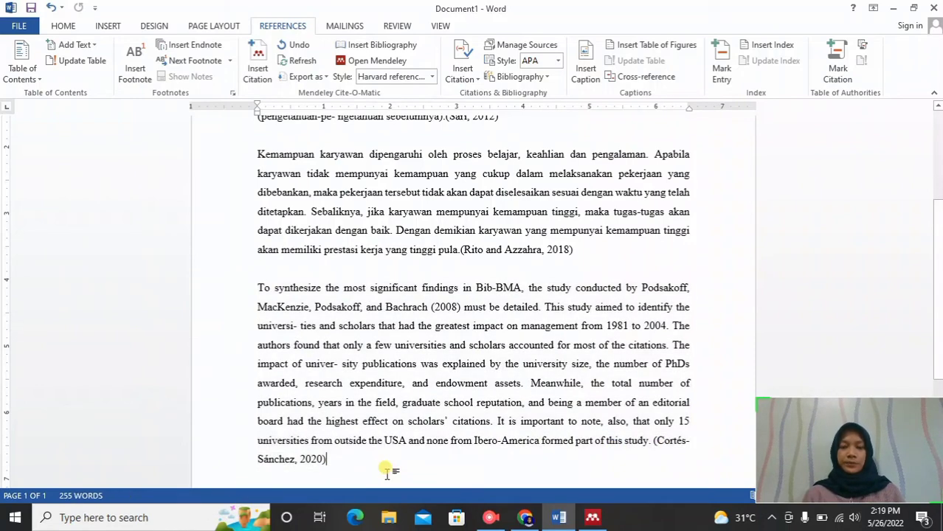
# - Add blank lines below the last paragraph until page 2 starts and enter the centered heading "DAFTAR PUSTAKA" there
pyautogui.scroll(-5, 388, 474)
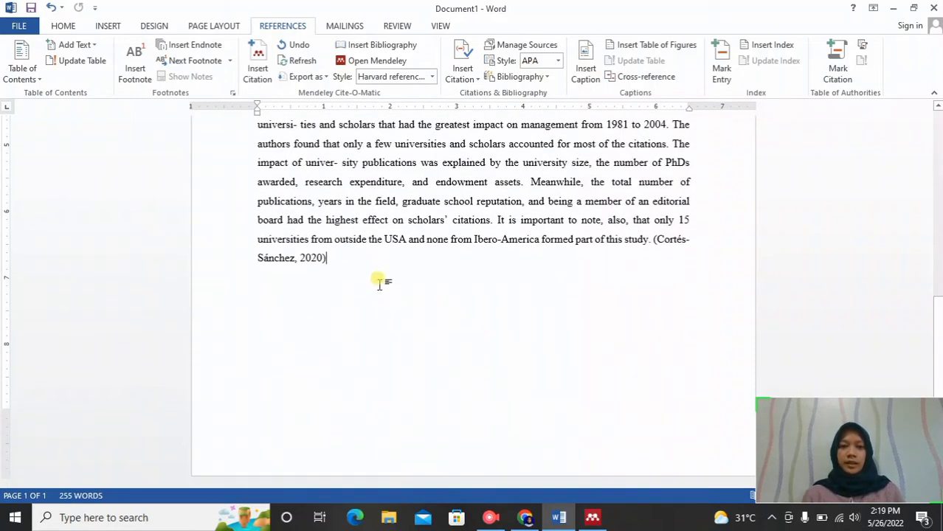
pyautogui.click(378, 276)
pyautogui.press('Return')
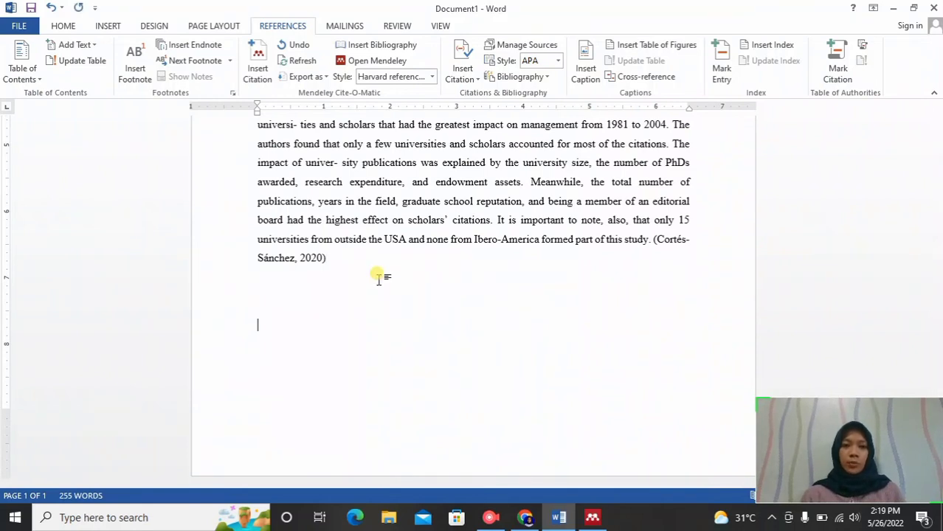
pyautogui.press('Return')
pyautogui.press('Return')
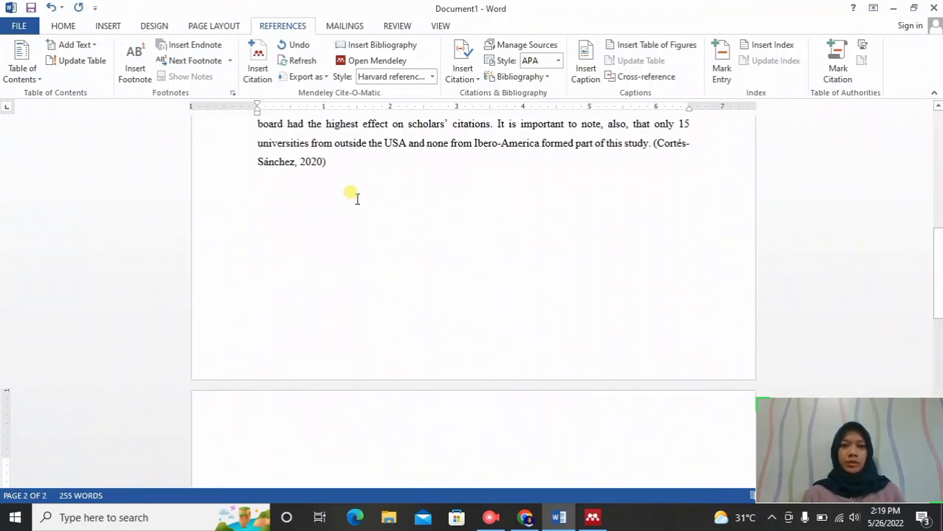
pyautogui.click(98, 25)
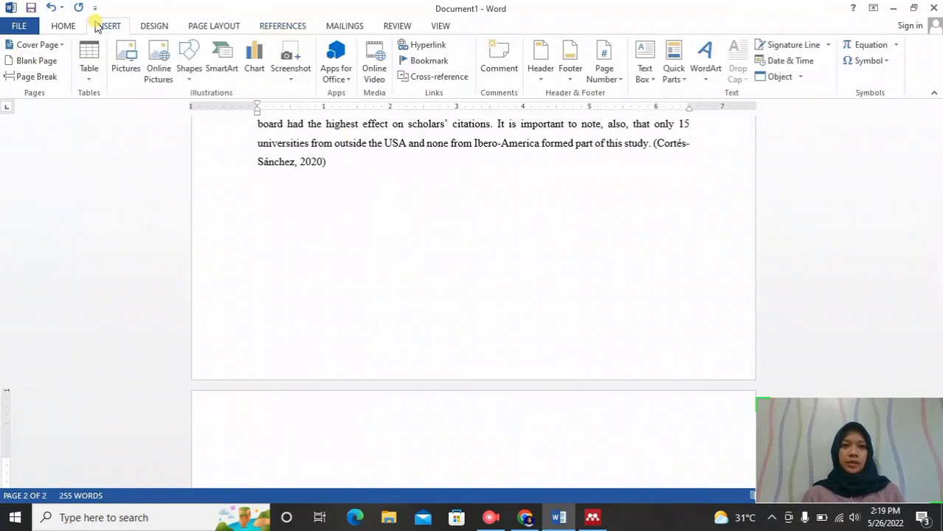
pyautogui.click(61, 26)
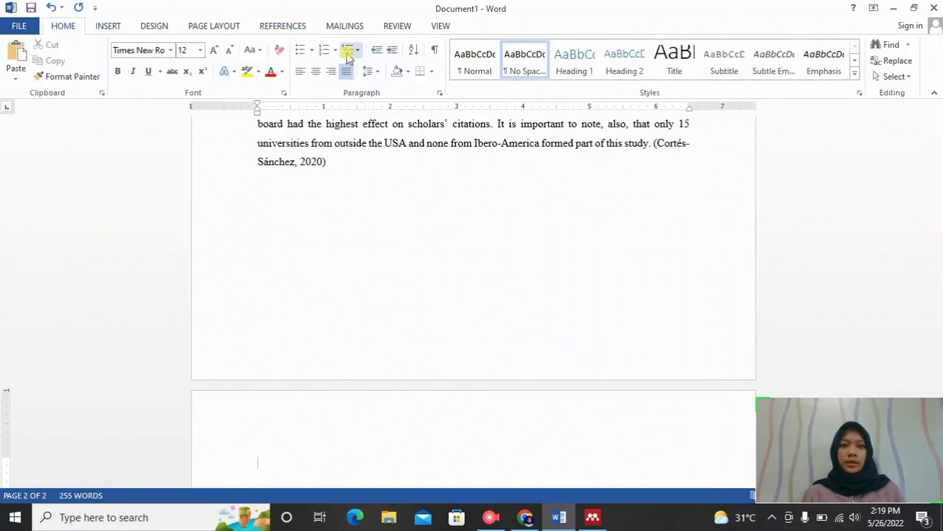
pyautogui.click(315, 71)
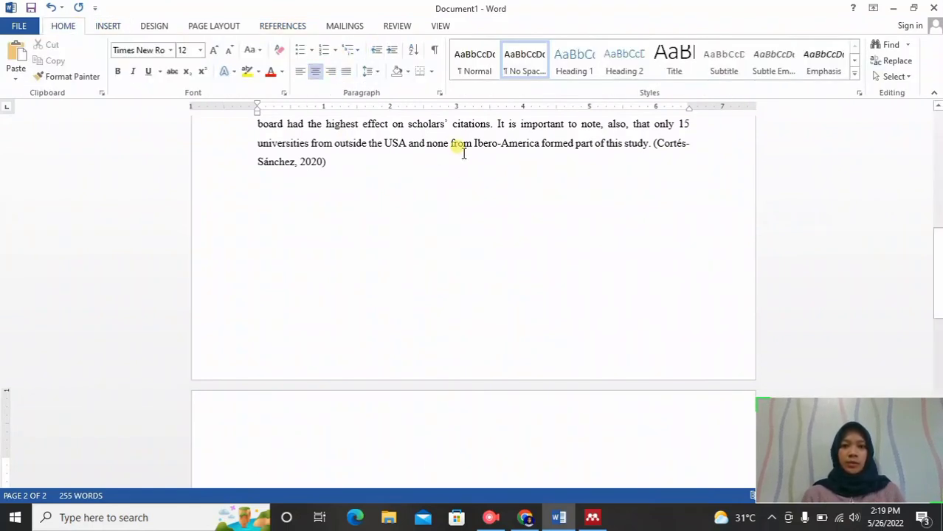
pyautogui.write('DAFTAR PUSTAKA')
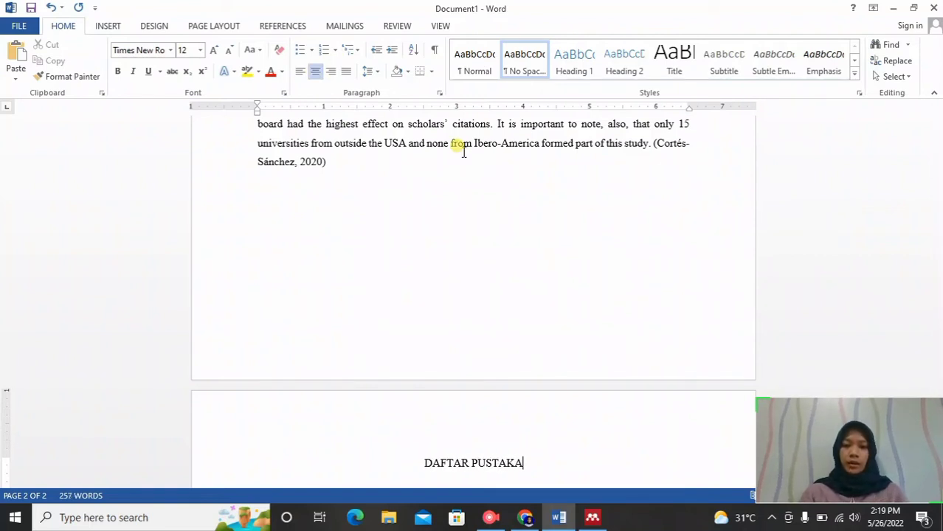
# - Insert the Mendeley bibliography on a new left-aligned line below the "DAFTAR PUSTAKA" heading
pyautogui.click(300, 73)
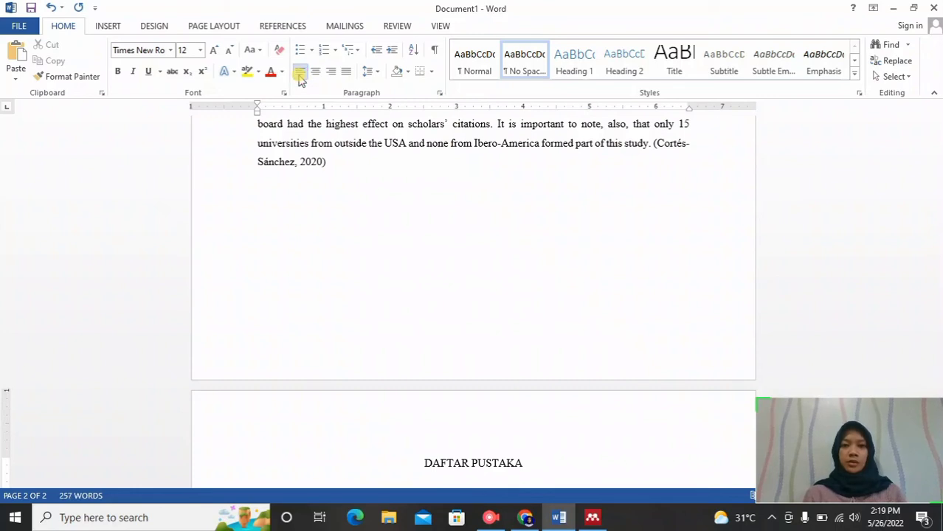
pyautogui.click(289, 27)
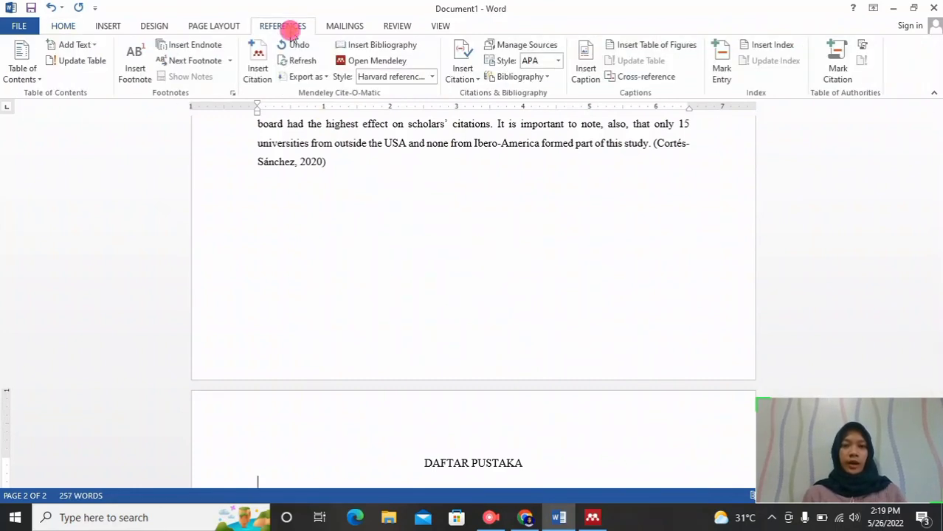
pyautogui.click(413, 52)
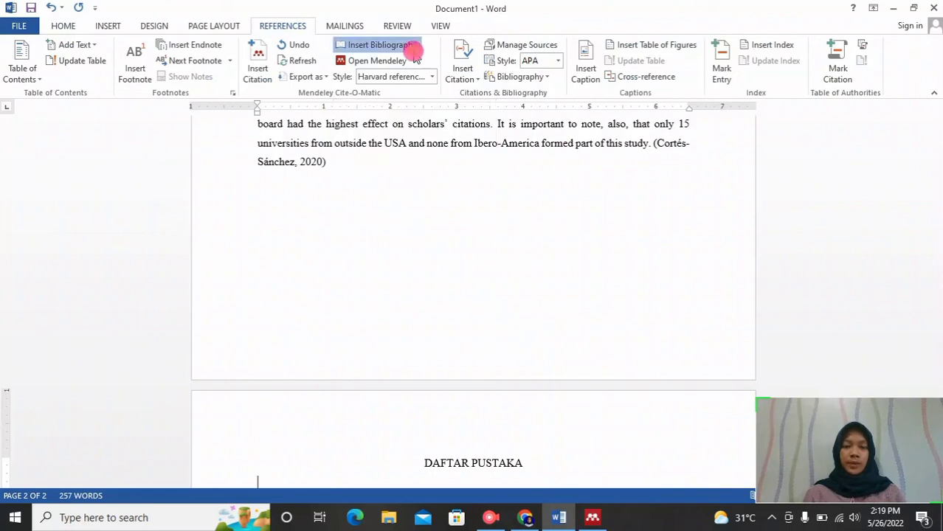
pyautogui.scroll(-1, 417, 260)
pyautogui.scroll(-4, 421, 262)
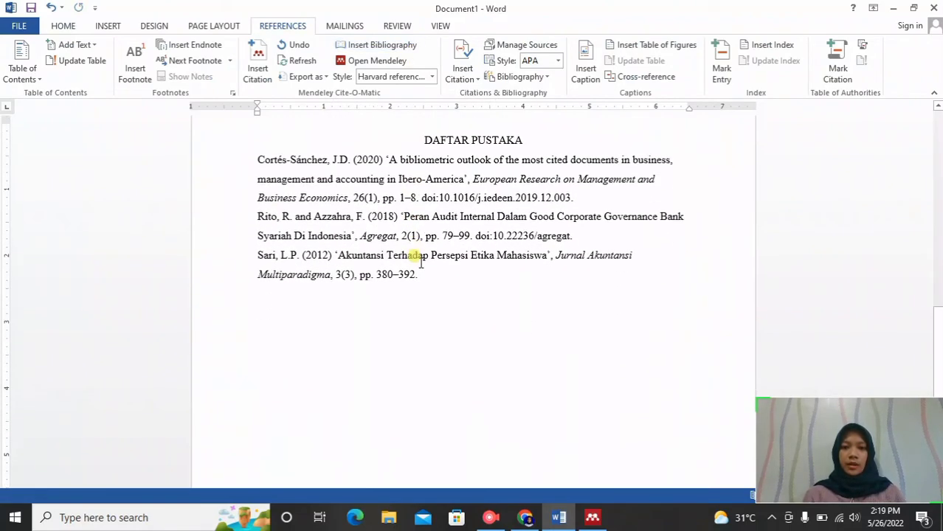
# - Justify the "DAFTAR PUSTAKA" heading together with all the bibliography entries
pyautogui.scroll(2, 419, 259)
pyautogui.moveTo(440, 332); pyautogui.dragTo(254, 186)
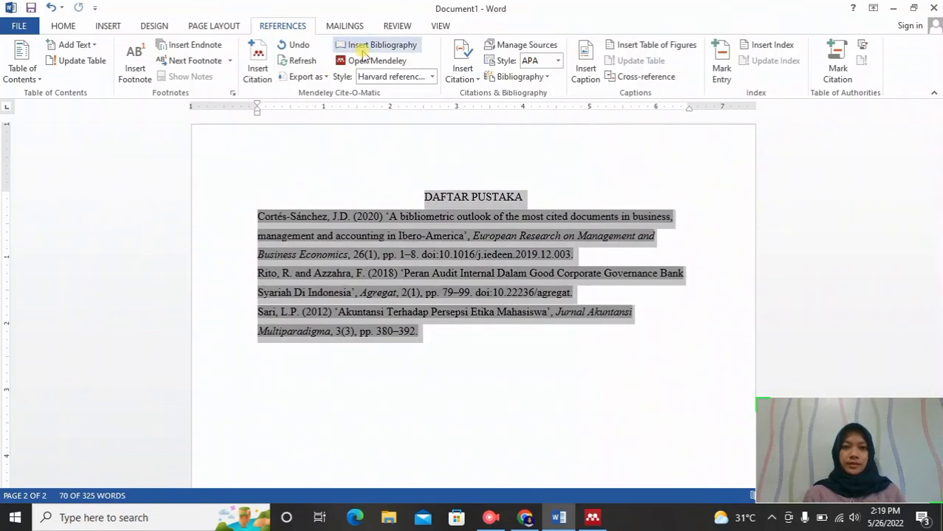
pyautogui.click(65, 26)
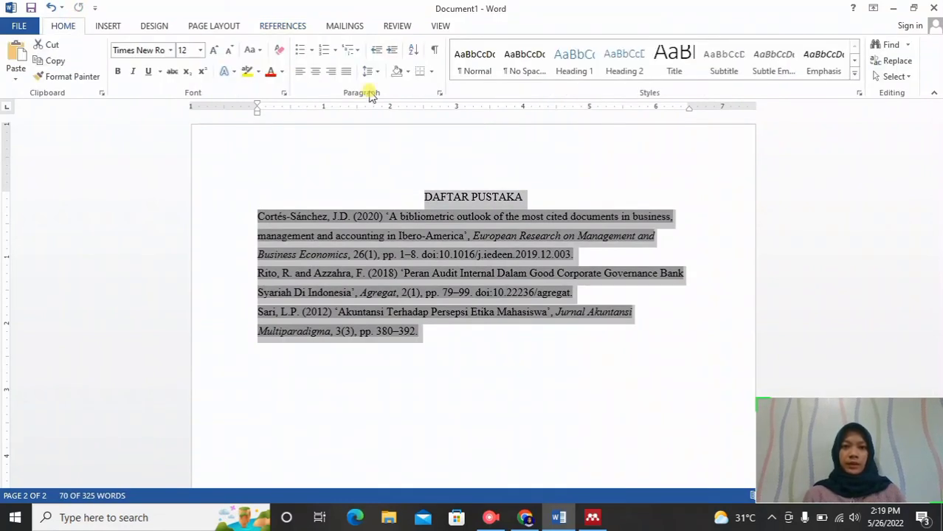
pyautogui.click(347, 73)
pyautogui.click(280, 27)
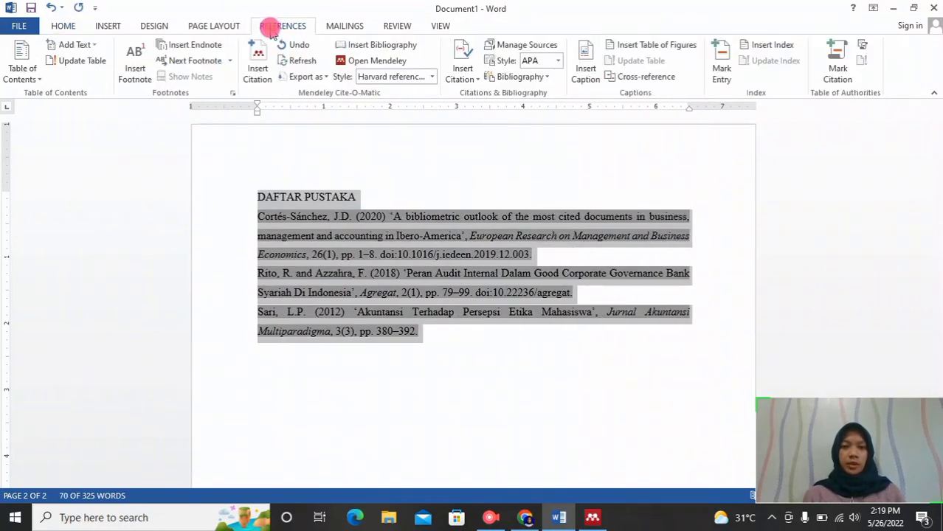
# - Choose Harvard reference format 1 (deprecated) as the Mendeley citation style for the document
pyautogui.click(432, 79)
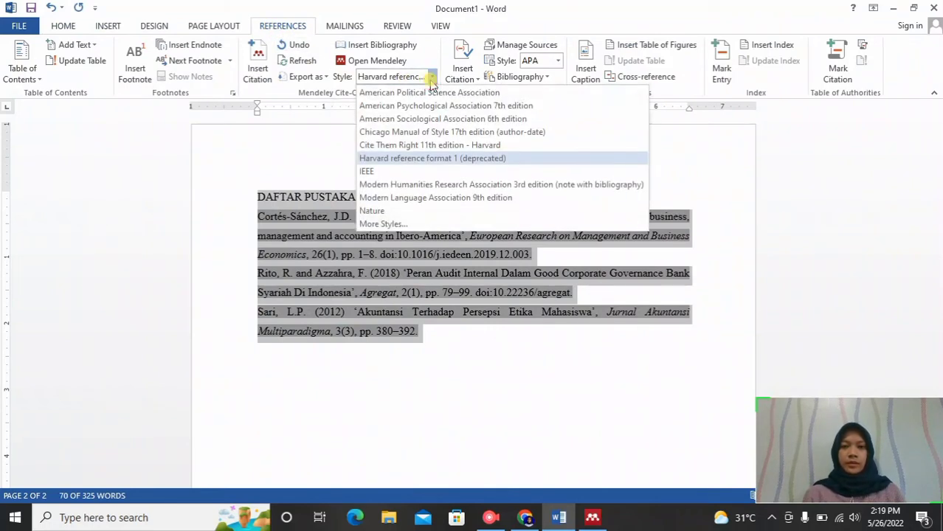
pyautogui.click(466, 160)
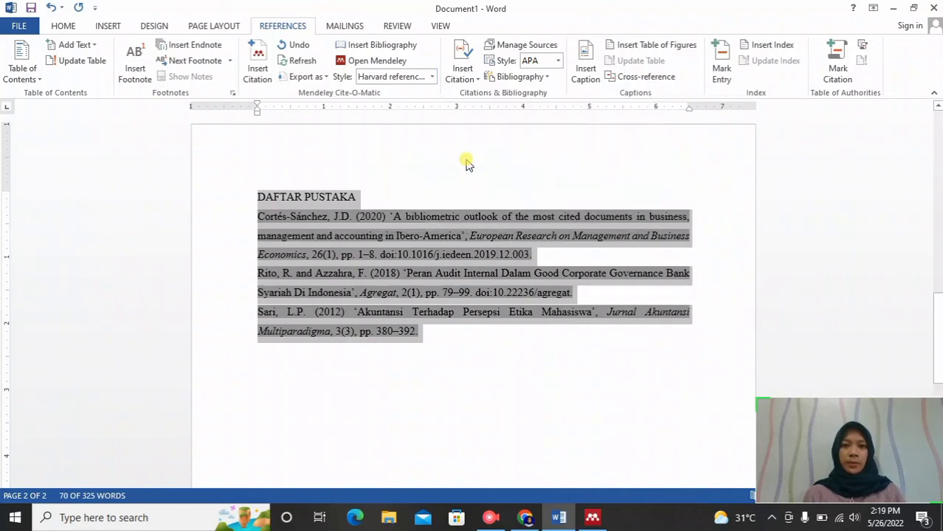
# - Center the "DAFTAR PUSTAKA" heading above the bibliography, leaving the reference entries justified
pyautogui.moveTo(364, 206); pyautogui.dragTo(247, 195)
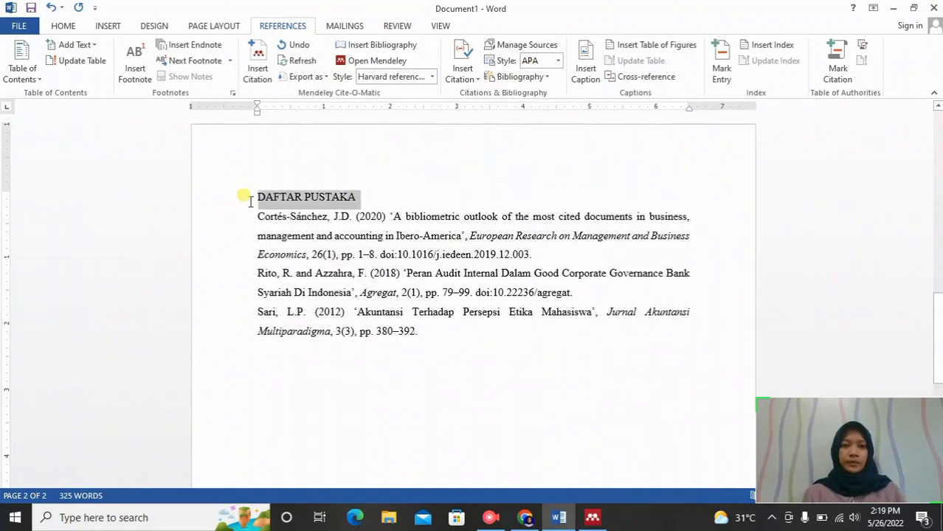
pyautogui.click(100, 25)
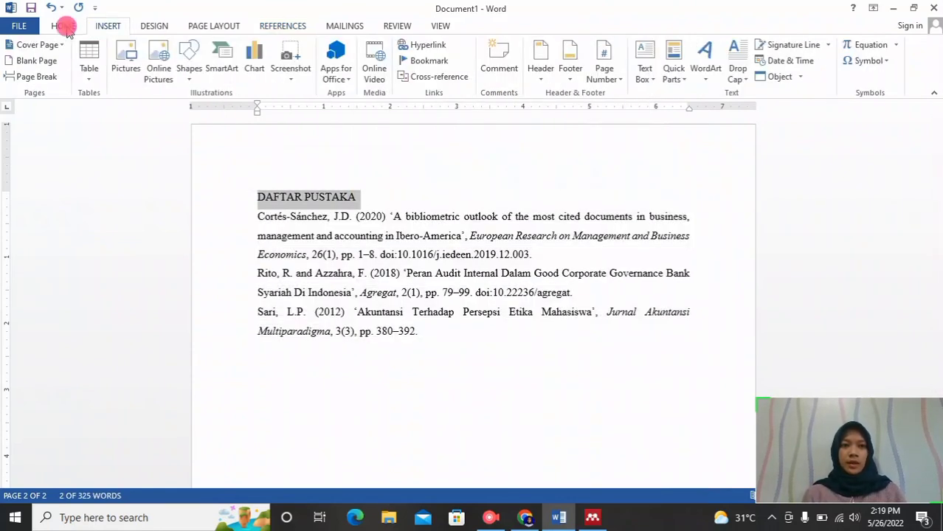
pyautogui.click(63, 25)
pyautogui.click(318, 70)
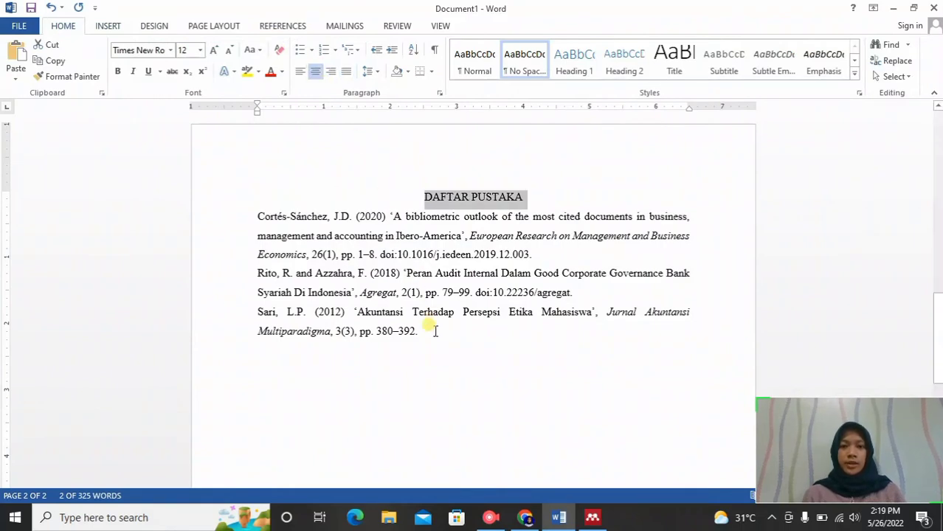
pyautogui.click(429, 329)
pyautogui.click(484, 348)
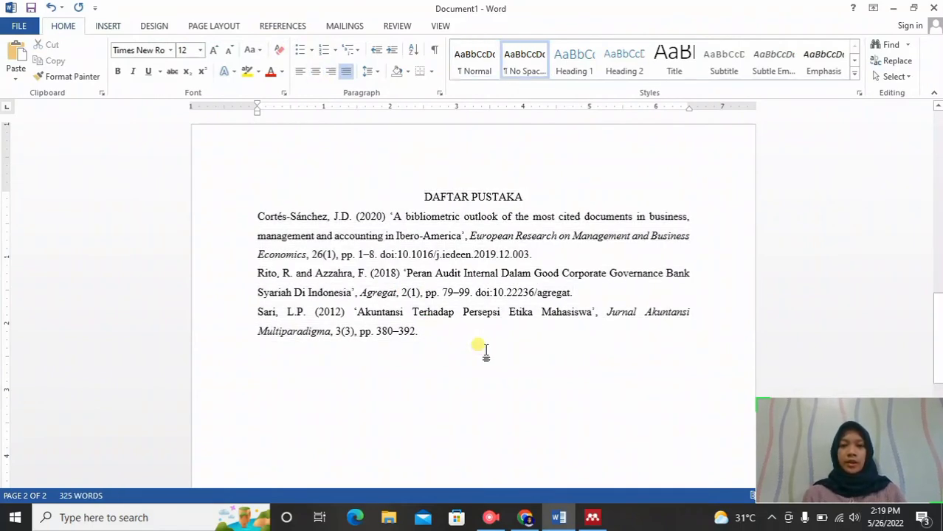
pyautogui.scroll(3, 486, 353)
pyautogui.scroll(-6, 480, 369)
pyautogui.scroll(3, 479, 347)
pyautogui.scroll(15, 487, 351)
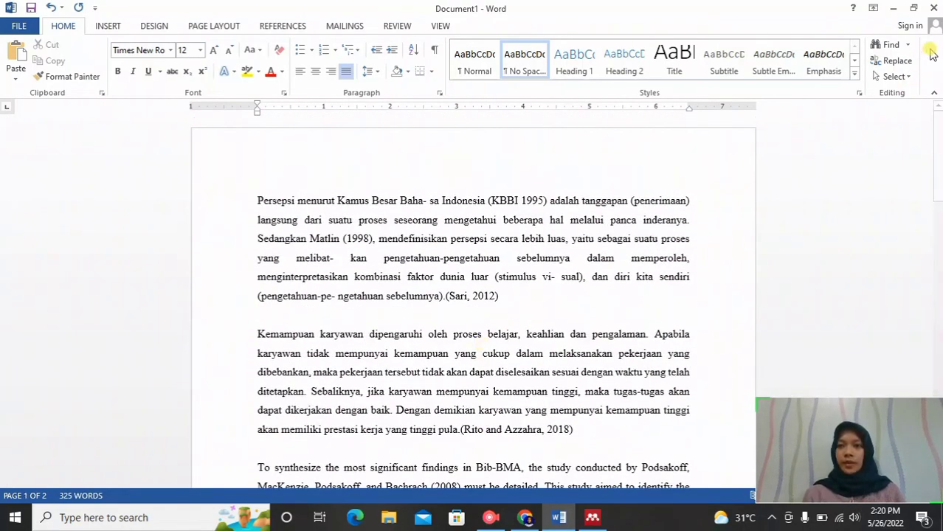
# - Minimize the Word document and the Mendeley Desktop library to show the desktop, keeping the unsaved document open
pyautogui.click(933, 7)
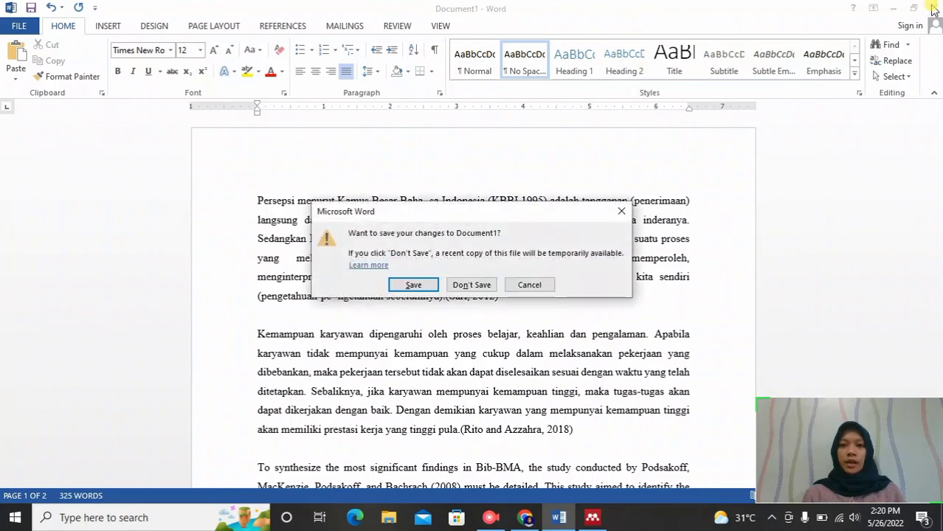
pyautogui.click(622, 213)
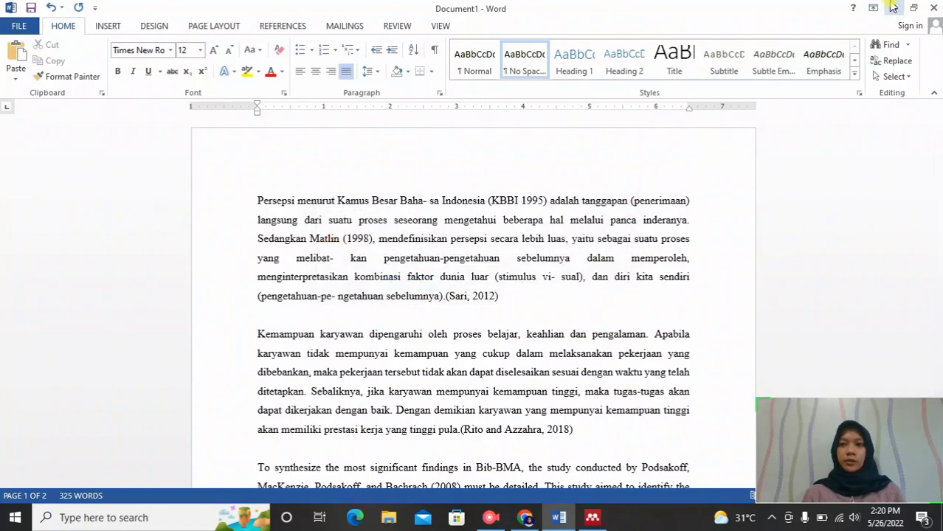
pyautogui.click(892, 8)
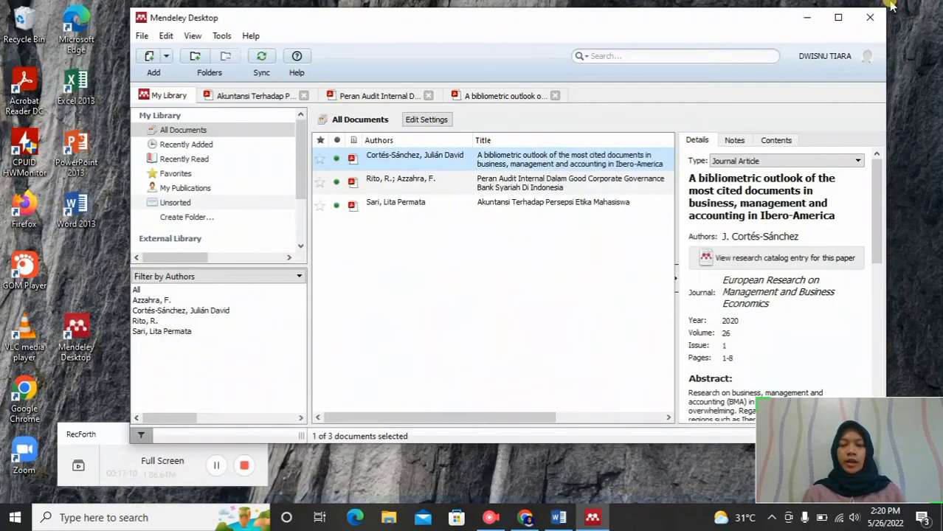
pyautogui.click(809, 19)
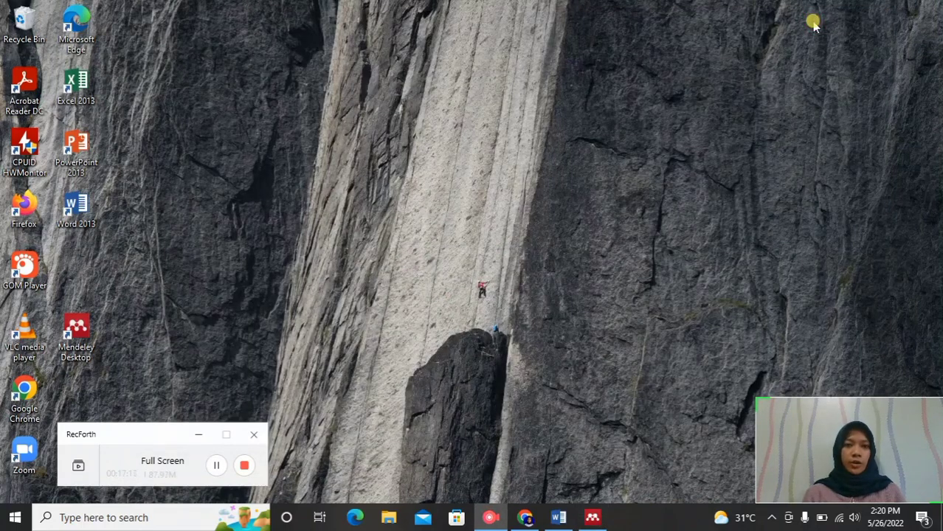